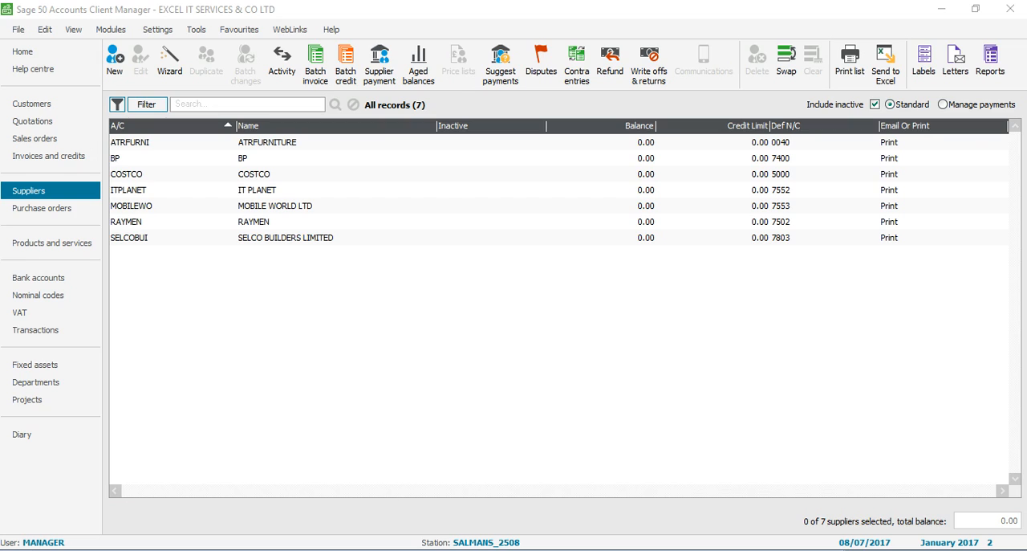
Switch to the Supplier Inv.xlsx workbook in Excel and enter BP as the account reference for the BP invoice in I2.
key("alt+Tab")
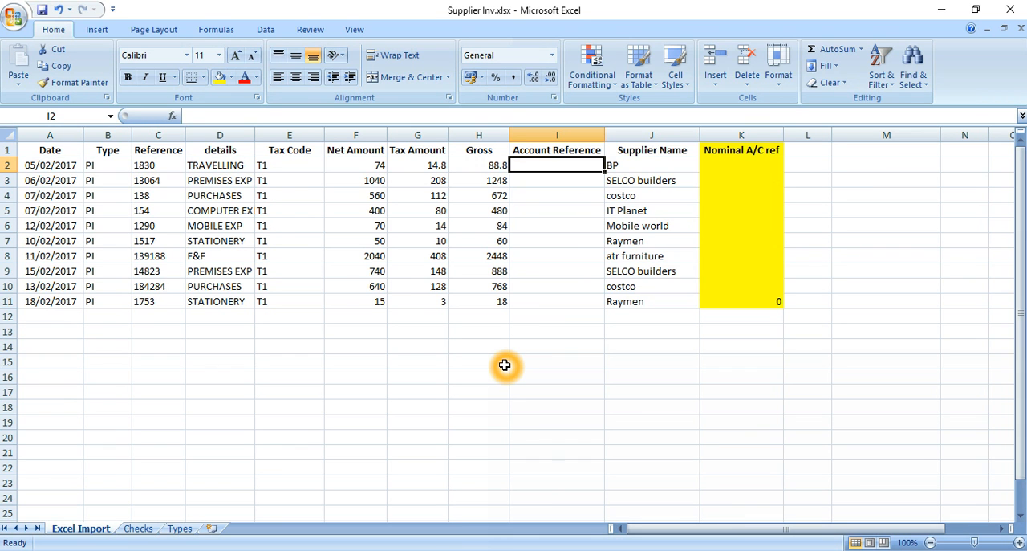
type("BP")
key("Return")
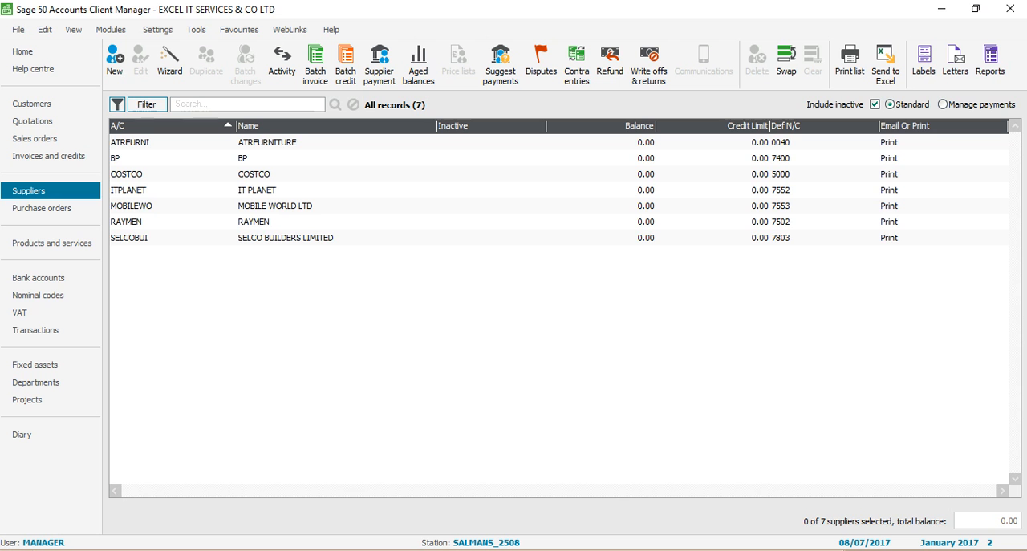
Look up the SELCO account code in the Sage supplier list and enter SELCOBUI as the account reference in Excel cell I3.
key("alt+Tab")
left_click(125, 239)
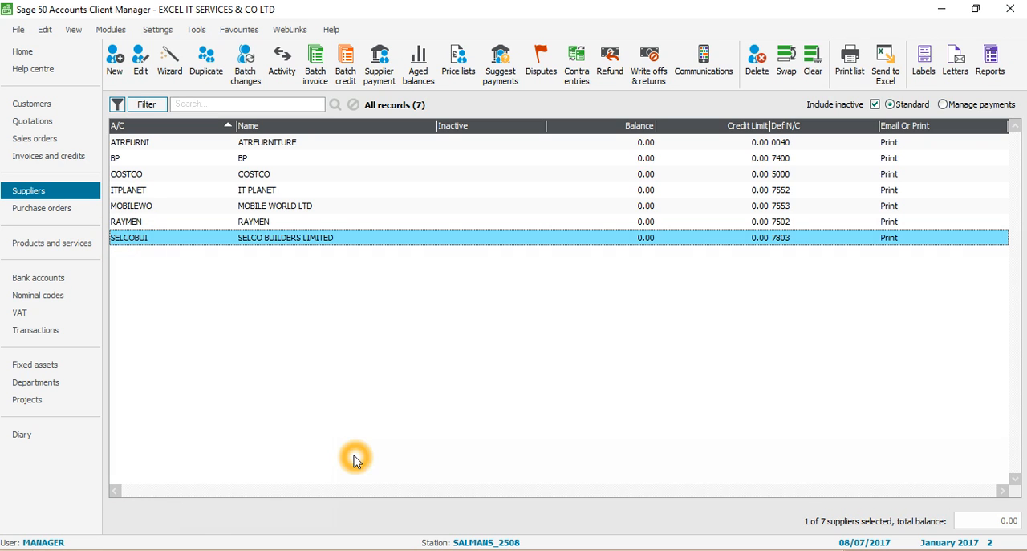
key("alt+Tab")
type("S")
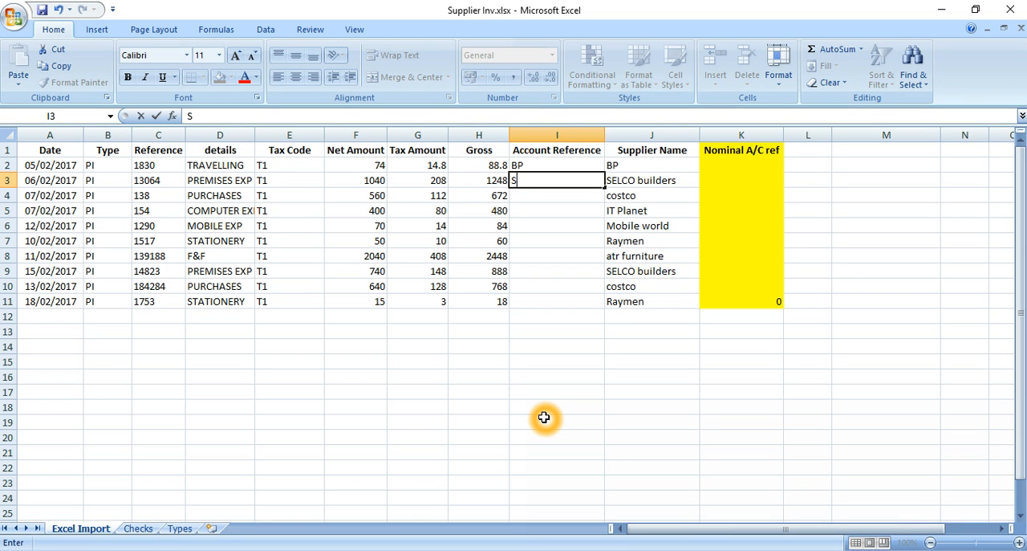
type("ELCOBUI")
key("Return")
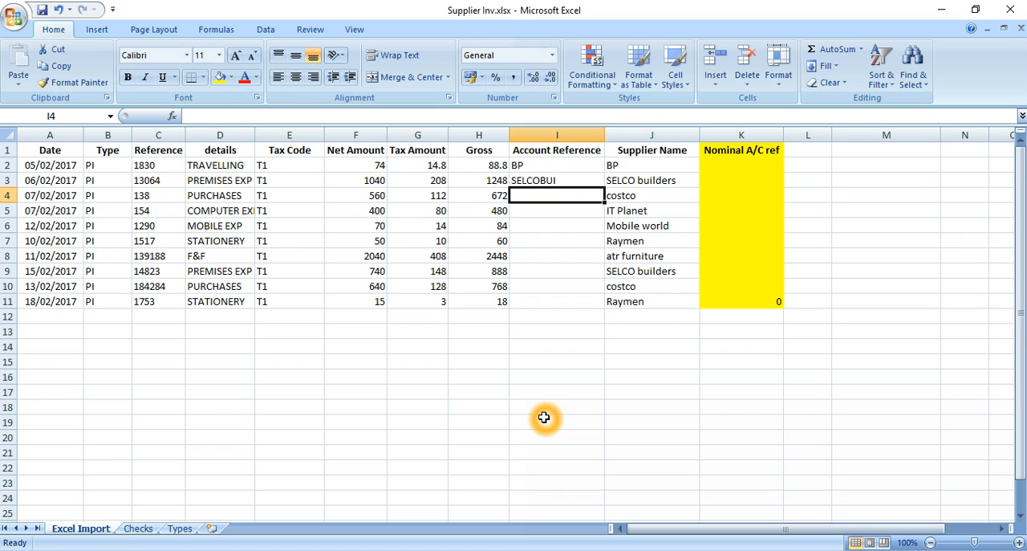
Copy the supplier name costco from J4 into the Account Reference cell I4.
key("Right")
key("ctrl+c")
key("Left")
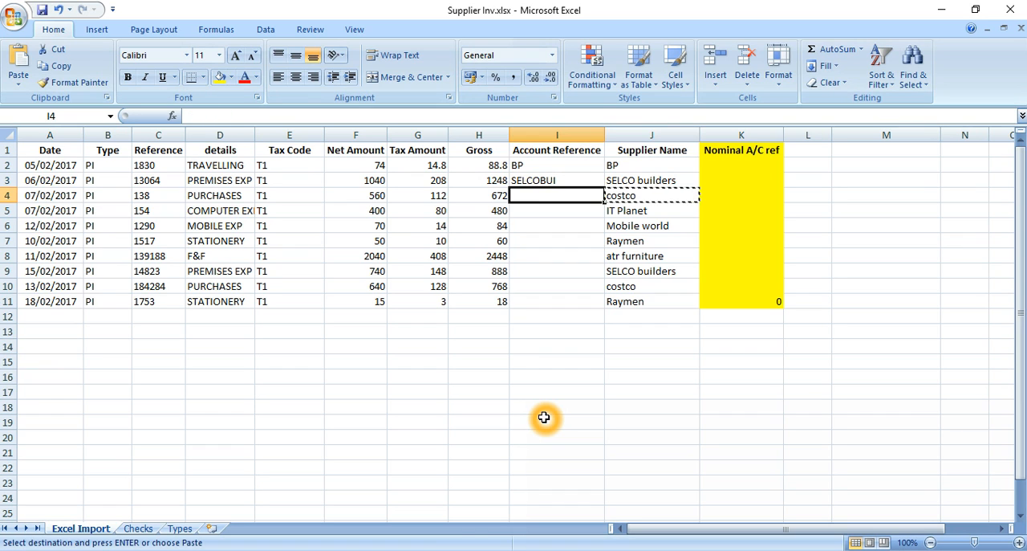
key("Return")
key("Down")
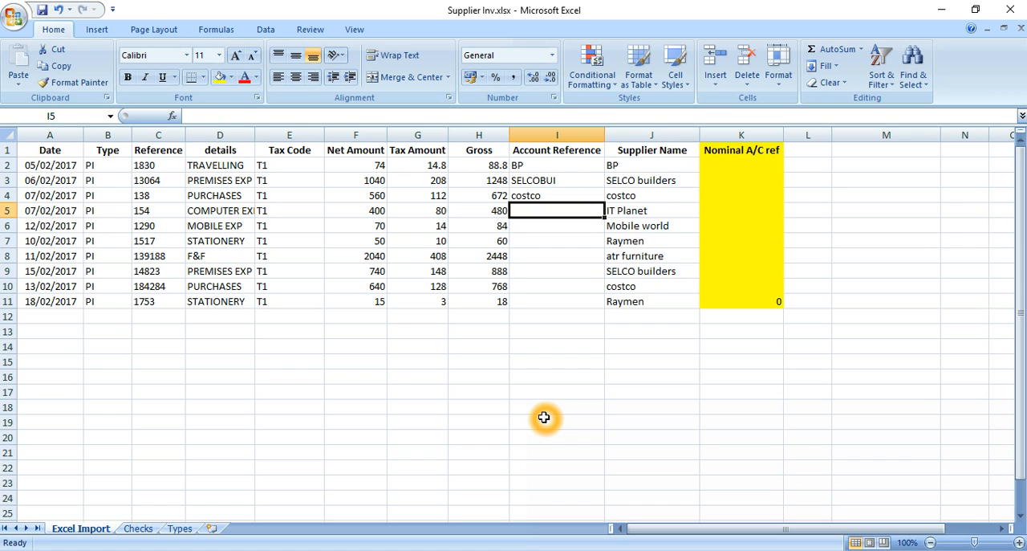
Check the IT Planet code in Sage, copy the supplier name into Excel cell I5 and remove its space to give ITPlanet.
left_click(456, 550)
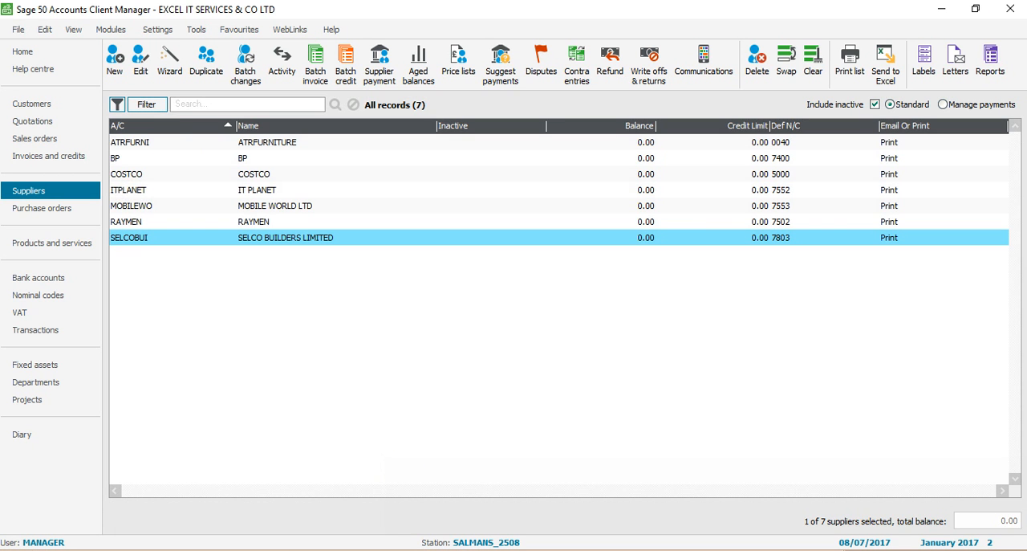
left_click(485, 549)
key("Right")
key("ctrl+c")
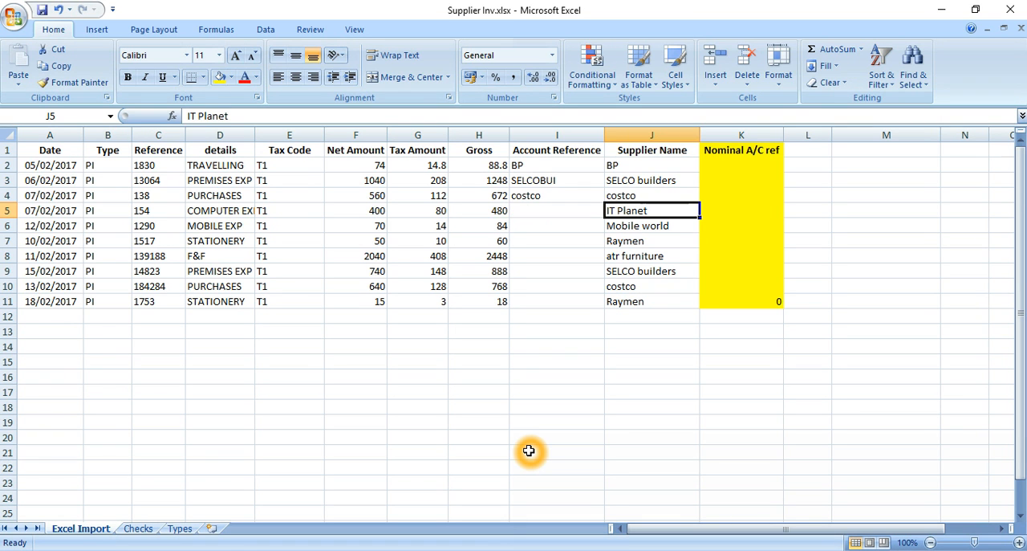
key("Left")
key("Return")
key("F2")
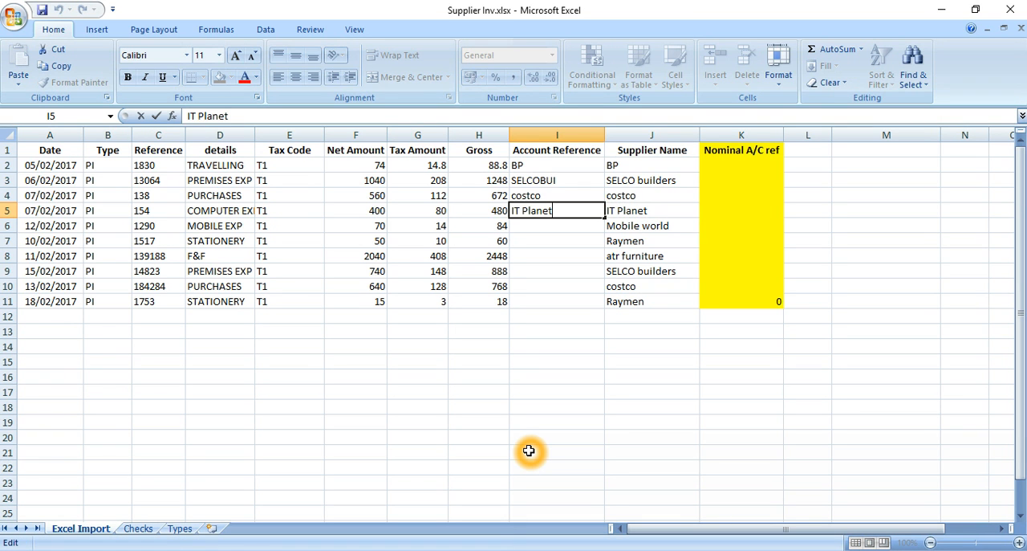
key("Home")
key("BackSpace")
key("Return")
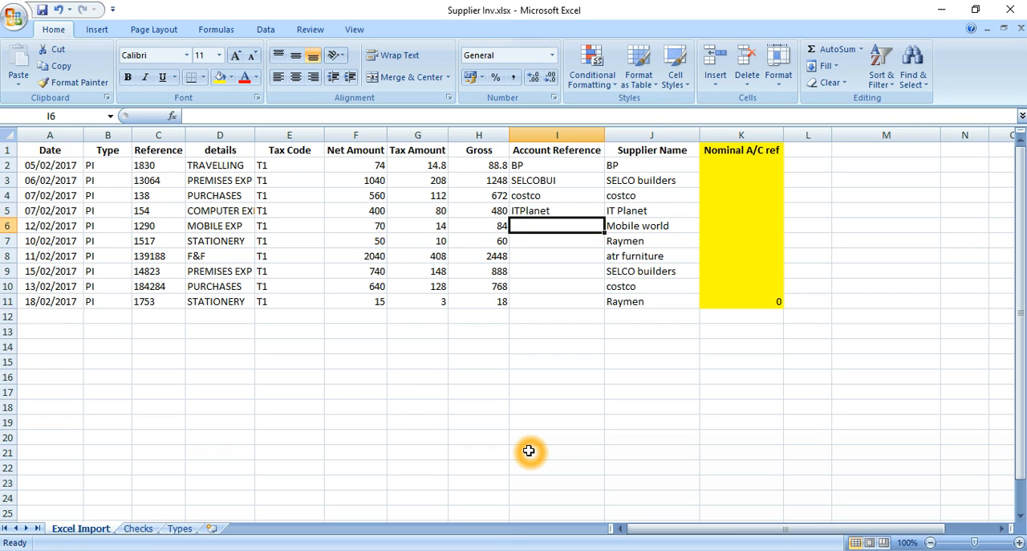
Check the Mobile World code in Sage, copy the supplier name into Excel cell I6 and shorten it to Mobilewo.
key("Right")
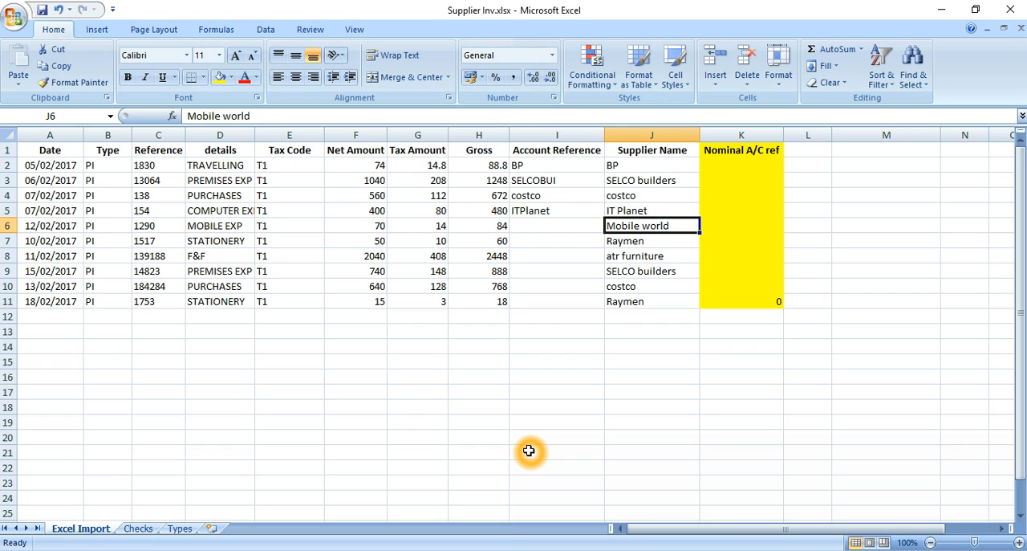
key("alt+Tab")
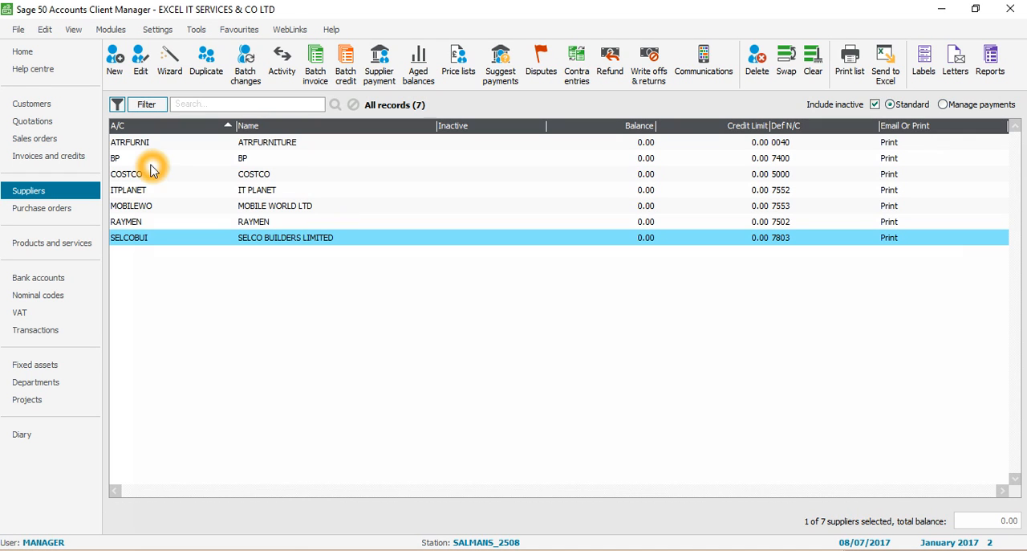
left_click(136, 206, "ctrl")
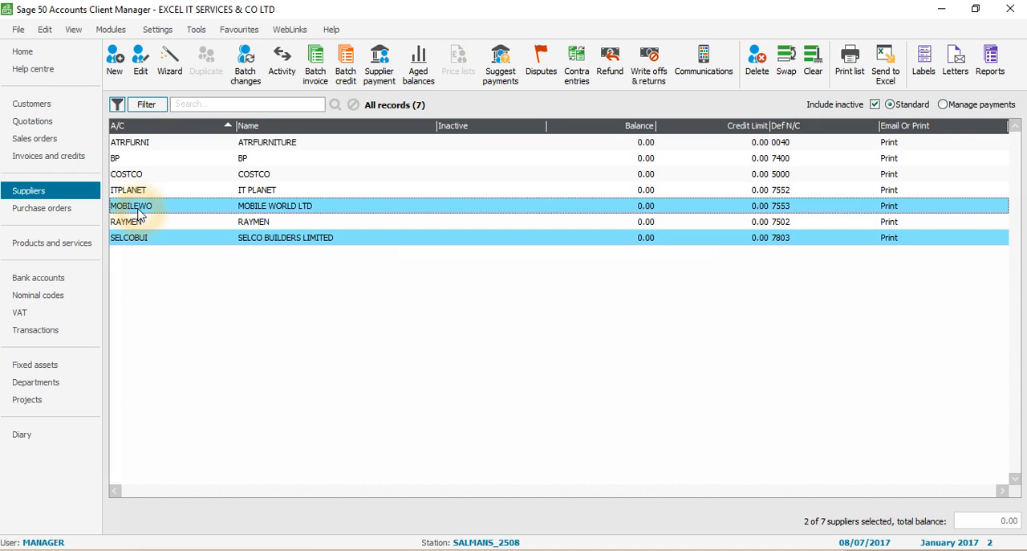
key("alt+Tab")
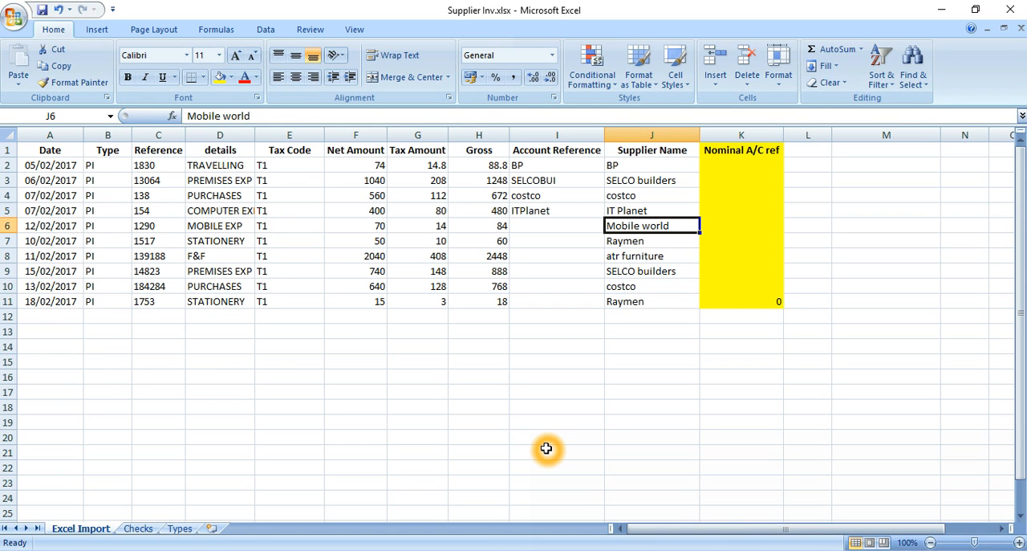
key("ctrl+c")
key("Left")
key("ctrl+v")
key("F2")
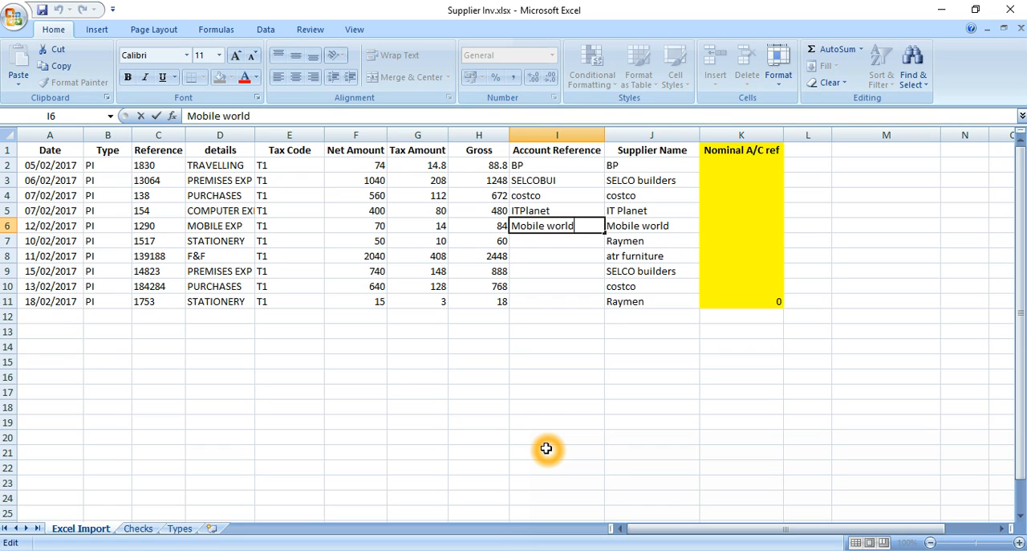
key("BackSpace")
key("BackSpace")
key("BackSpace")
key("Left")
key("Left")
key("BackSpace")
key("Return")
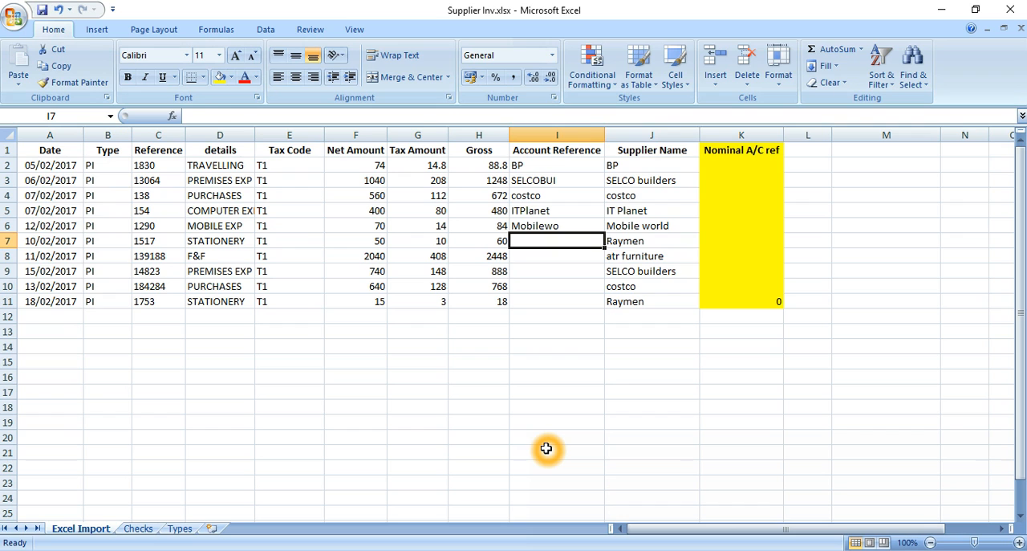
Copy the supplier name Raymen from J7 into the Account Reference cell I7.
key("Right")
key("ctrl+c")
key("Left")
key("ctrl+v")
key("Return")
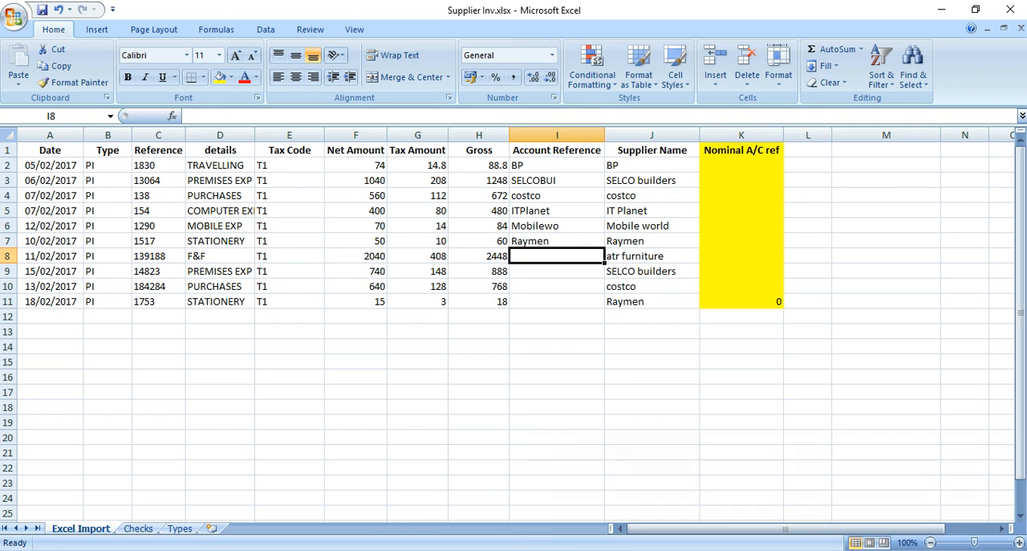
Check the ATR Furniture code in Sage, copy the supplier name into Excel cell I8 and shorten it to atrfurni.
key("alt+Tab")
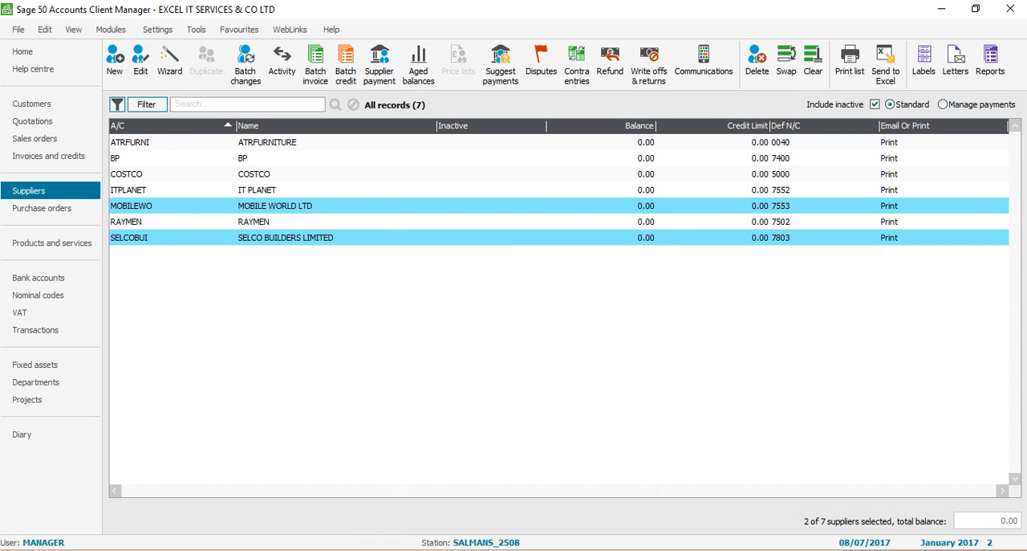
key("alt+Tab")
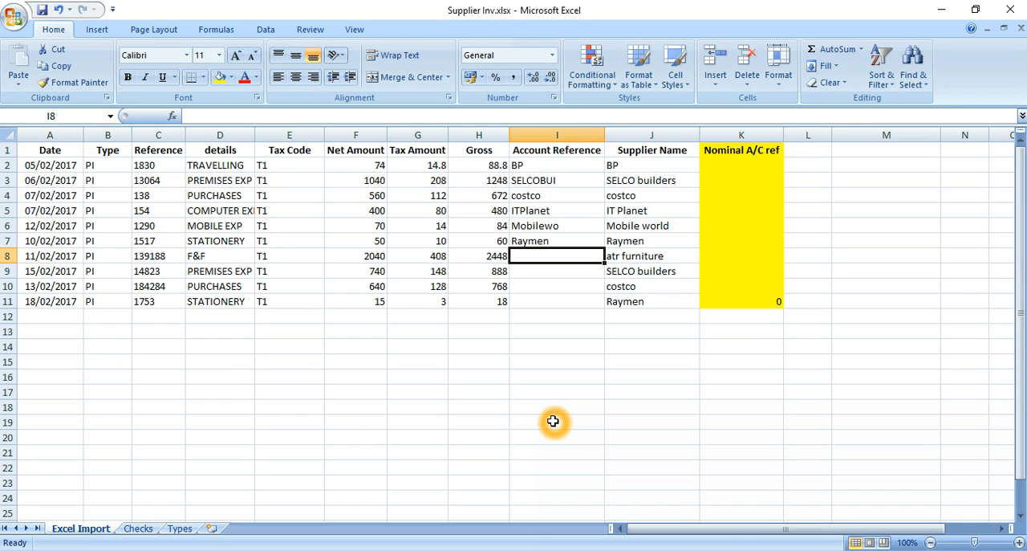
key("Right")
key("ctrl+c")
key("Left")
key("Return")
key("F2")
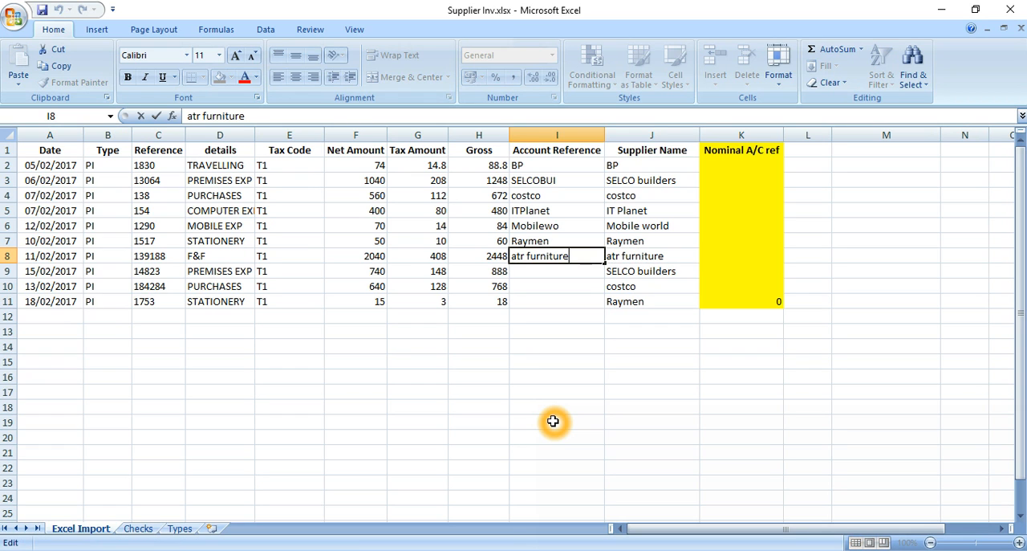
key("BackSpace")
key("BackSpace")
key("BackSpace")
key("BackSpace")
key("BackSpace")
key("Return")
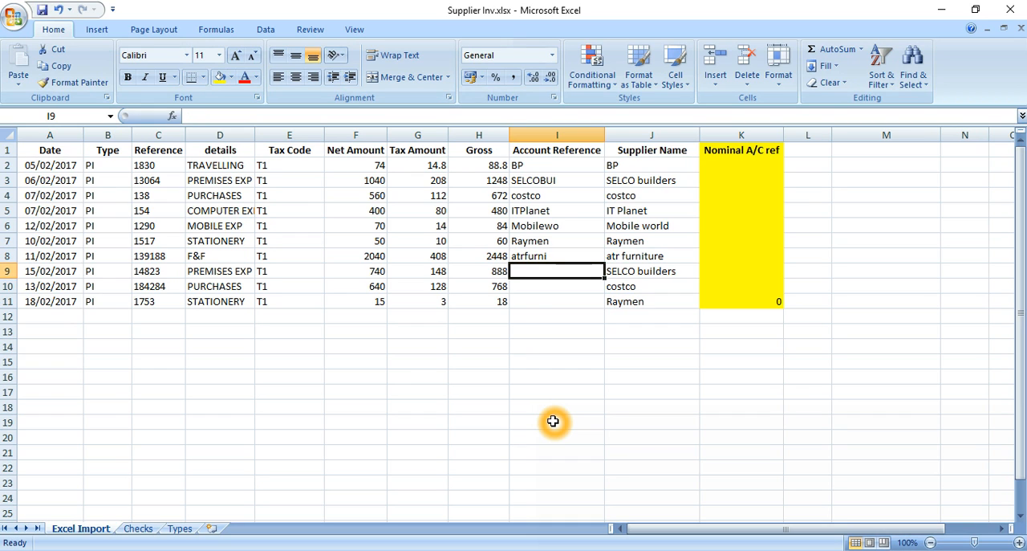
Copy the account reference SELCOBUI from I3 to the second SELCO builders invoice in I9.
key("Up")
key("Up")
key("Up")
key("Up")
key("Up")
key("Up")
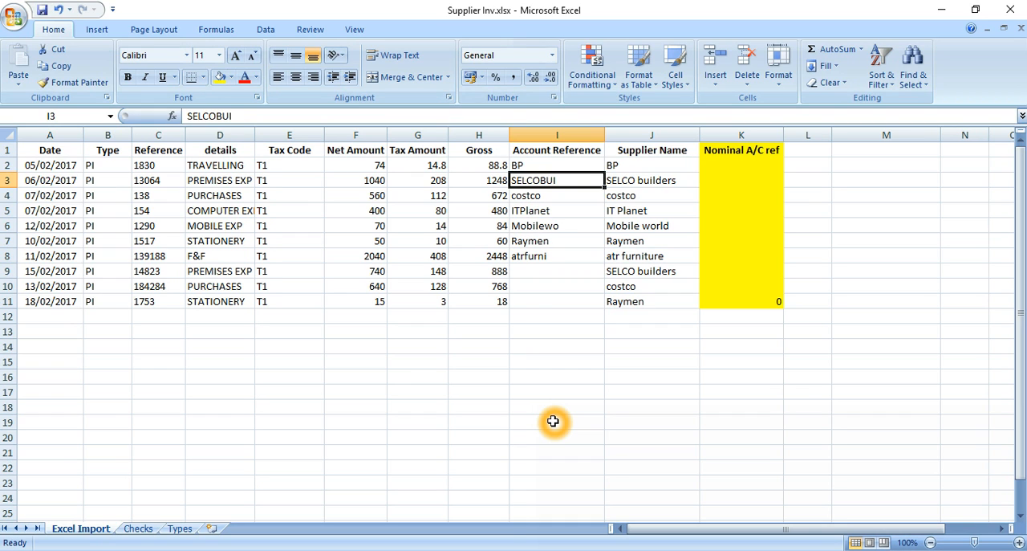
key("ctrl+c")
key("Down")
key("Down")
key("Down")
key("Down")
key("Down")
key("Down")
key("Return")
Copy the account reference costco from I4 to the second costco invoice in I10.
key("Up")
key("Up")
key("Up")
key("Up")
key("Up")
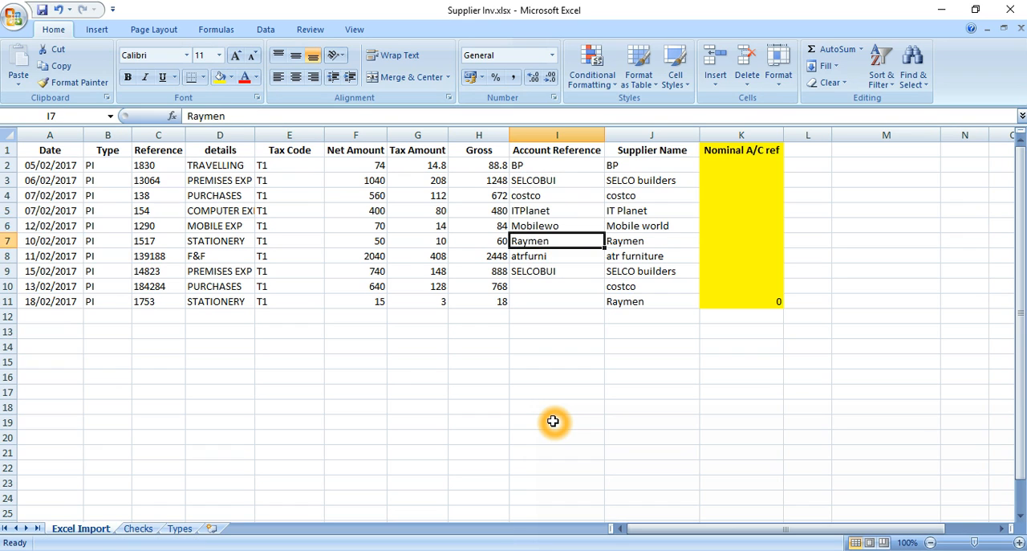
key("ctrl+c")
key("Down")
key("Down")
key("Down")
key("Down")
key("Down")
key("Down")
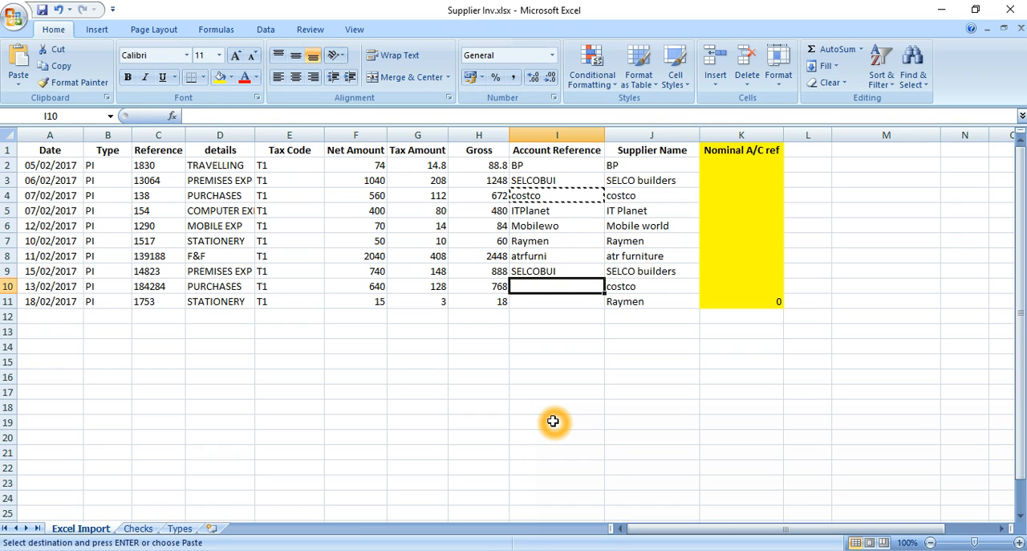
key("Return")
Copy the supplier name Raymen from J11 into the Account Reference cell I11.
key("Down")
key("Right")
key("ctrl+c")
key("Left")
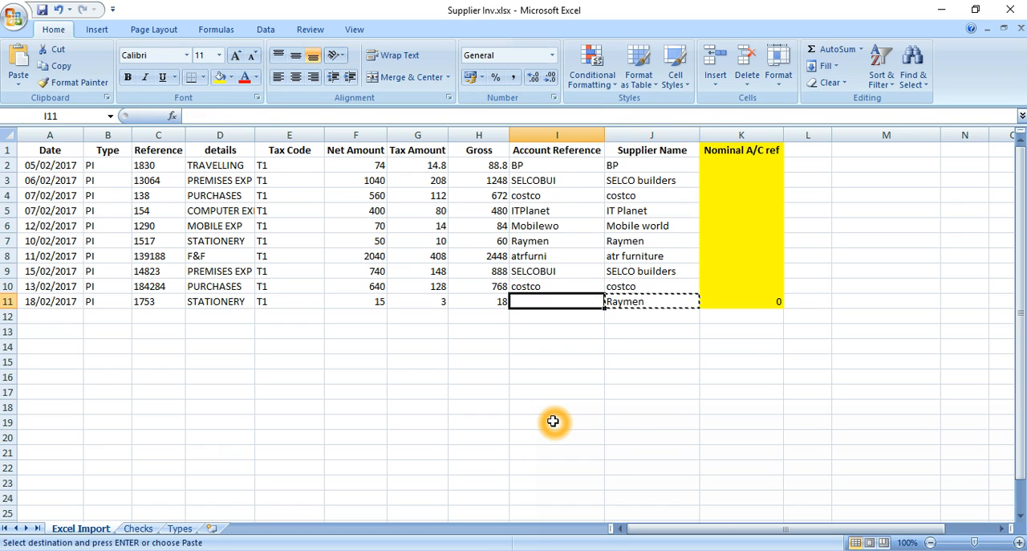
key("Return")
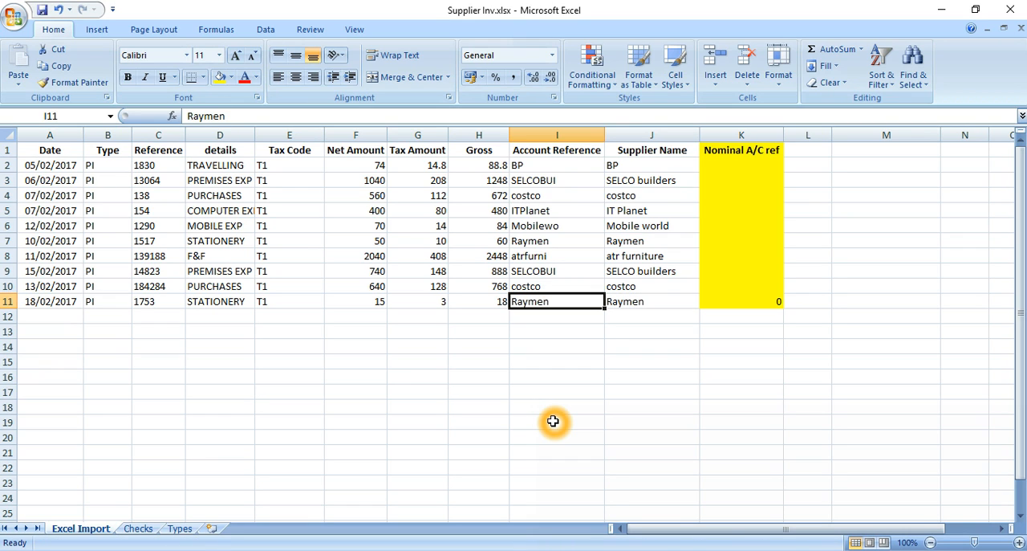
Check the suppliers' default nominal codes in Sage and enter 0040 as atr furniture's nominal A/C ref in Excel cell K8.
key("Right")
key("Right")
key("Up")
key("Up")
key("Up")
key("Up")
key("Up")
key("Up")
key("Up")
key("Up")
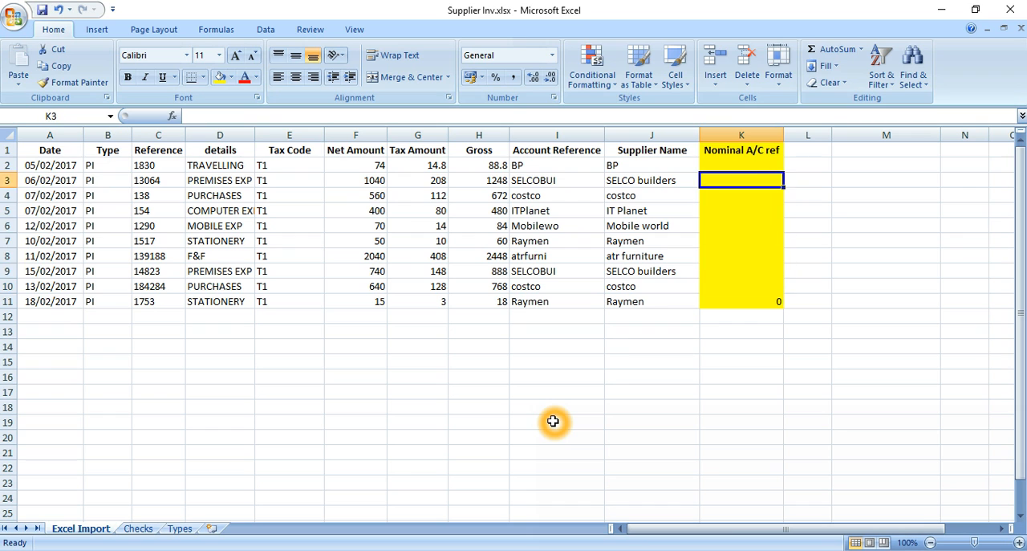
key("Up")
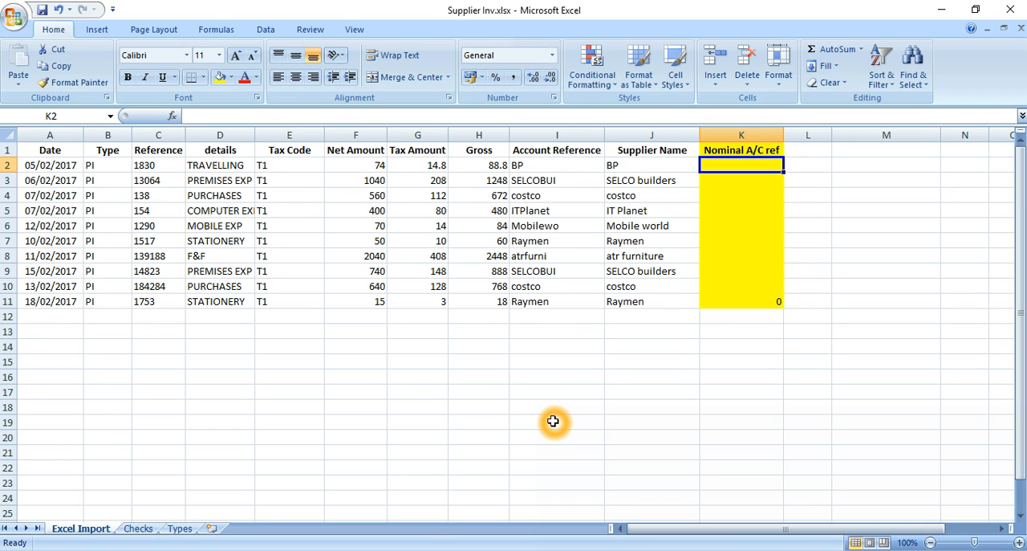
left_click(417, 550)
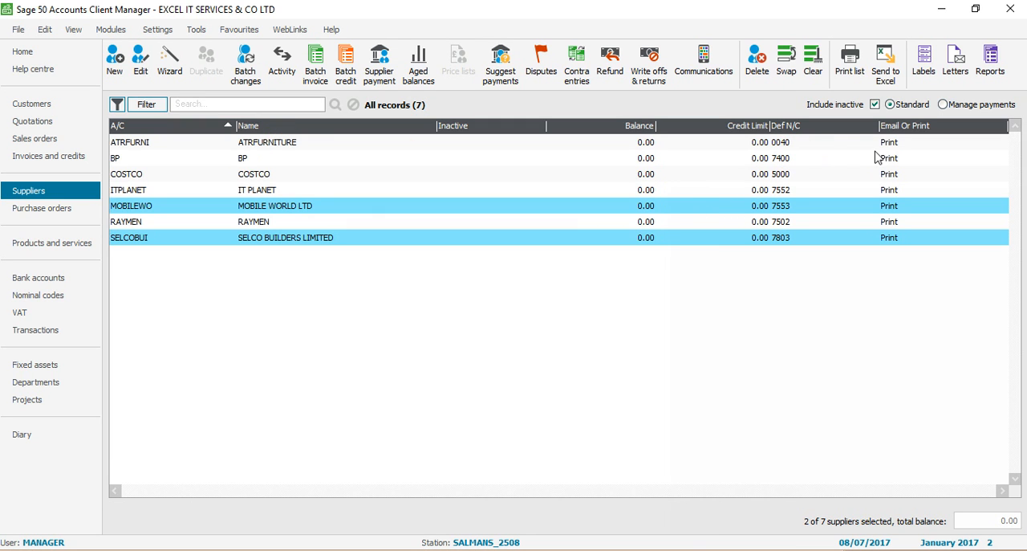
left_click(453, 550)
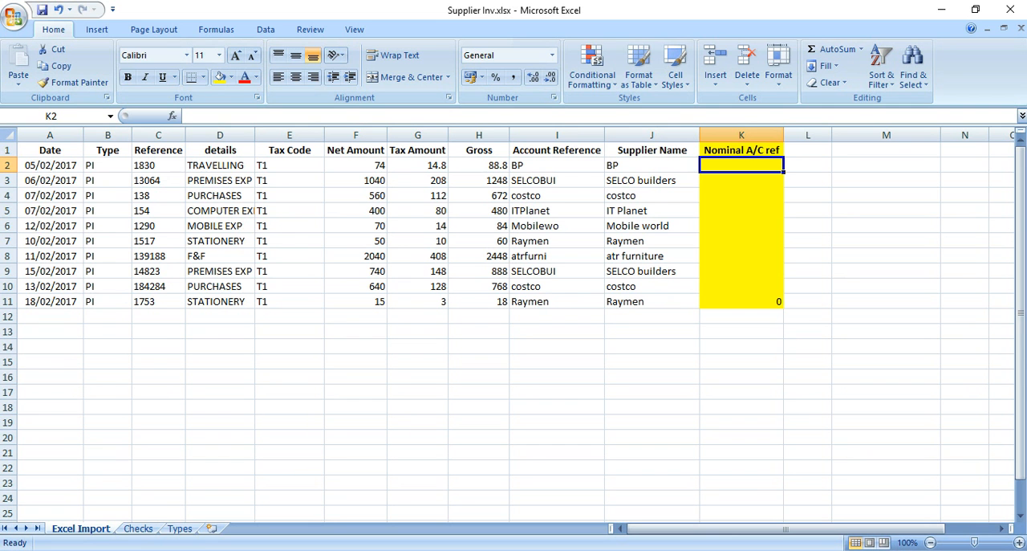
key("Down")
key("Down")
key("Down")
key("Down")
key("Down")
key("Down")
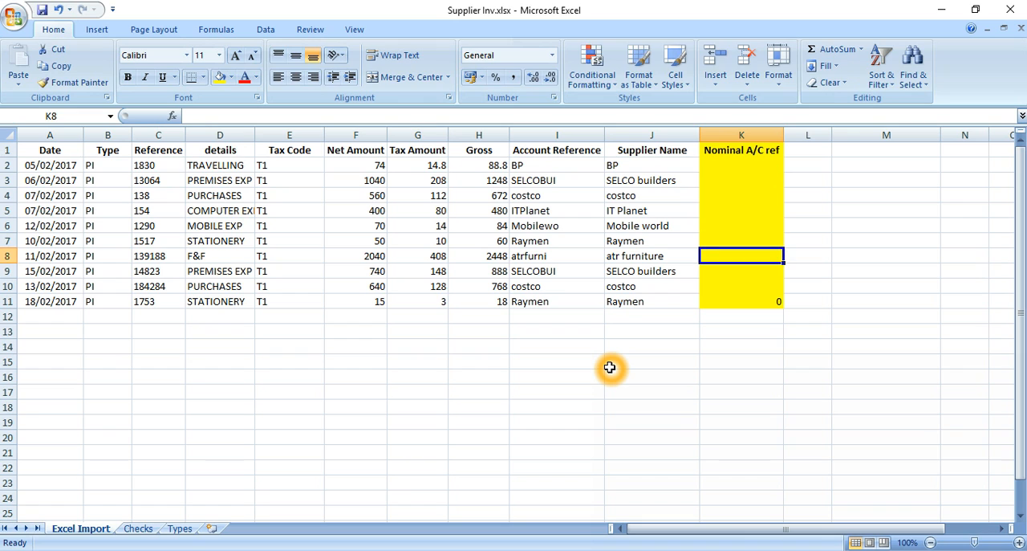
type("0040")
key("Return")
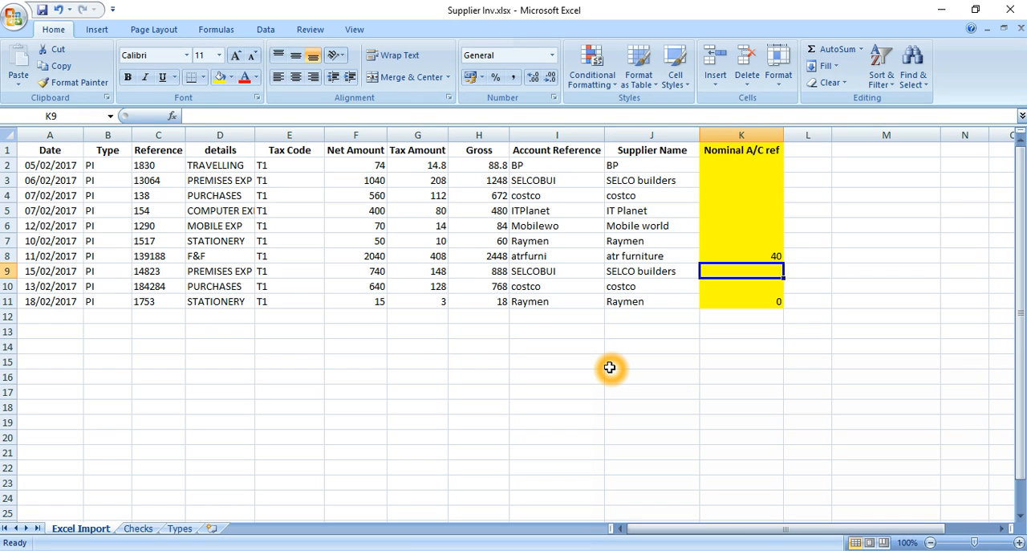
Enter 7400 as the nominal A/C ref for the BP invoice in K2.
key("Up")
key("Up")
key("Up")
key("Up")
key("Up")
key("Up")
key("Up")
type("7400")
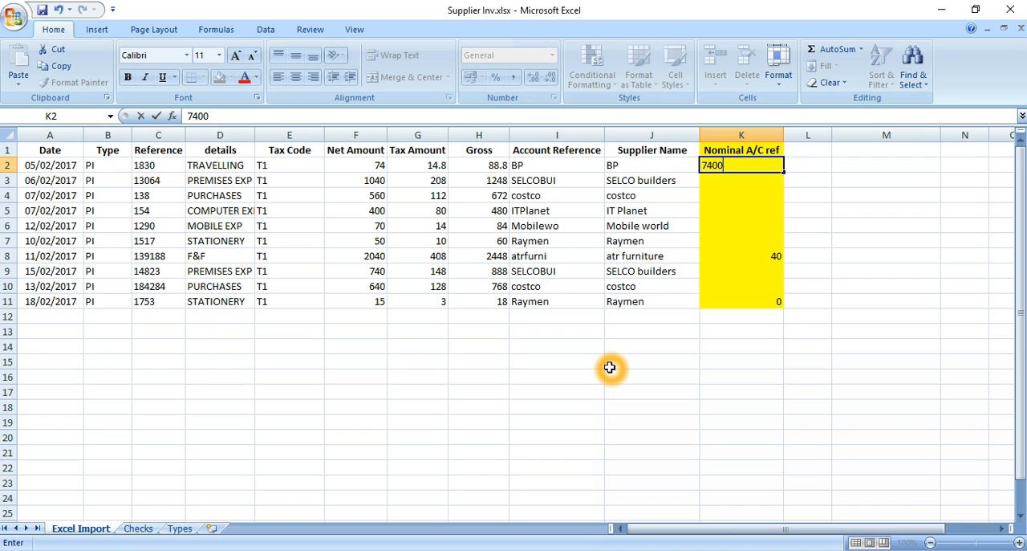
key("Return")
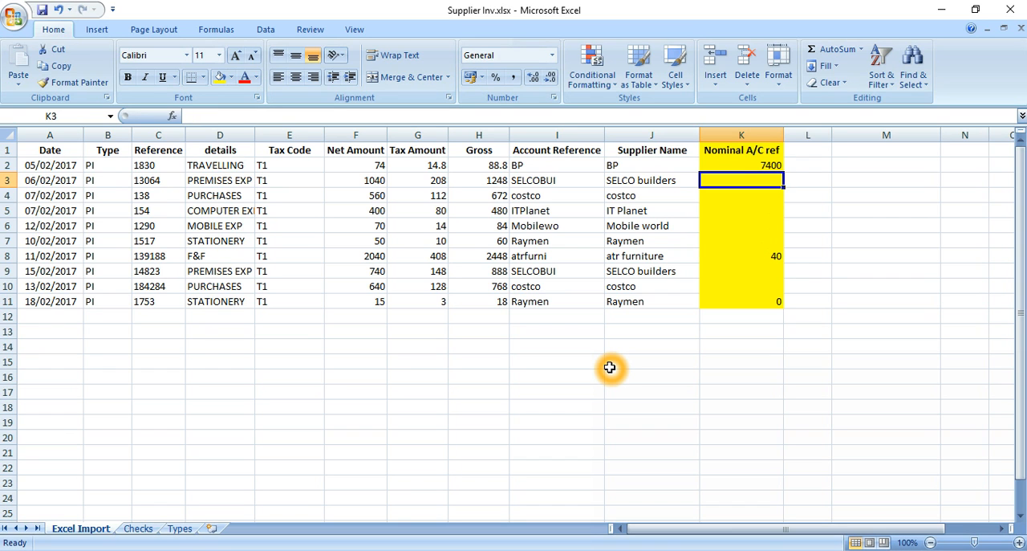
Check SELCO builders' default nominal code in Sage and enter 7803 as the nominal A/C ref in Excel cell K3.
key("alt+Tab")
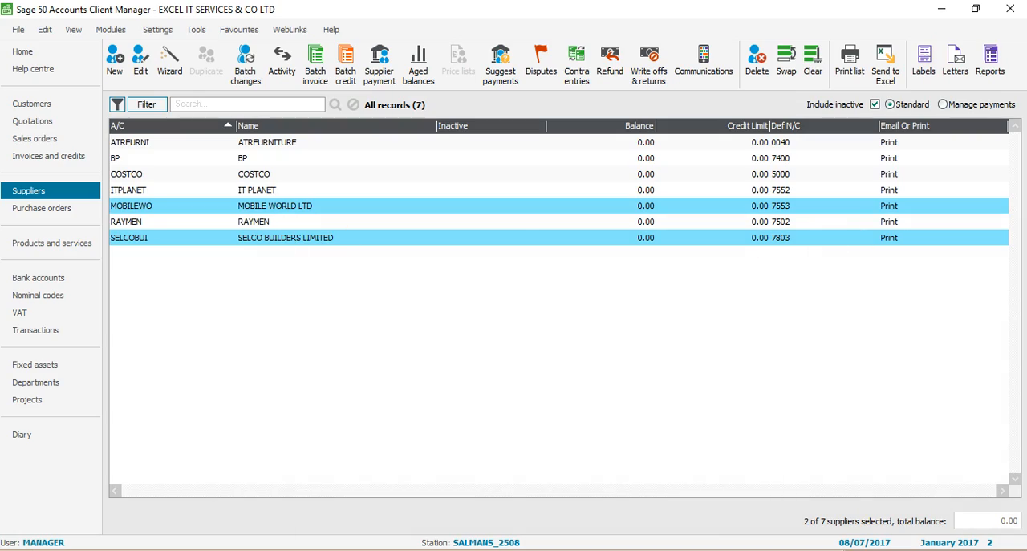
key("alt+Tab")
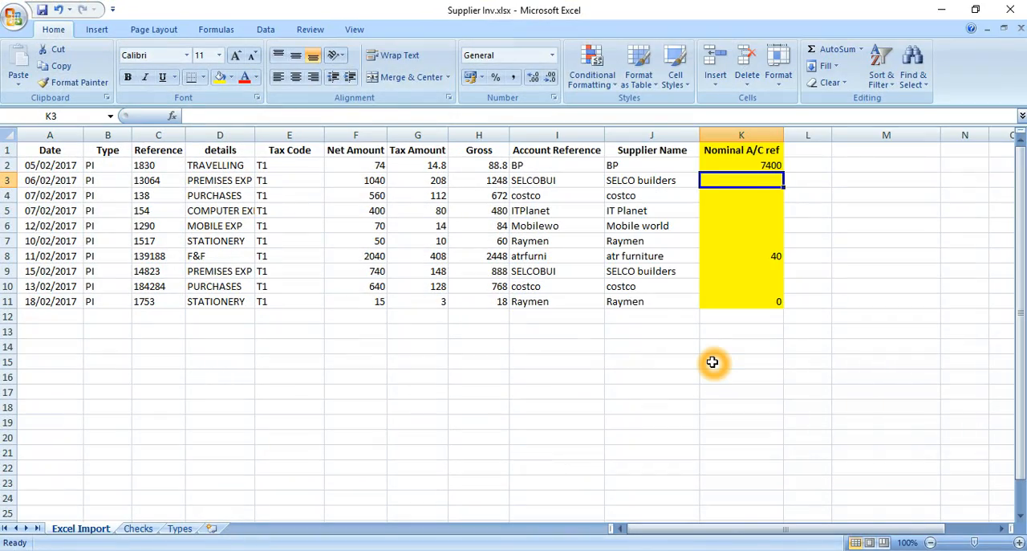
type("7803")
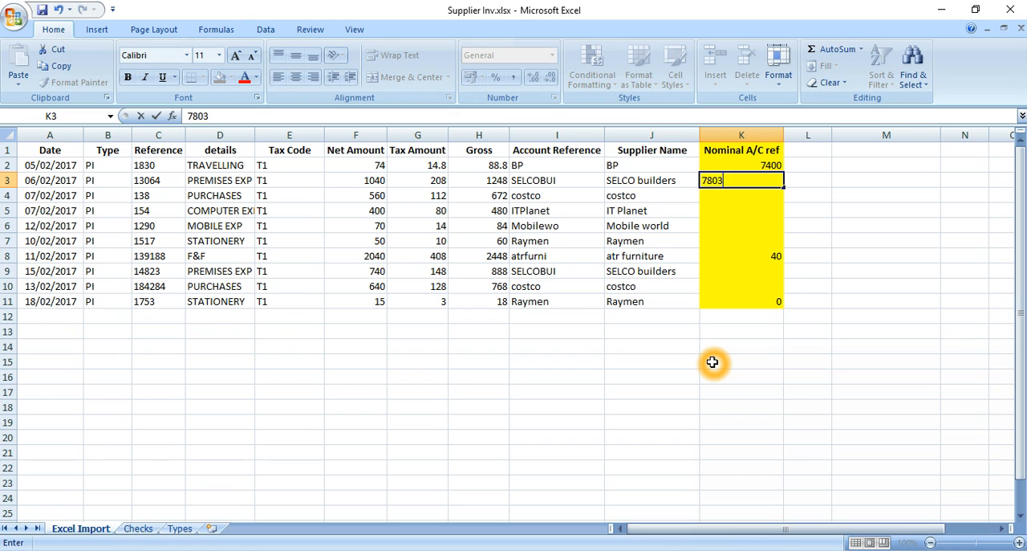
key("Return")
Copy the nominal code 7803 from K3 to the second SELCO builders invoice in K9.
key("Up")
key("ctrl+c")
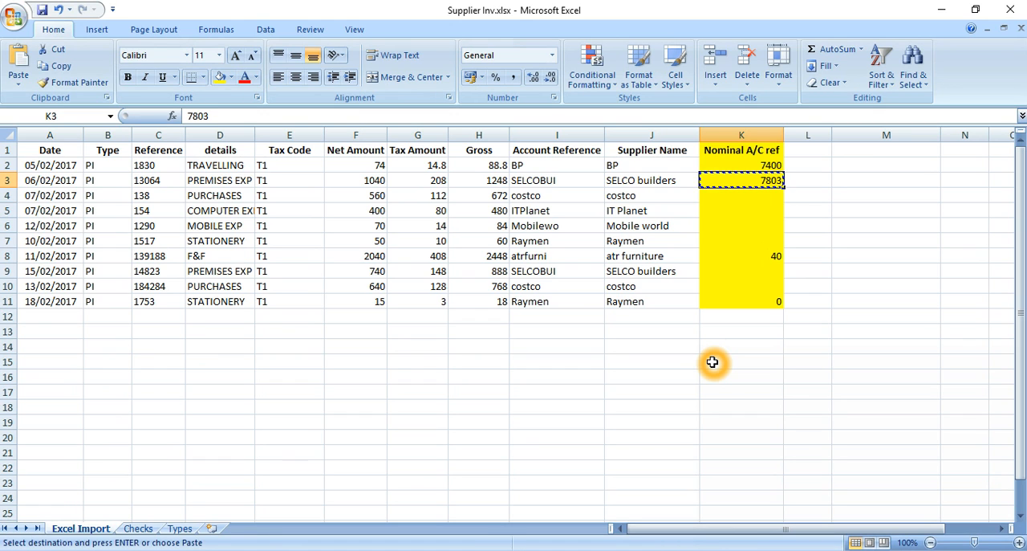
key("Down")
key("Down")
key("Down")
key("Down")
key("Down")
key("Down")
key("Return")
Enter 5000 as the nominal A/C ref for the first costco invoice in K4.
key("Up")
key("Up")
key("Up")
key("Up")
key("Up")
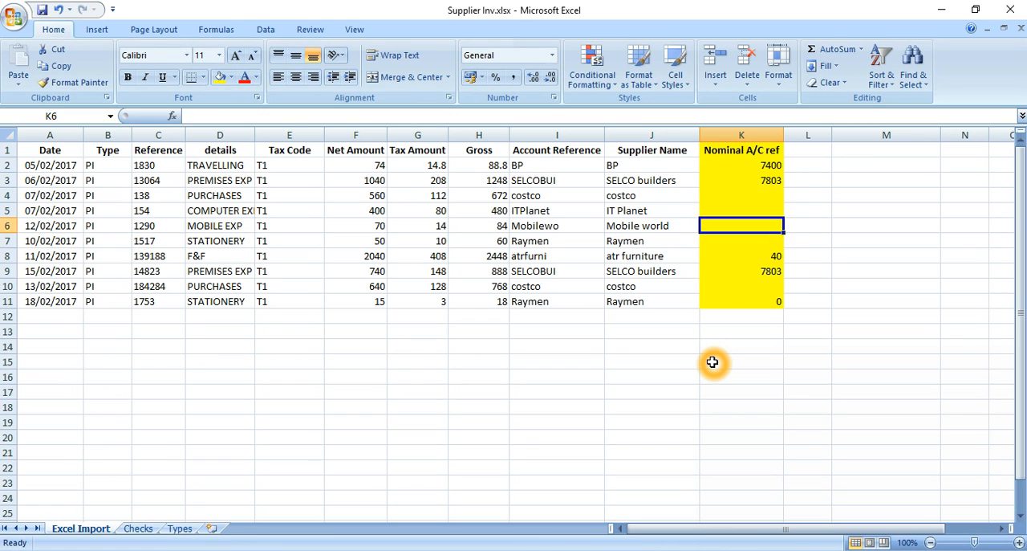
type("5000")
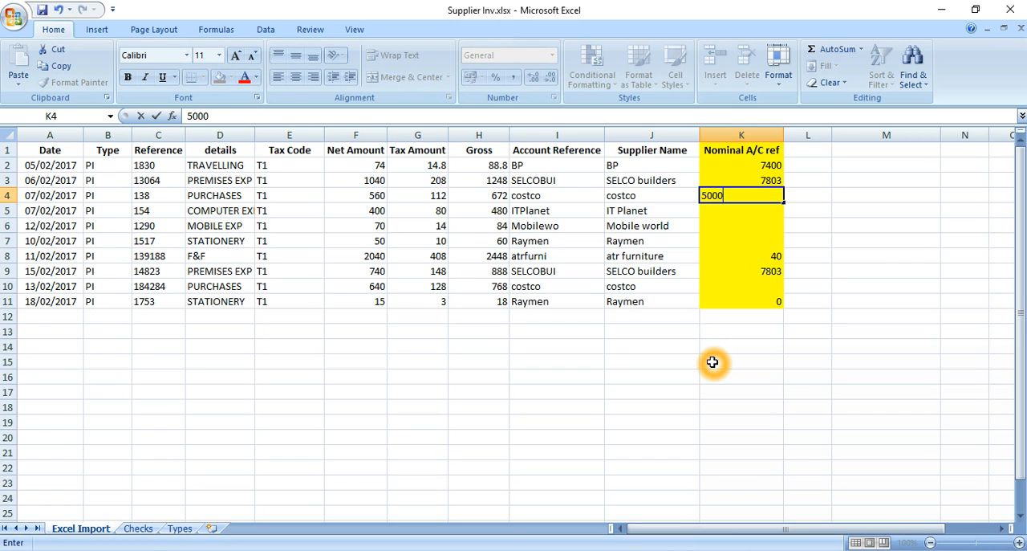
key("Return")
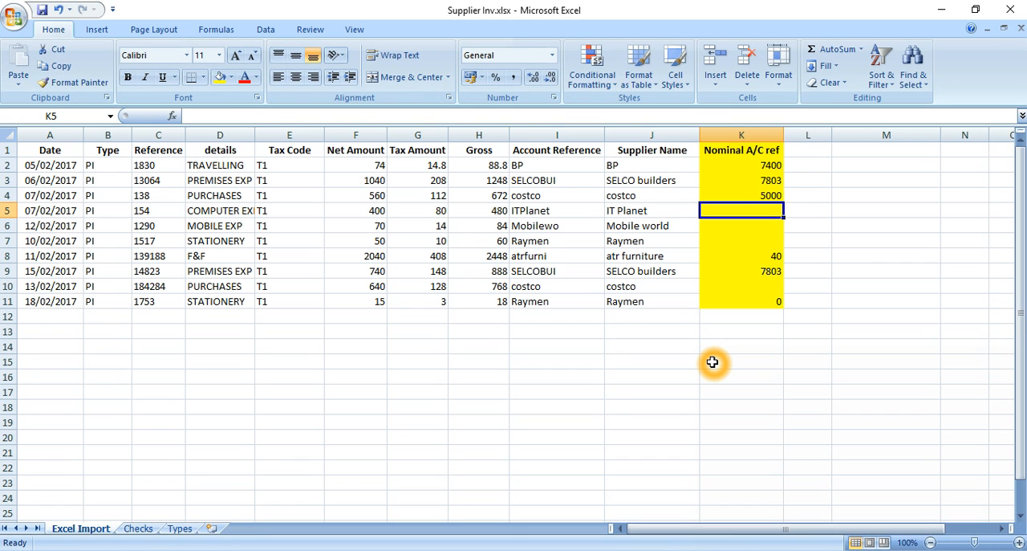
Look up IT Planet's default nominal code in Sage and enter 7552 as its nominal A/C ref in Excel cell K5.
left_click(436, 548)
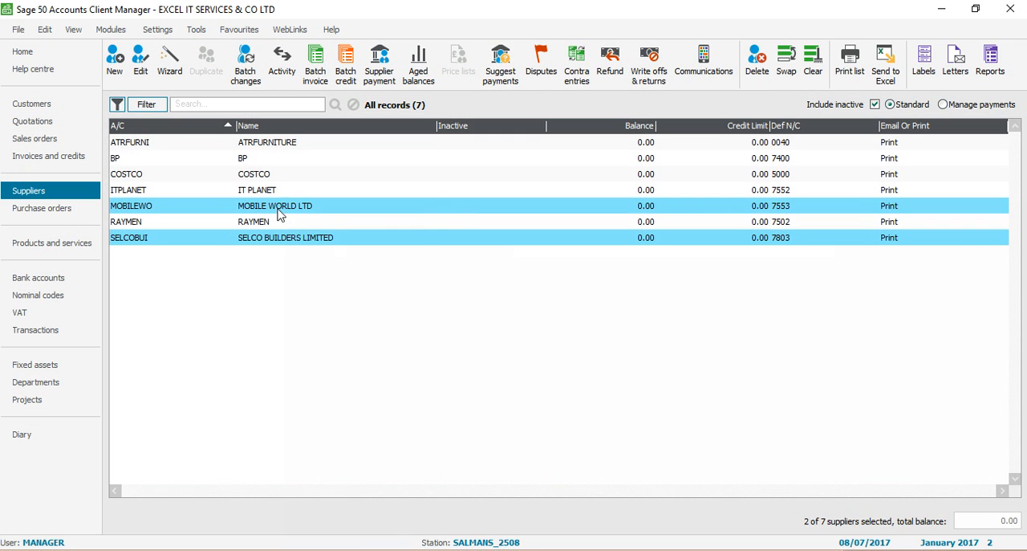
left_click(797, 191)
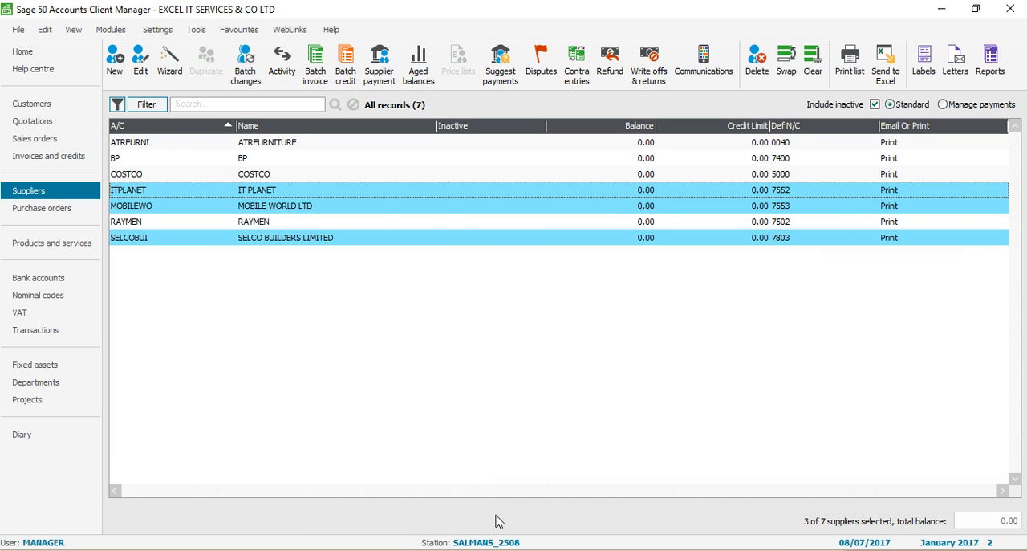
left_click(479, 549)
type("7552")
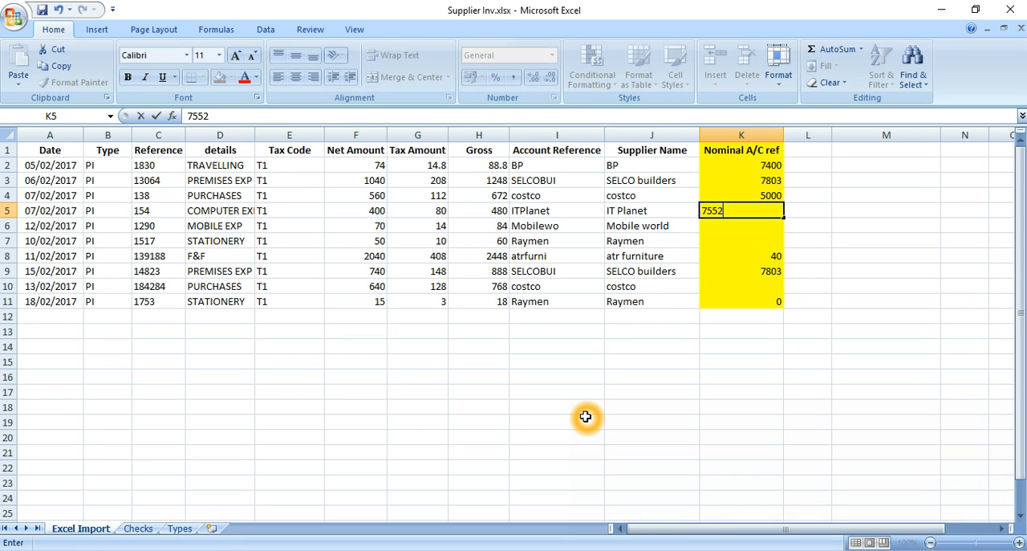
key("Return")
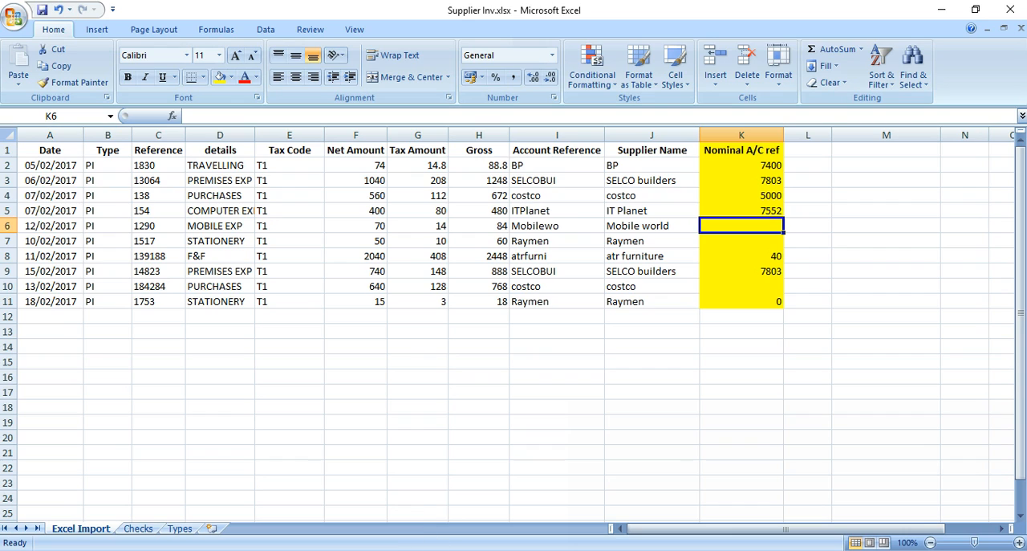
Look up Mobile World's default nominal code in Sage and enter 7553 as its nominal A/C ref in Excel cell K6.
left_click(431, 548)
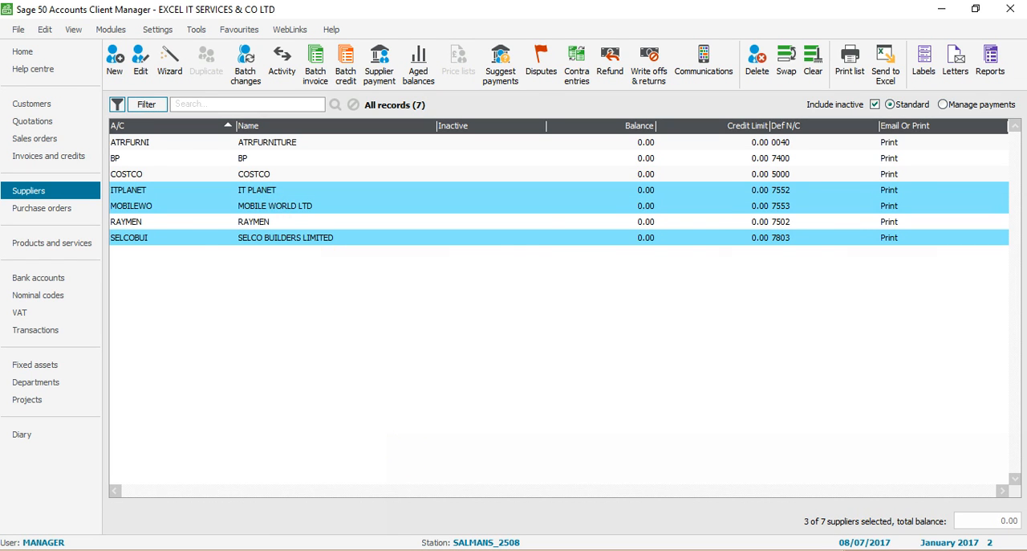
left_click(431, 547)
type("7553")
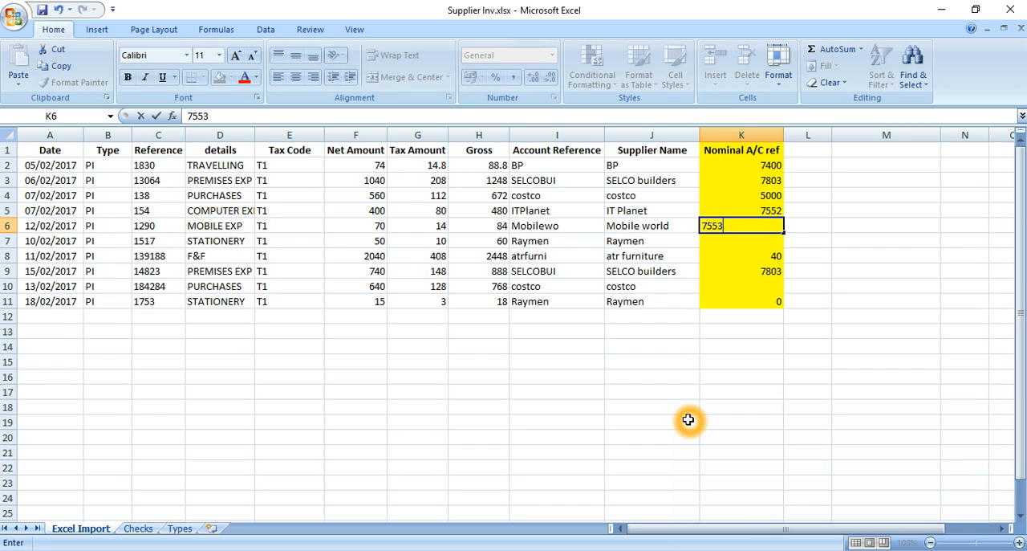
key("Return")
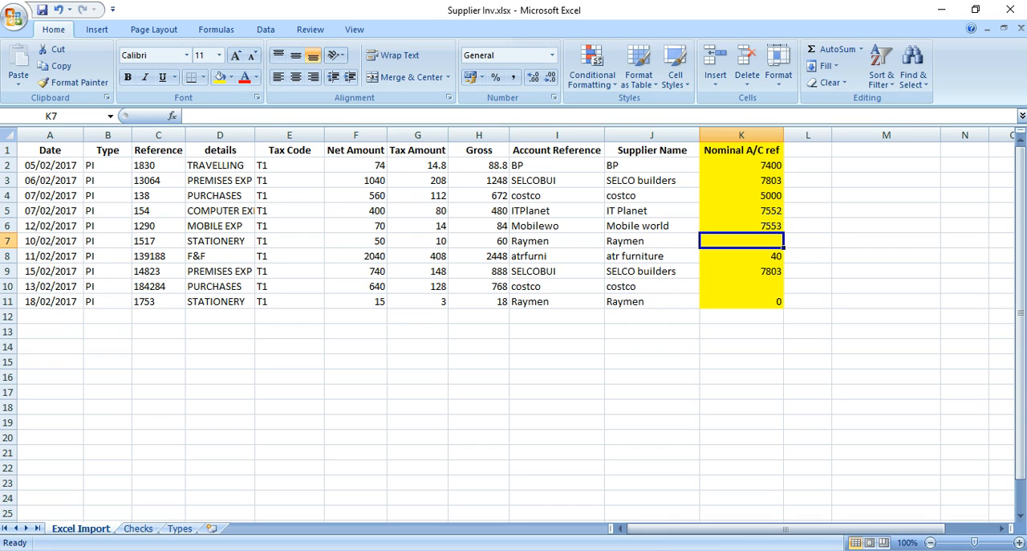
Look up Raymen's default nominal code in Sage and enter 7502 as its nominal A/C ref in Excel cell K7.
left_click(470, 548)
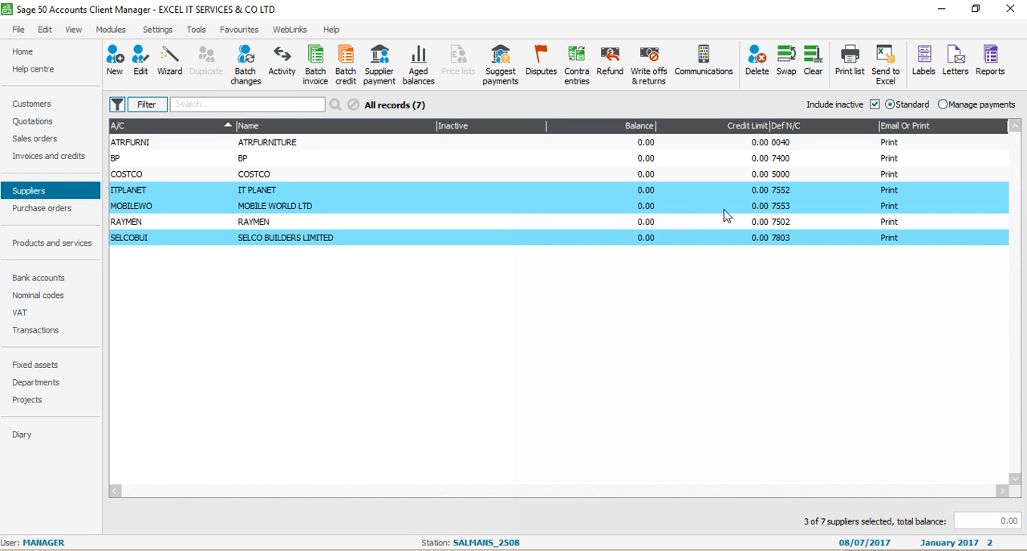
left_click(549, 548)
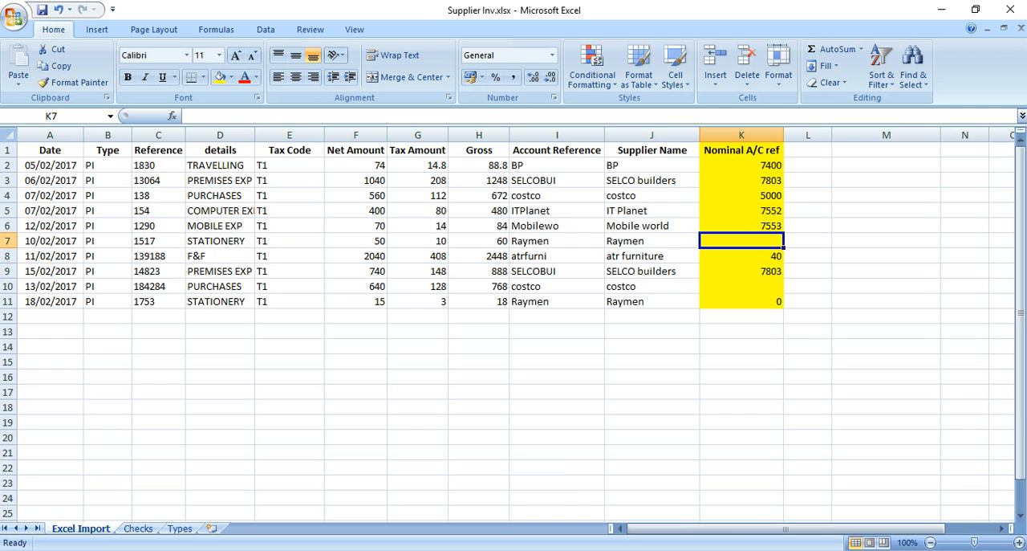
type("7502")
key("Return")
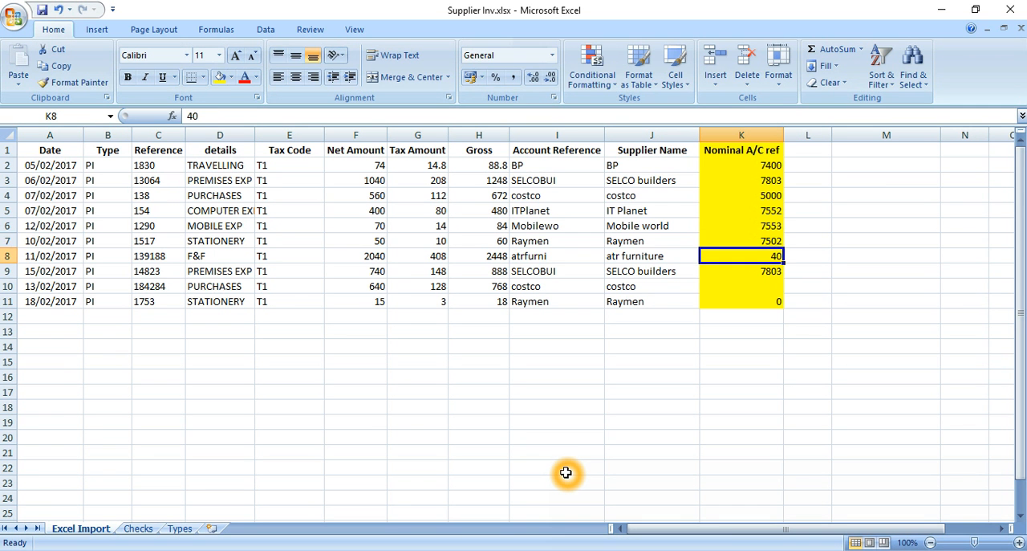
Enter the nominal codes 5000 for the second costco invoice in K10 and 7502 for the second Raymen invoice in K11.
left_click(764, 282)
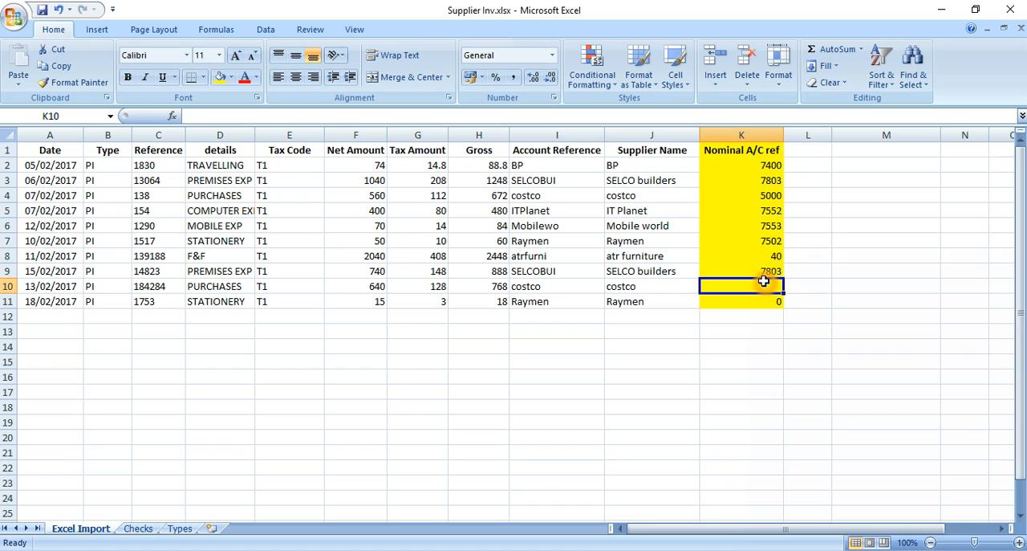
type("5000")
key("Return")
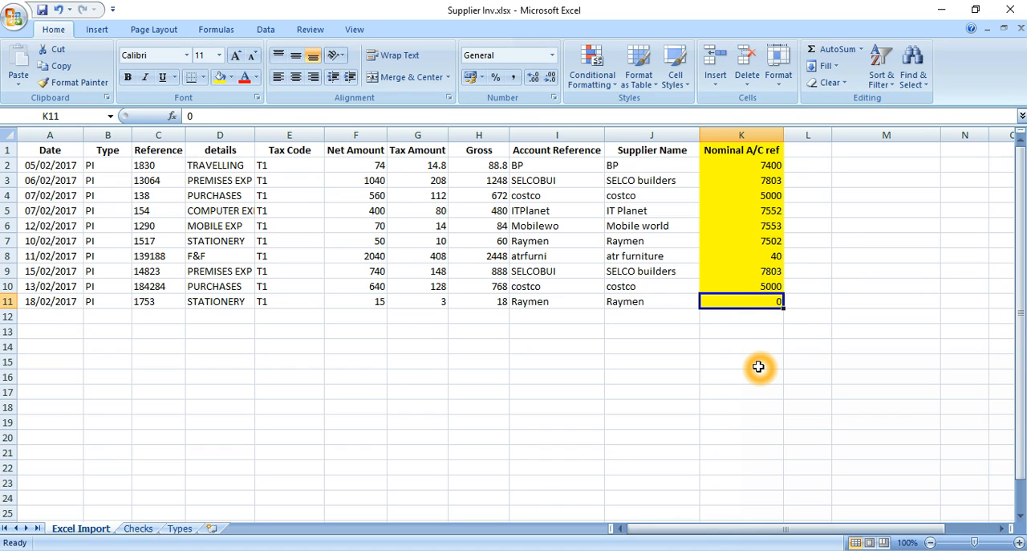
type("7502")
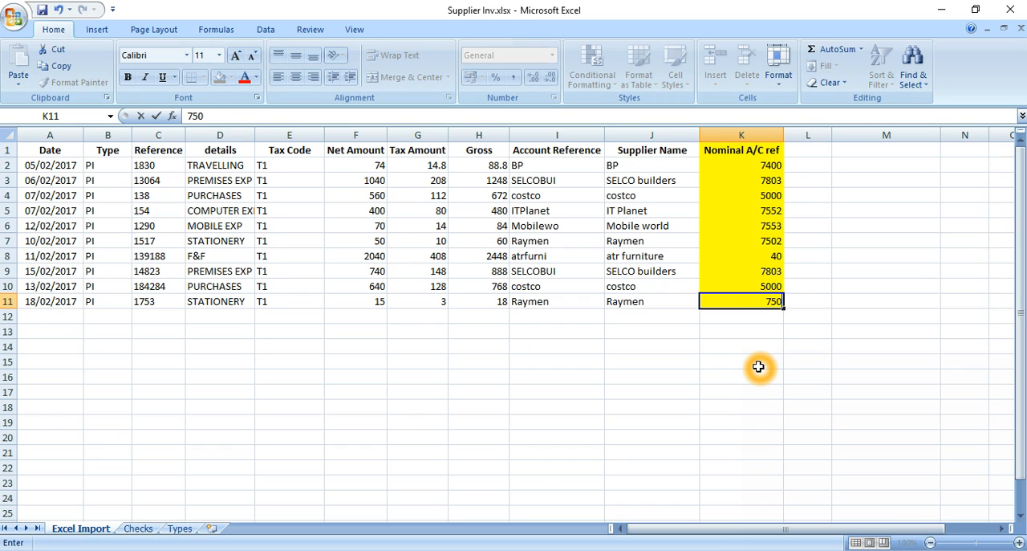
key("Return")
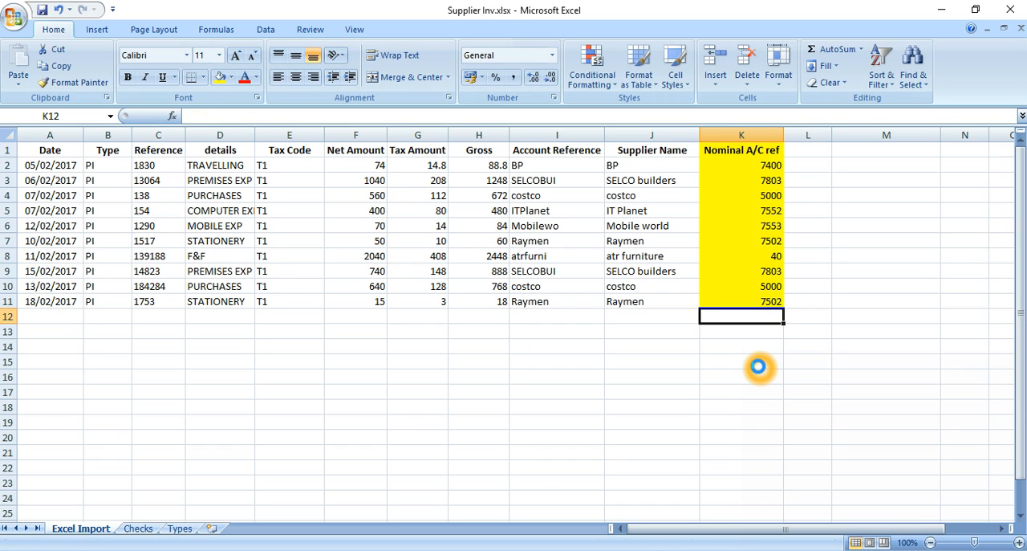
Review the Date, Type and Reference column headings in row 1 of the invoice sheet.
key("Left")
key("Left")
key("Left")
key("Left")
key("Left")
key("Left")
key("Left")
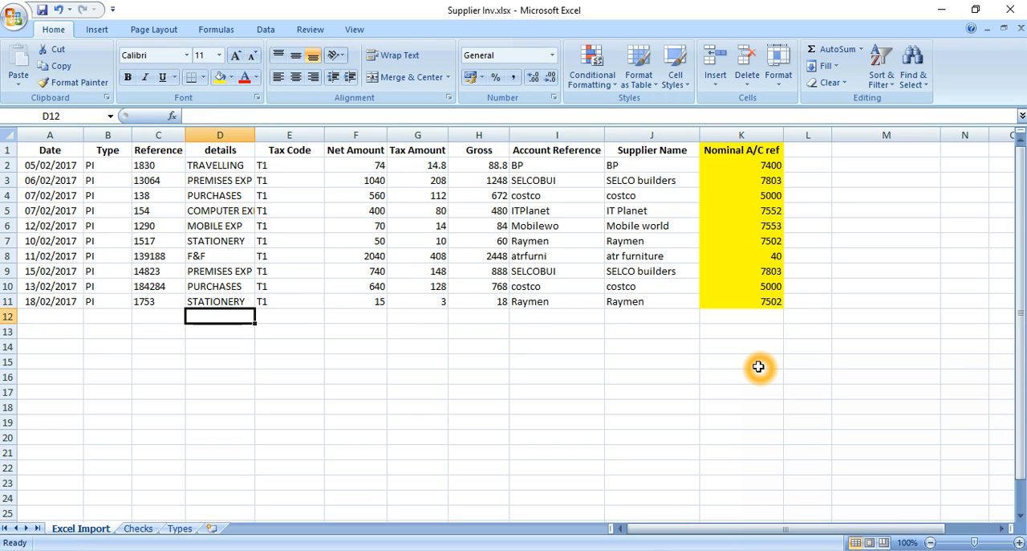
key("Left")
key("Up")
key("Up")
key("Up")
key("Left")
key("Up")
key("Up")
key("Up")
key("Up")
key("Up")
key("Up")
key("Up")
key("Up")
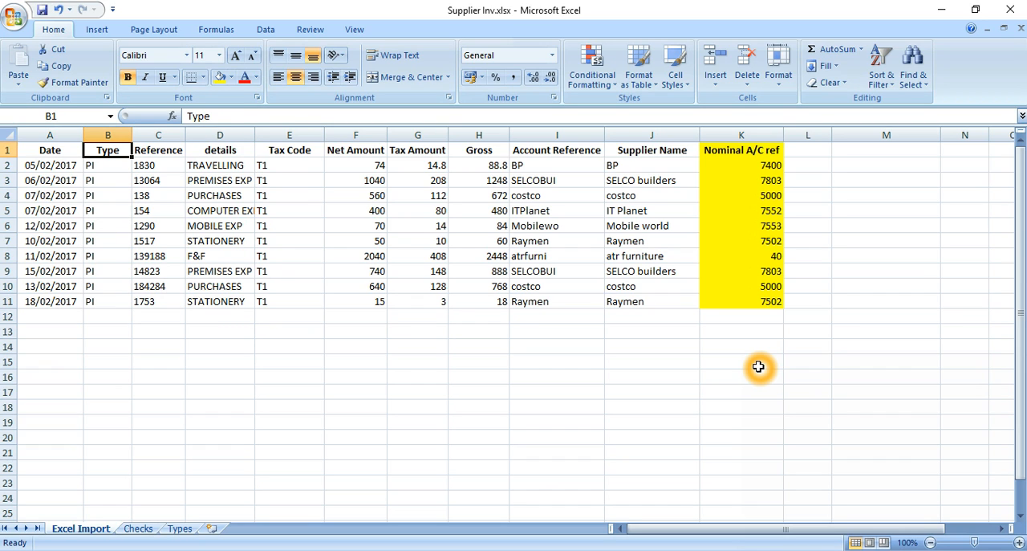
key("Left")
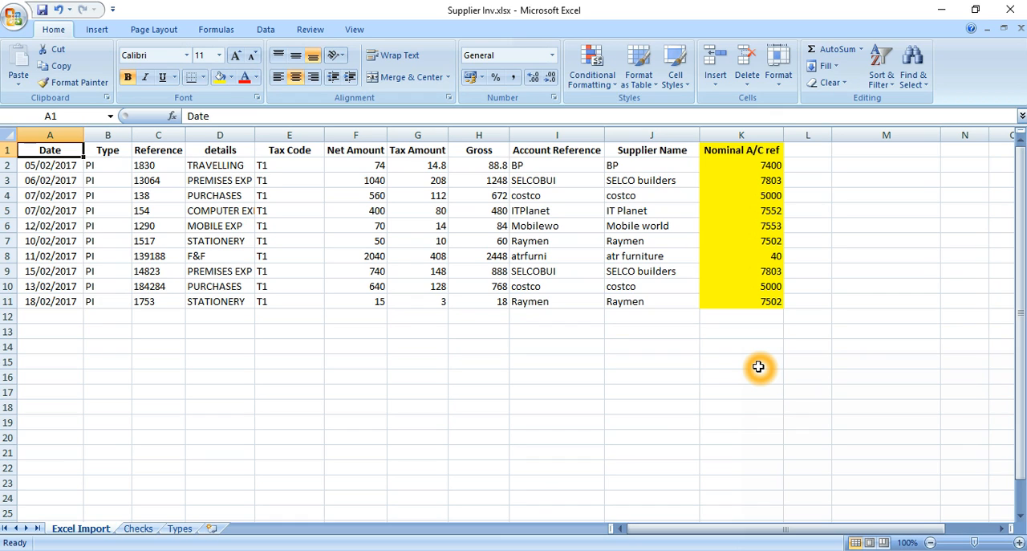
key("Right")
key("Right")
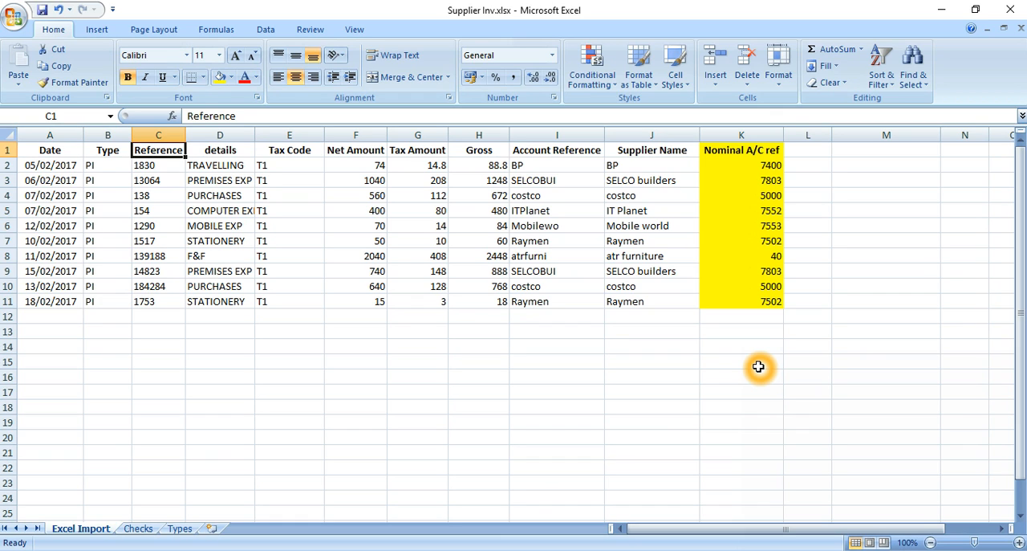
key("Left")
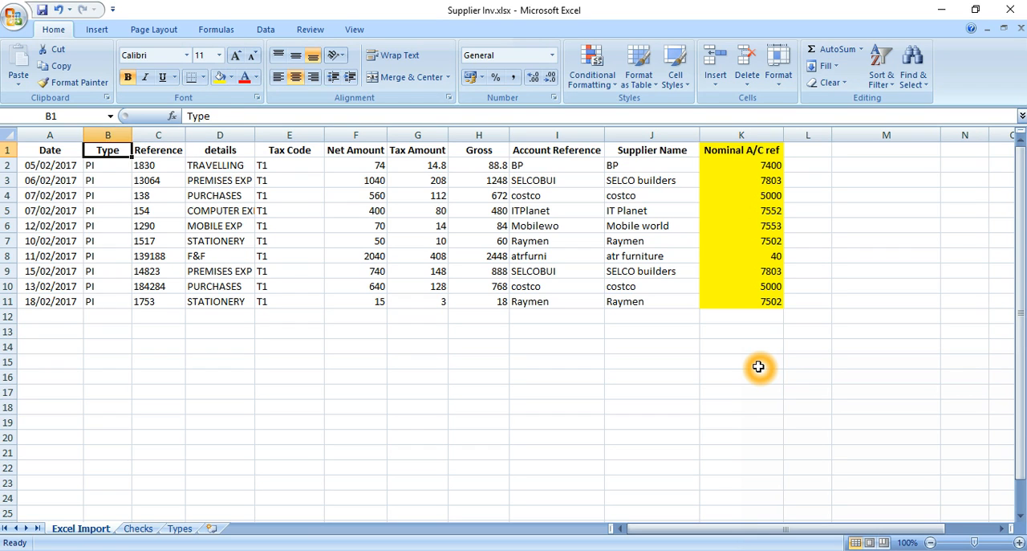
key("Left")
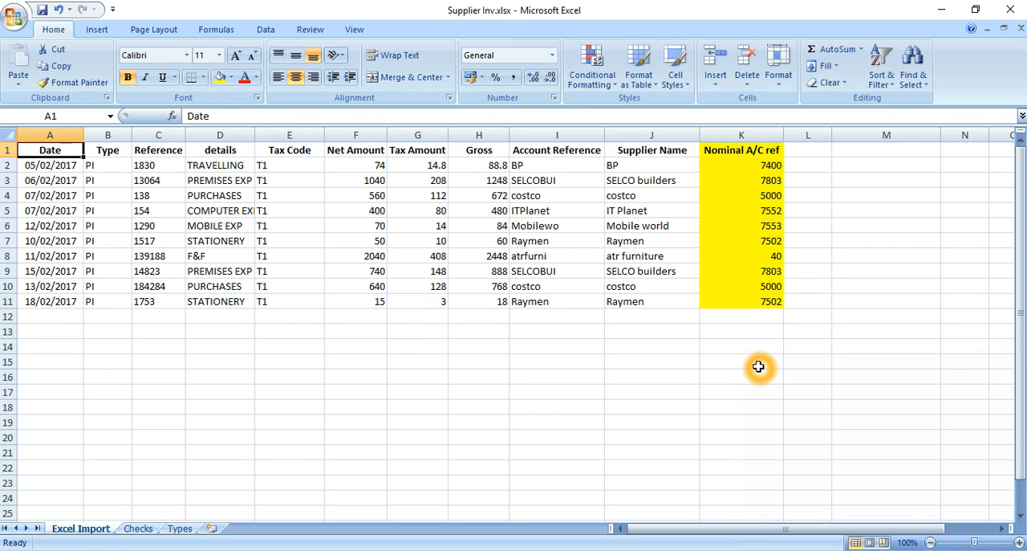
Delete the entire Gross column H from the invoice sheet.
key("Right")
key("Right")
key("Right")
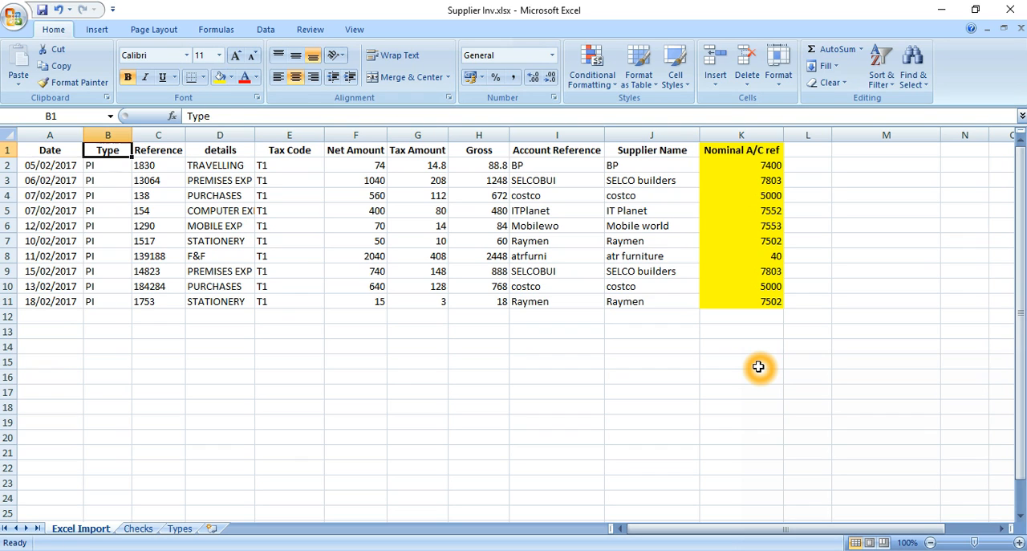
key("Right")
key("Right")
key("Right")
key("Right")
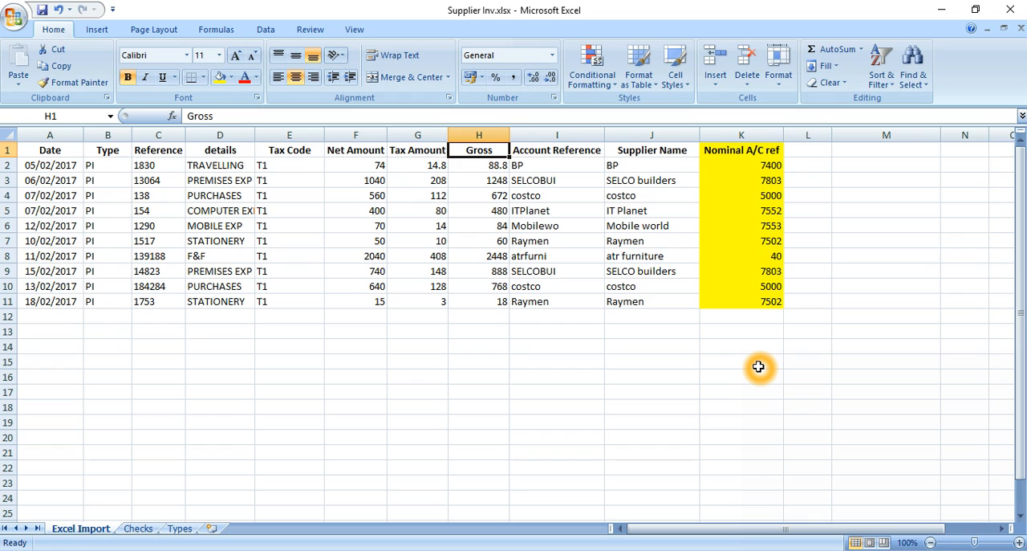
key("ctrl+minus")
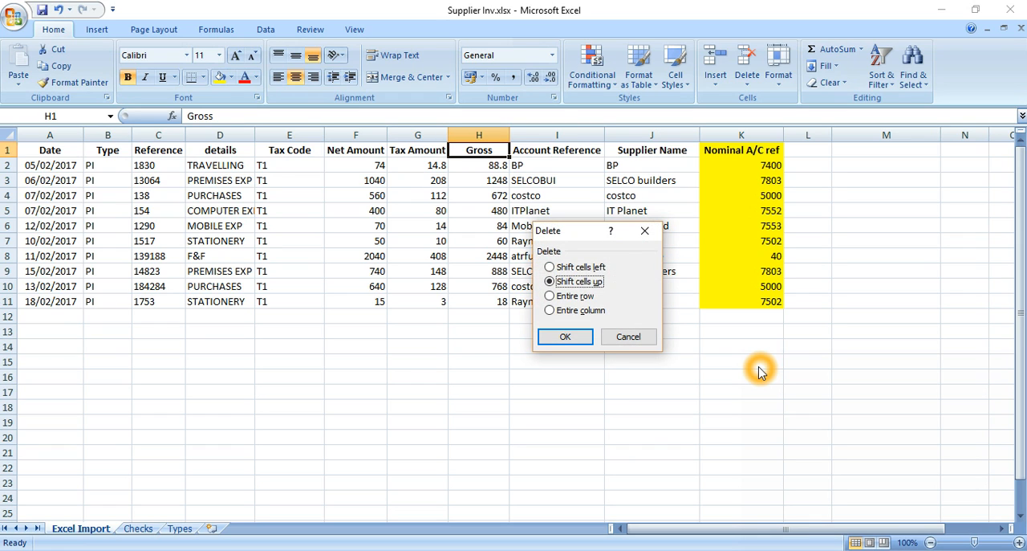
key("c")
key("Return")
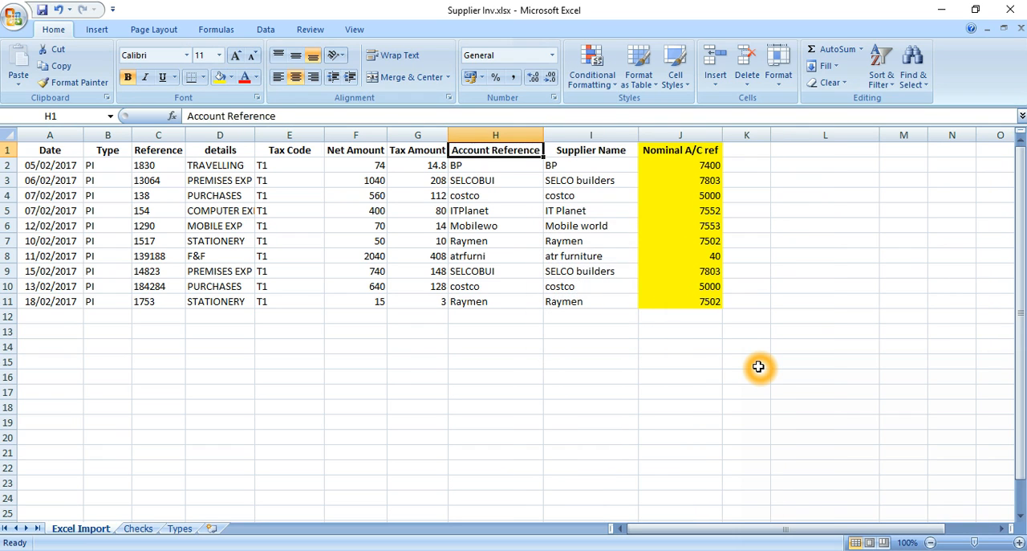
Delete the entire Supplier Name column I from the invoice sheet.
key("Right")
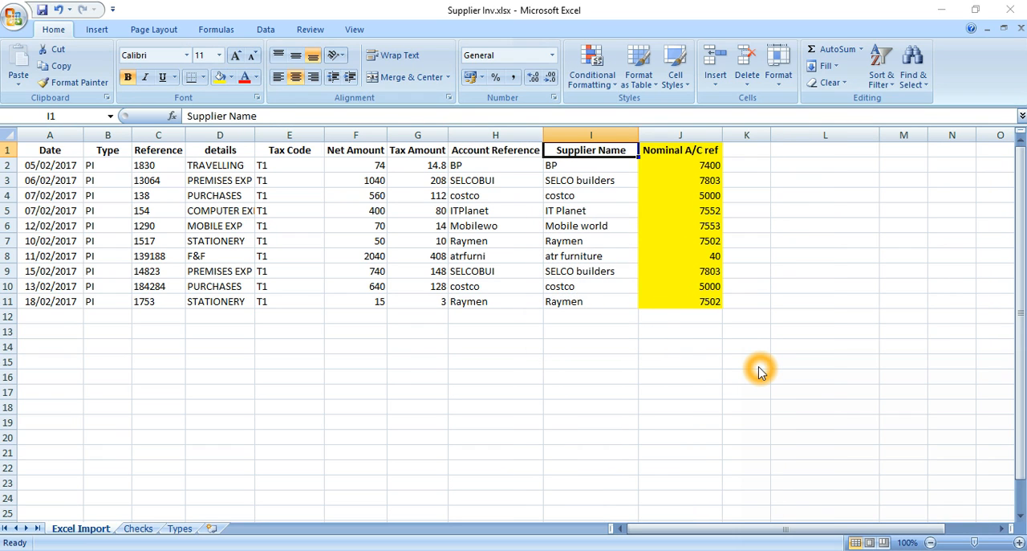
key("ctrl+minus")
key("c")
key("Return")
Inspect the BP invoice's tax amount in G2 and account reference in H2.
key("Left")
key("Left")
key("Down")
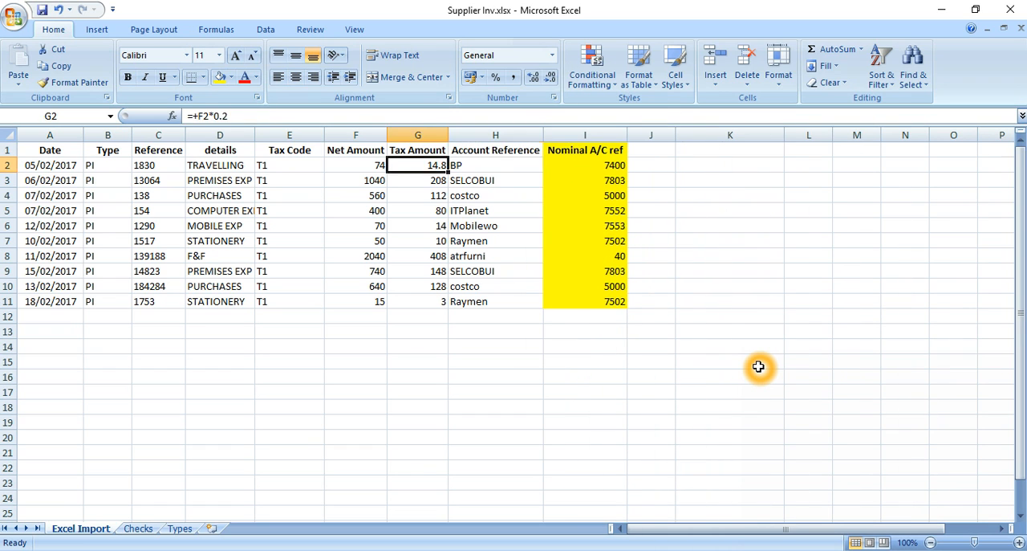
key("Right")
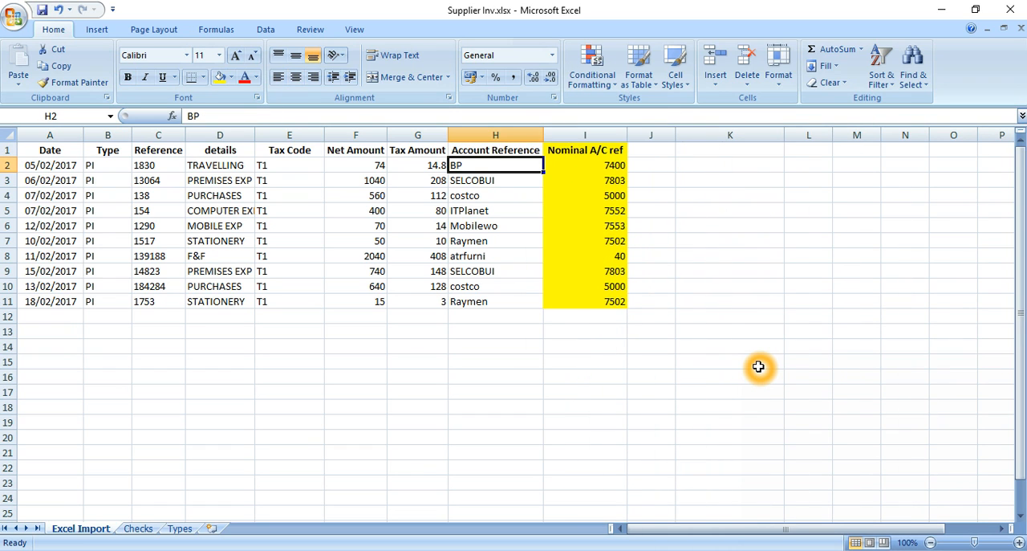
left_click(459, 165)
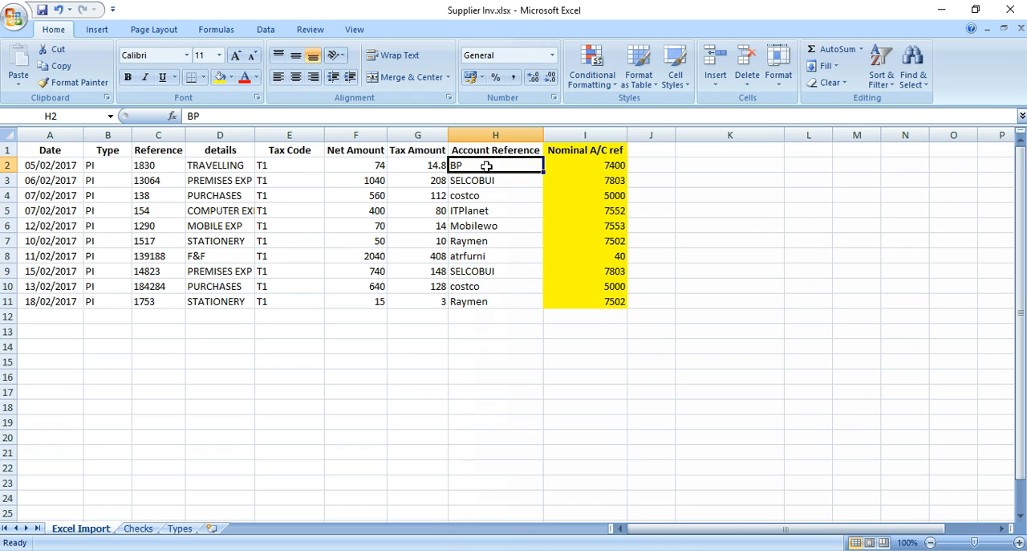
Review the column headings in row 1 from Date in A1 to Nominal A/C ref in I1.
left_click(476, 166)
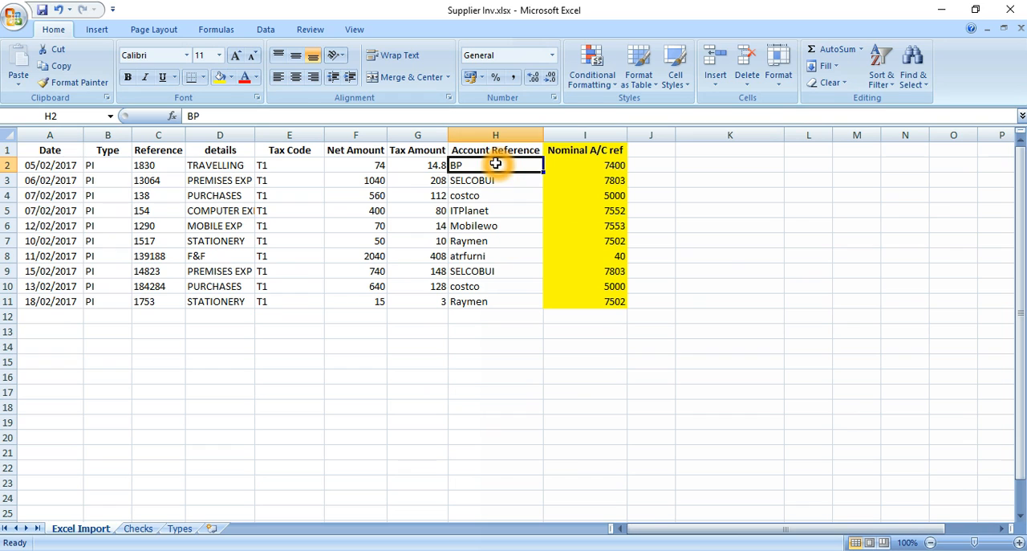
key("Up")
key("Right")
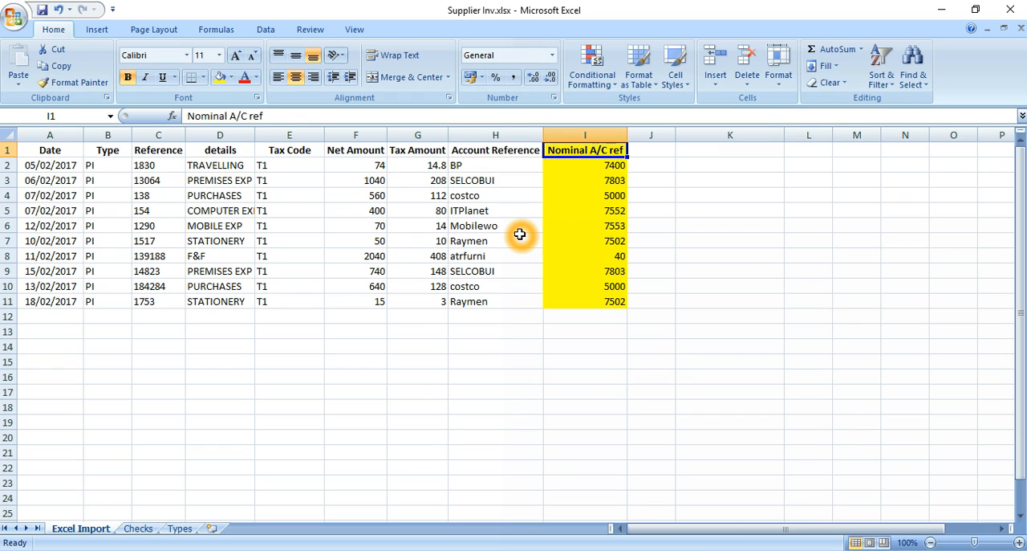
key("shift+Left")
key("shift+Left")
key("shift+Left")
key("shift+Left")
key("shift+Left")
key("shift+Left")
key("shift+Left")
key("shift+Left")
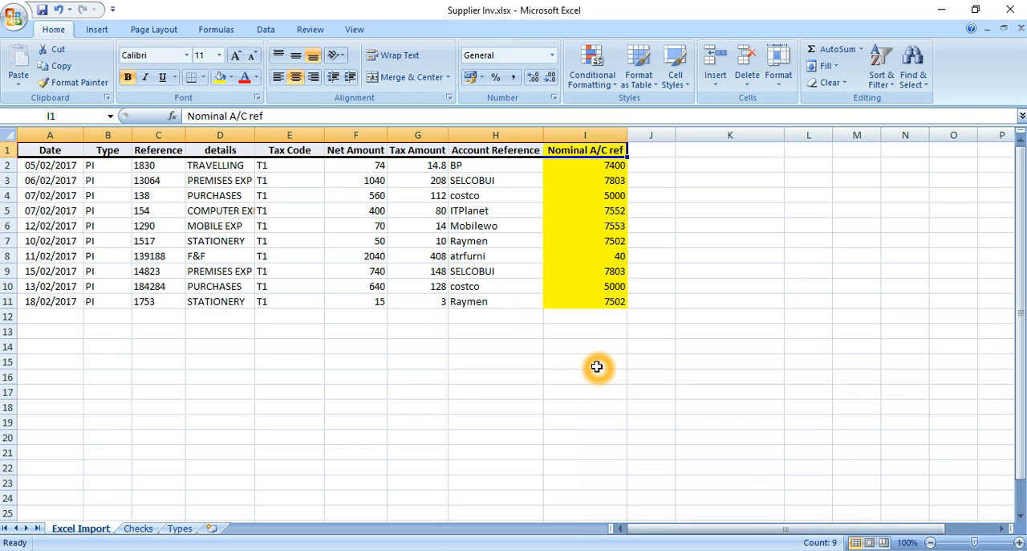
key("Right")
key("Left")
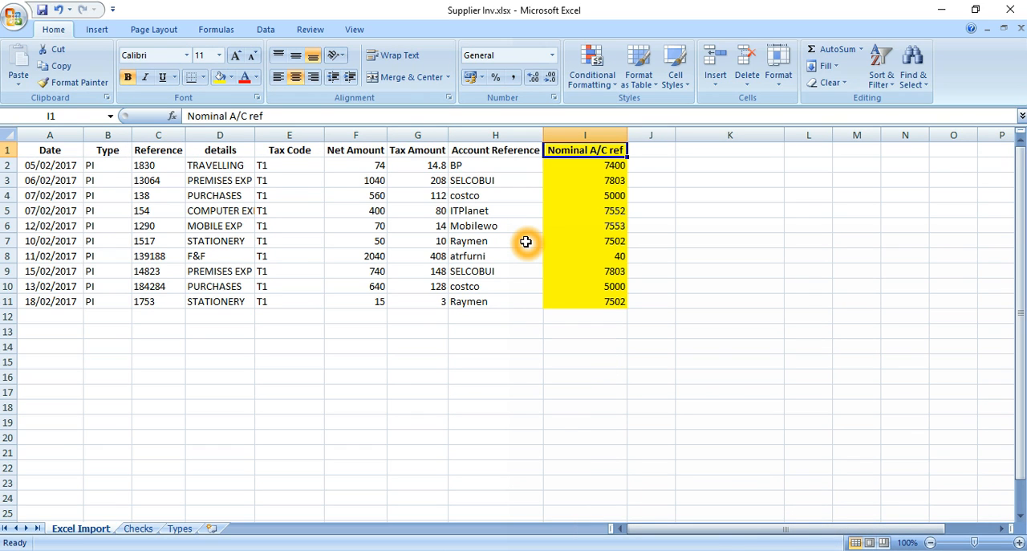
Remove the yellow fill from the Nominal A/C ref column, cells I1 to I12.
key("shift+Down")
key("shift+Down")
key("shift+Down")
key("shift+Down")
key("shift+Down")
key("shift+Down")
key("shift+Down")
key("shift+Down")
key("shift+Down")
key("shift+Down")
key("shift+Down")
key("alt")
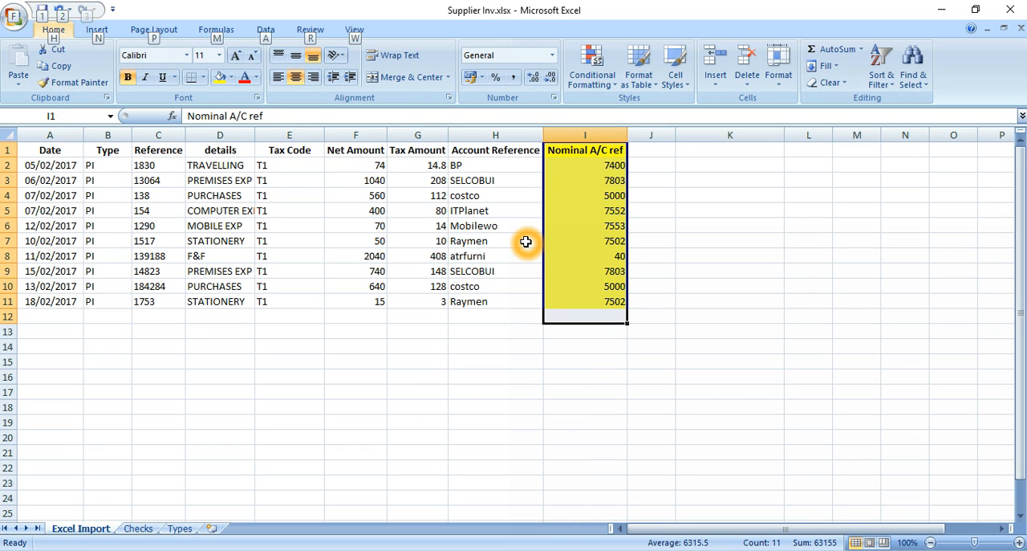
key("h")
key("h")
key("n")
key("Left")
key("Right")
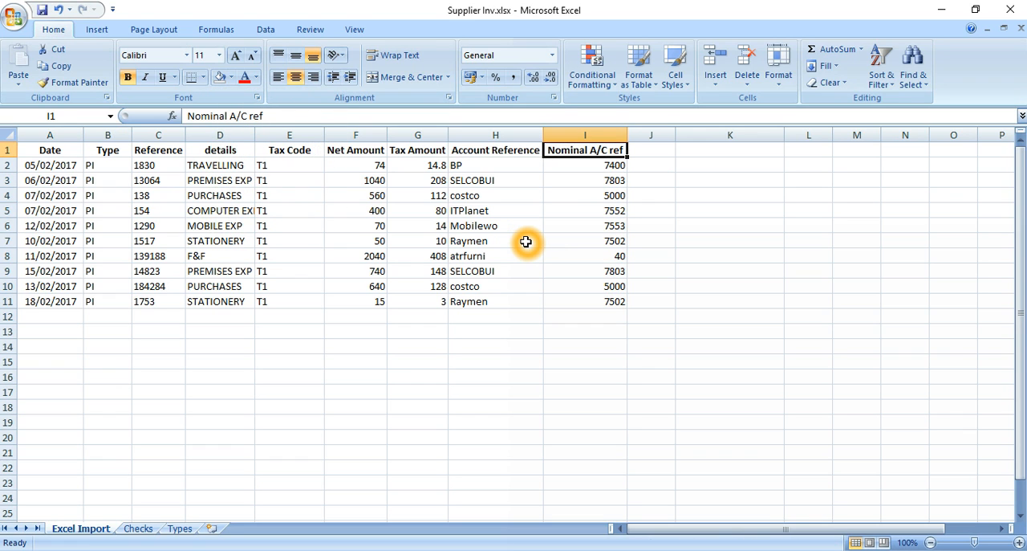
Fill the Type column, cells B1 to B11, with standard yellow.
key("Left")
key("Left")
key("Left")
key("Left")
key("Left")
key("Left")
key("Left")
key("Left")
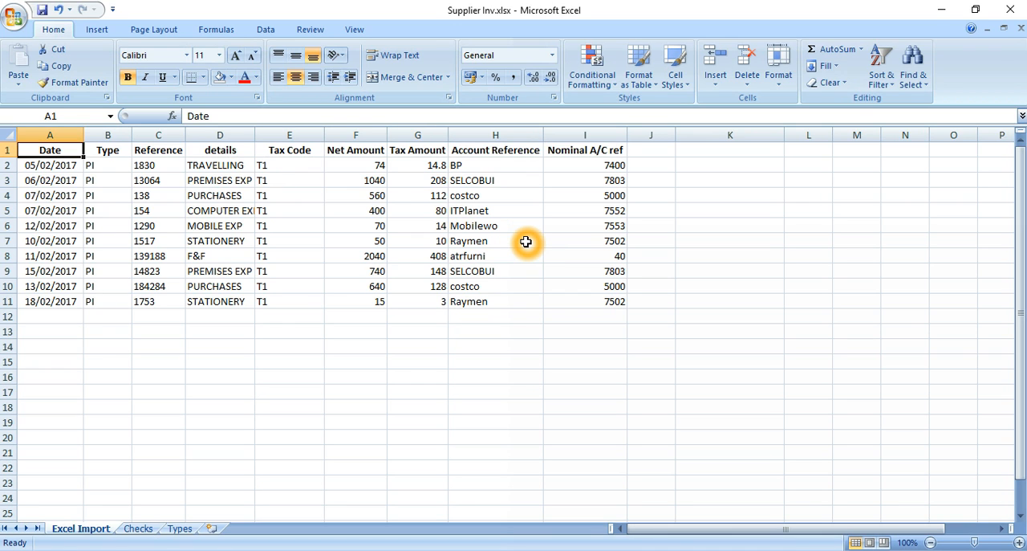
key("Right")
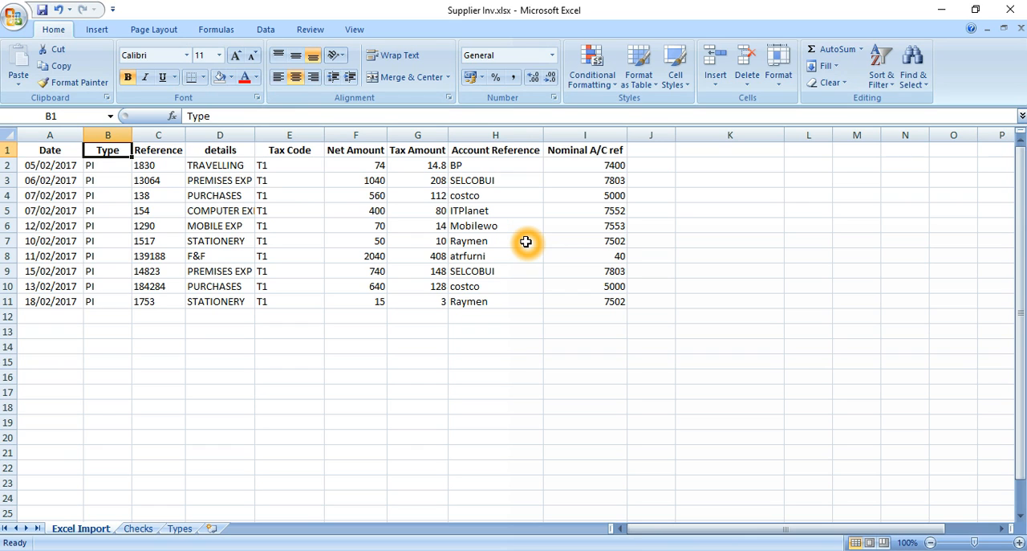
key("ctrl+shift+Down")
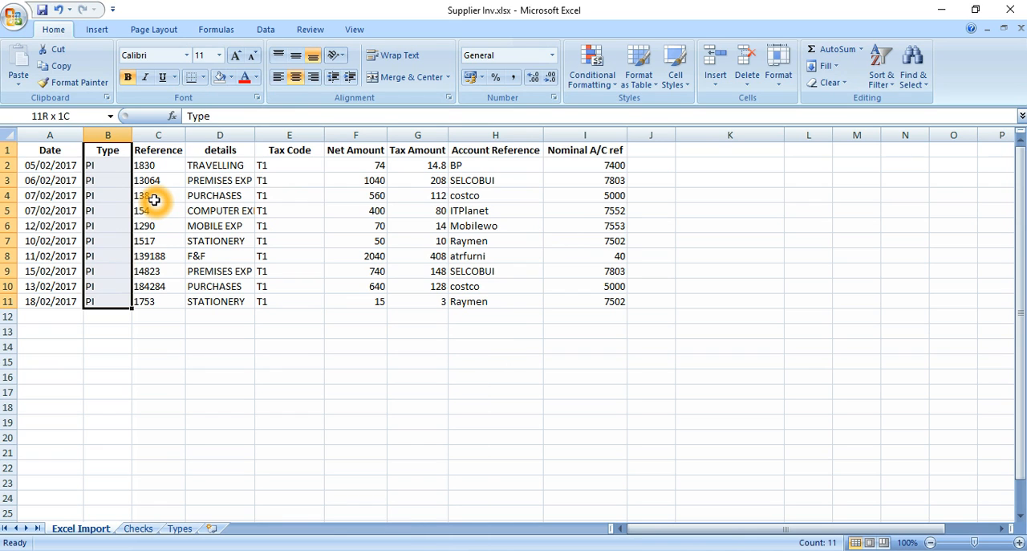
left_click(230, 78)
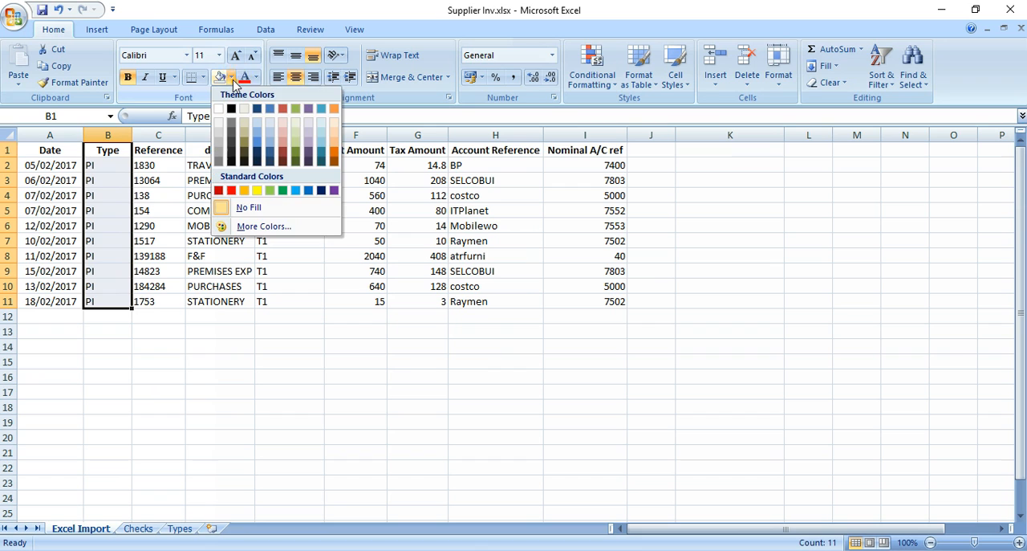
left_click(259, 190)
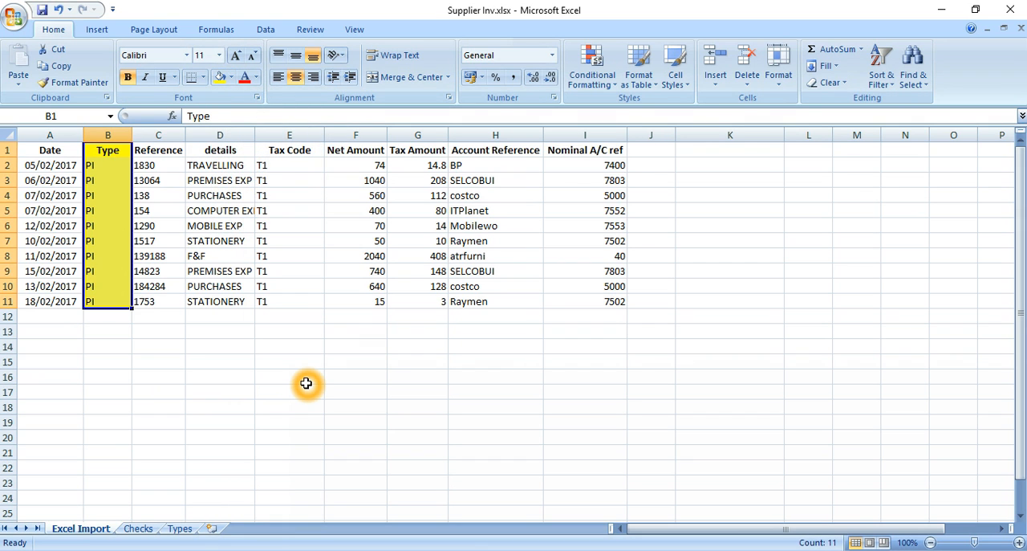
Apply the same yellow fill to the Date column, cells A1 to A11.
key("Left")
key("ctrl+shift+Down")
key("F4")
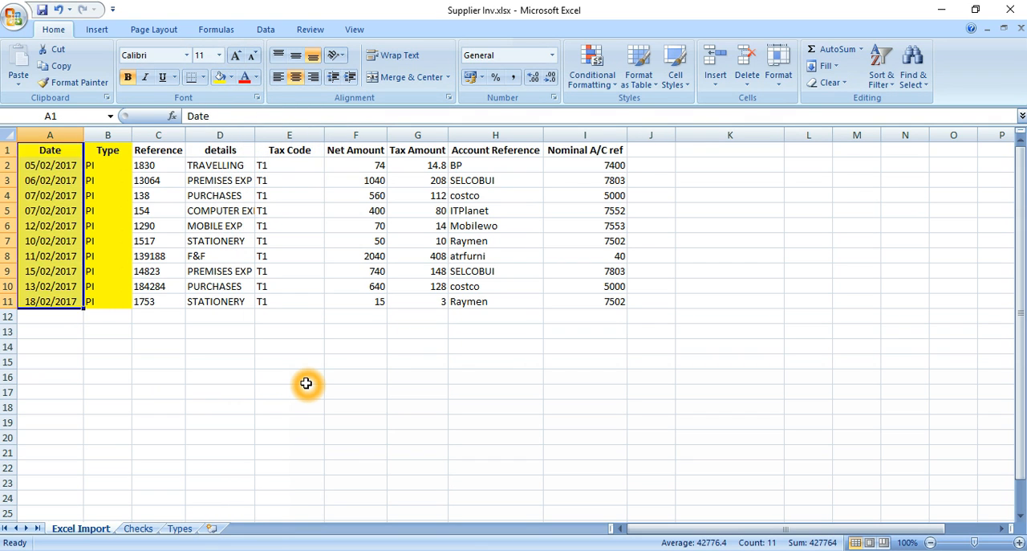
Apply the same yellow fill to the Tax Code through Nominal A/C ref columns, cells E1 to I11.
key("Right")
key("Right")
key("Right")
key("Right")
key("ctrl+shift+Down")
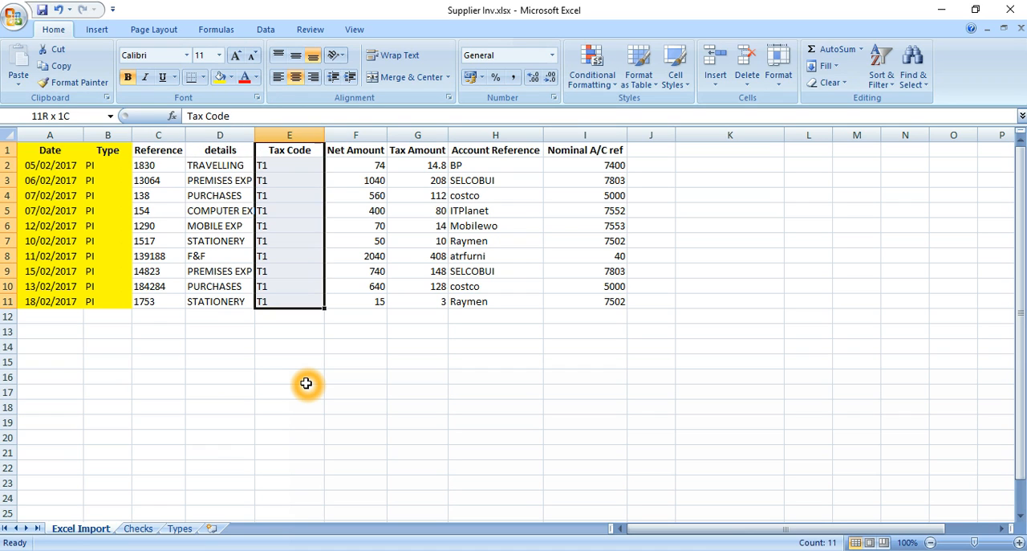
key("shift+Right")
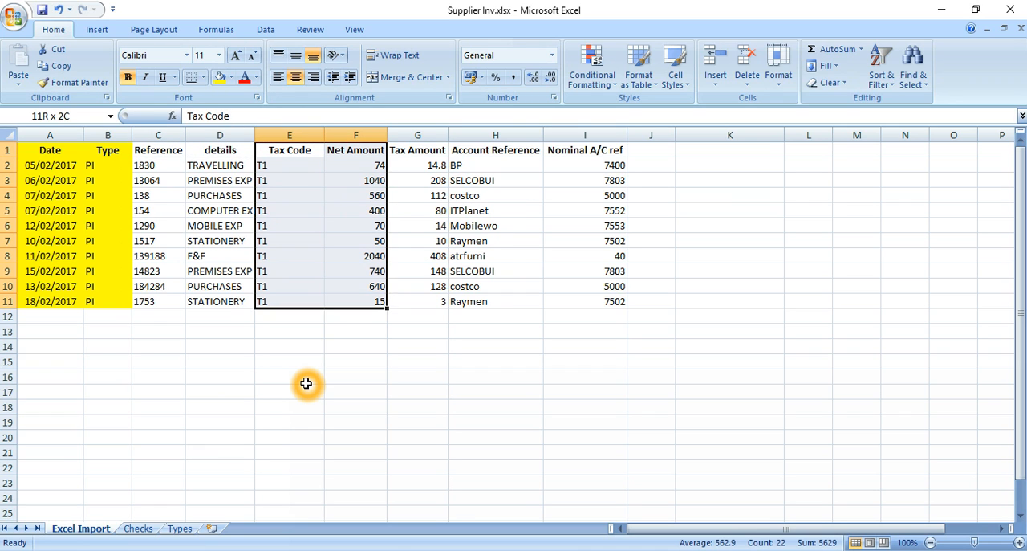
key("shift+Right")
key("shift+Right")
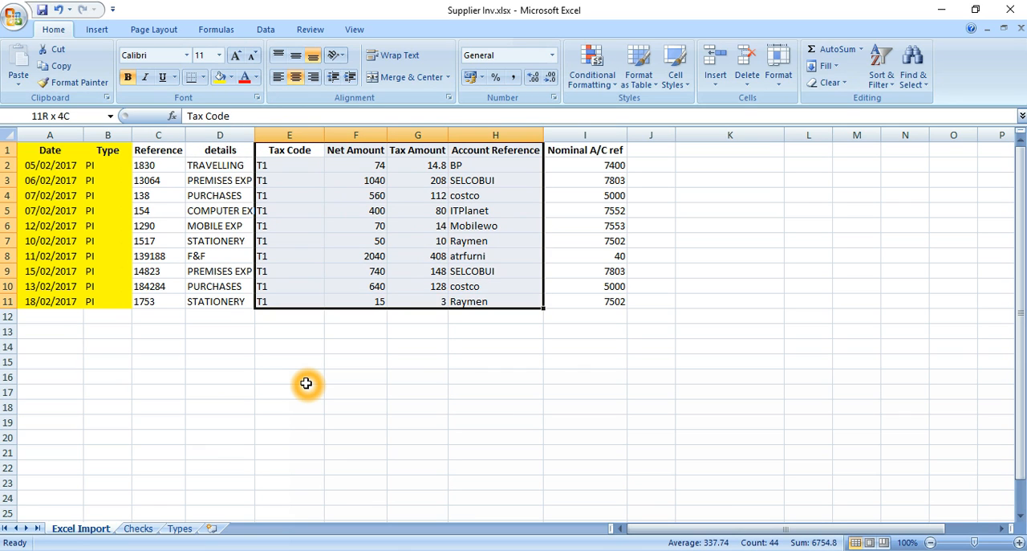
key("shift+Right")
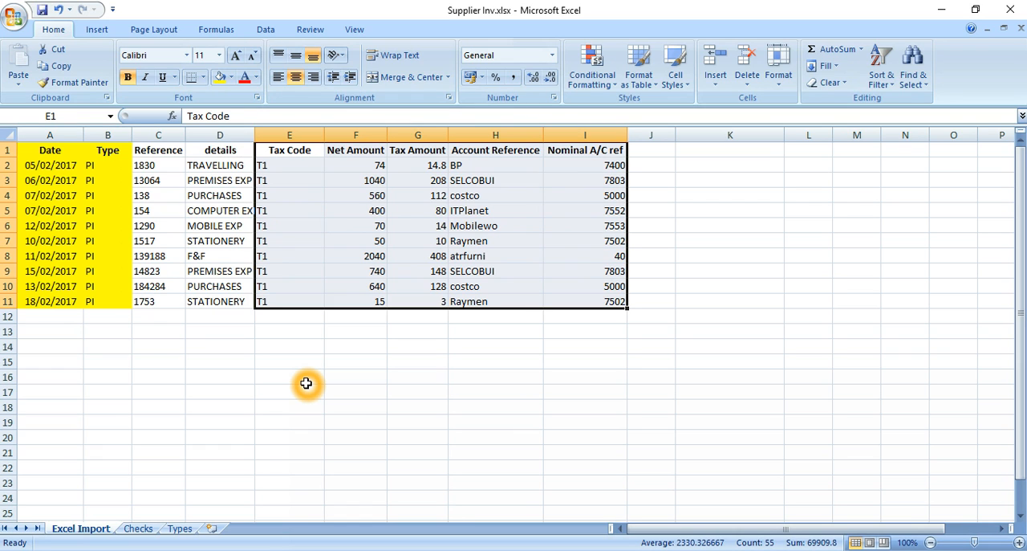
key("F4")
key("Left")
key("Right")
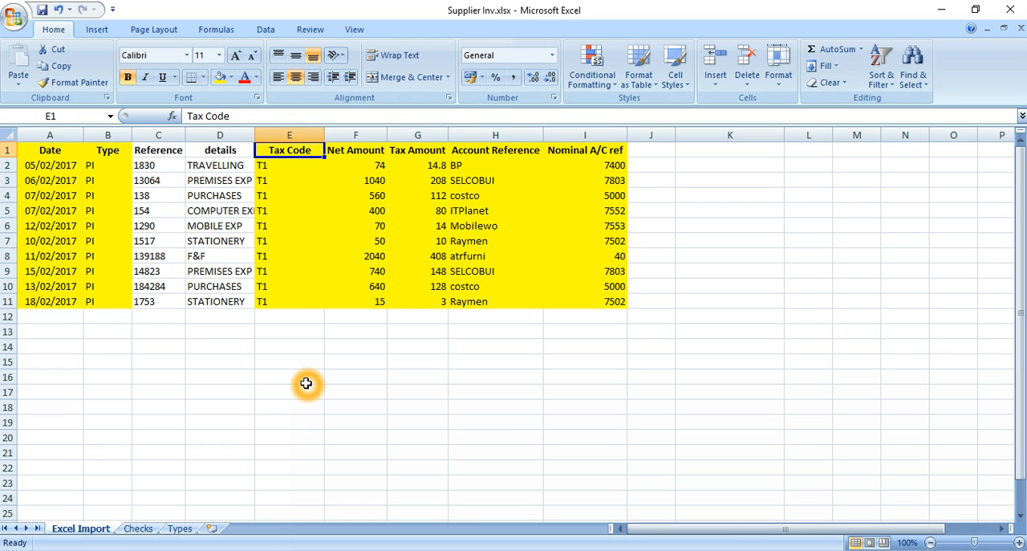
Review the highlighted columns from Tax Code to Nominal A/C ref in row 1 and the row 2 values beneath them.
key("Right")
key("Right")
key("Right")
key("Right")
key("Right")
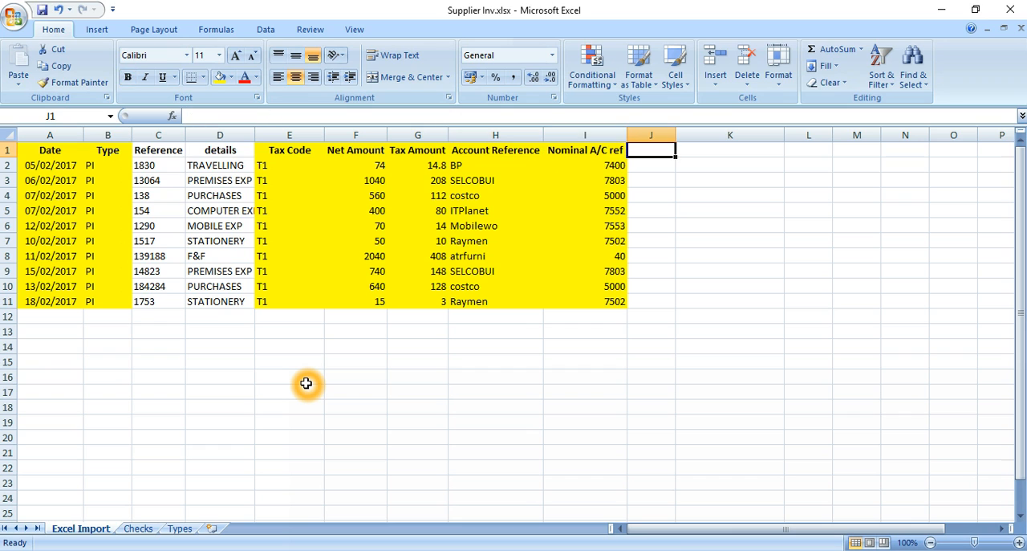
key("Down")
key("Left")
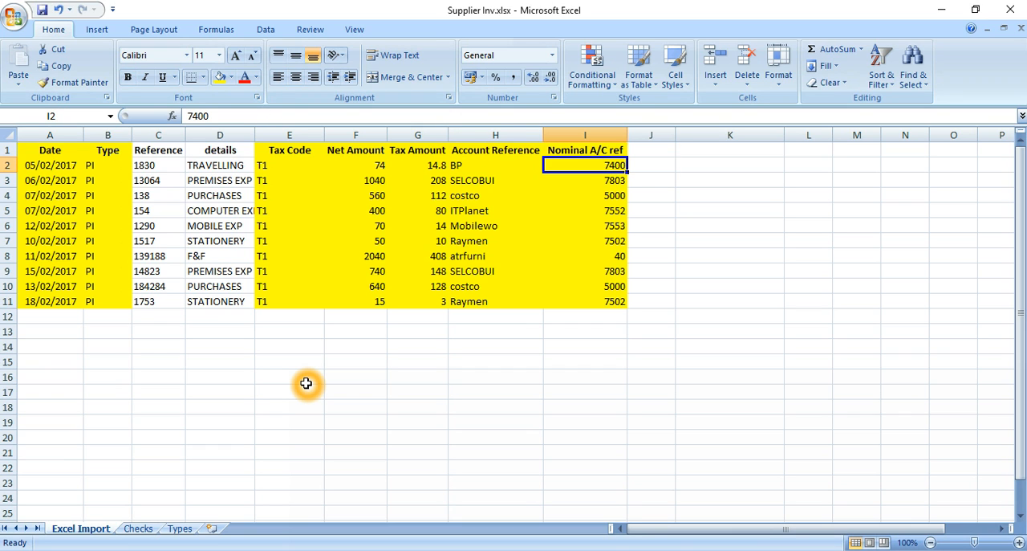
key("Left")
key("Left")
key("Left")
key("Left")
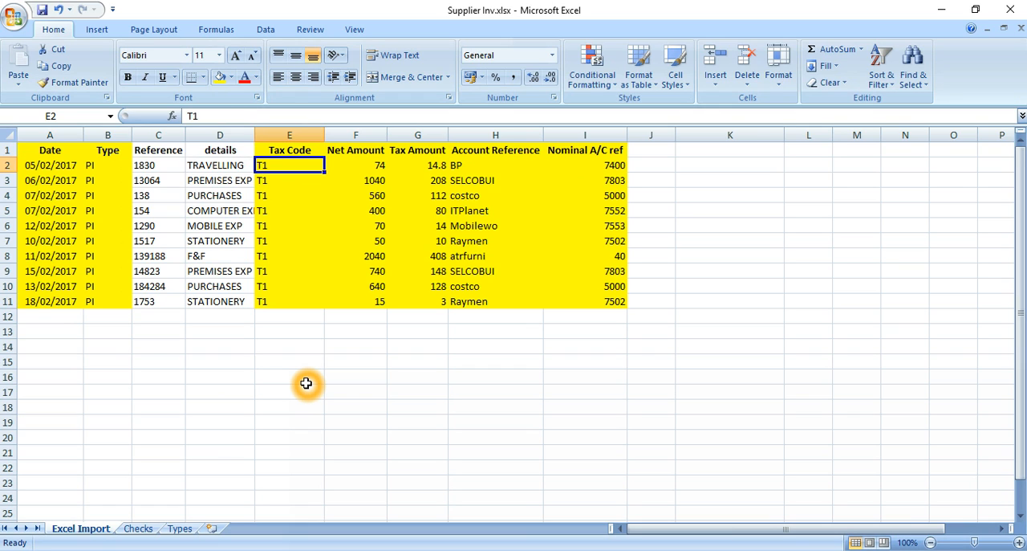
Examine the costco account reference in H4 and the highlighted headings between Tax Code and Account Reference.
key("Up")
key("Left")
key("Right")
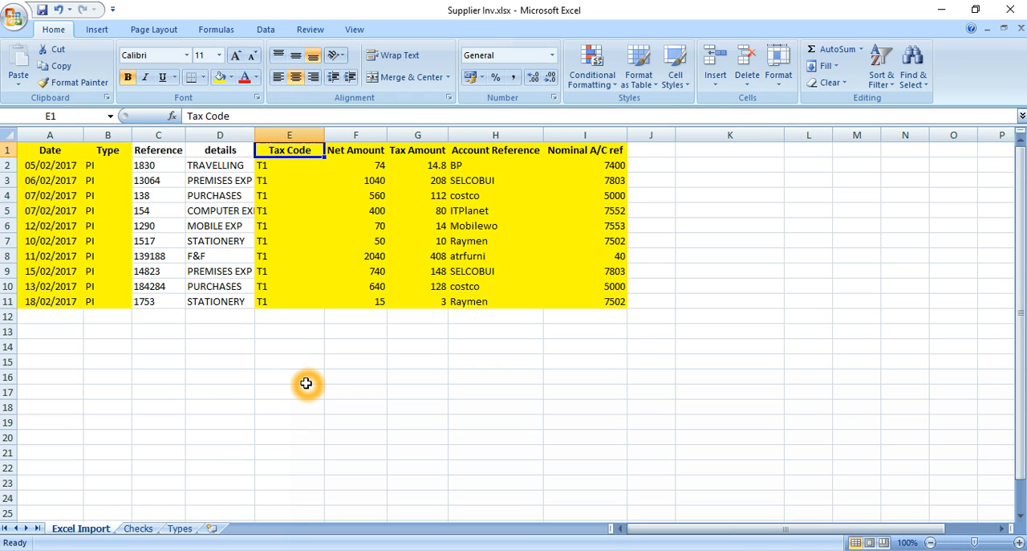
key("Right")
key("Right")
key("Right")
key("Right")
key("Right")
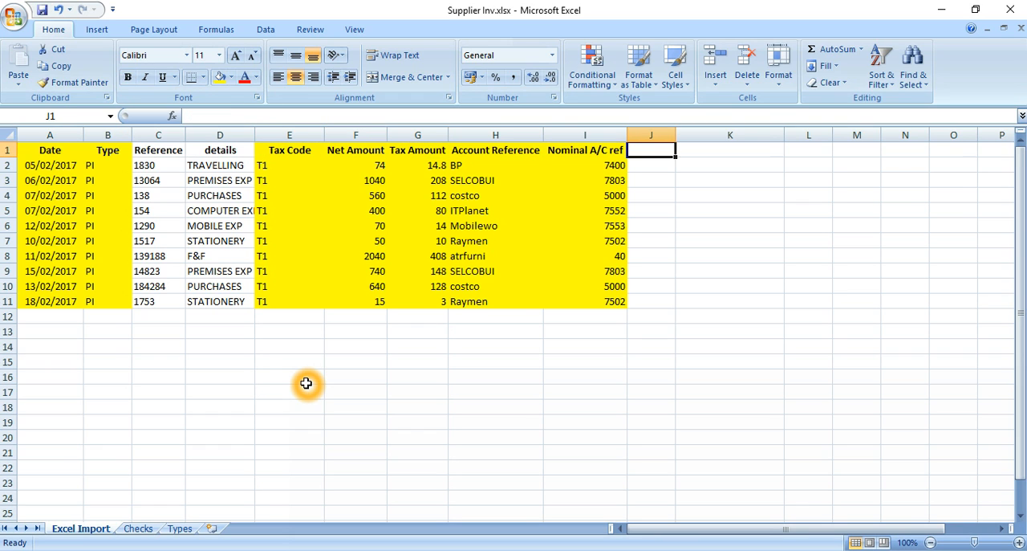
key("Down")
key("Down")
key("Down")
key("Left")
key("Left")
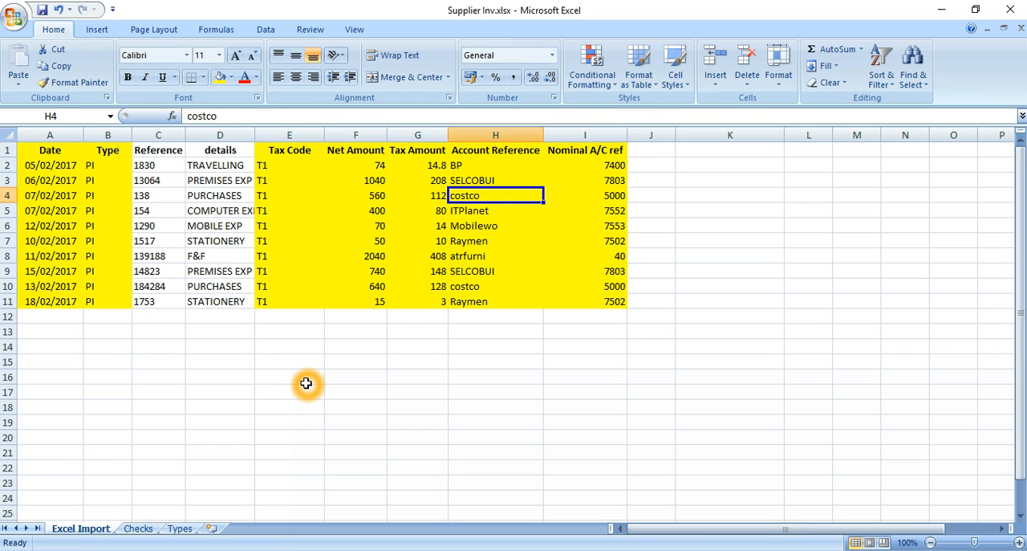
key("Up")
key("Up")
key("Up")
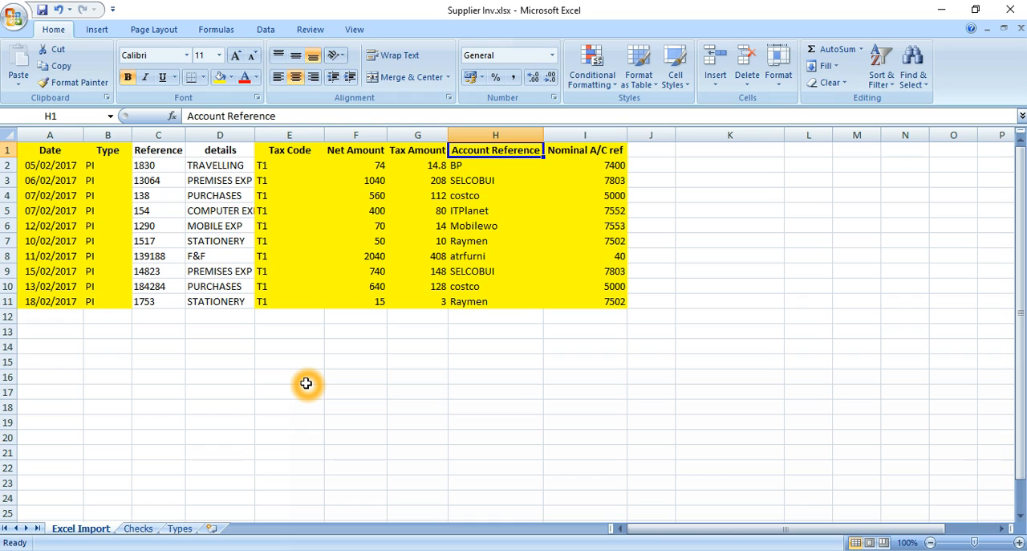
key("Left")
key("Left")
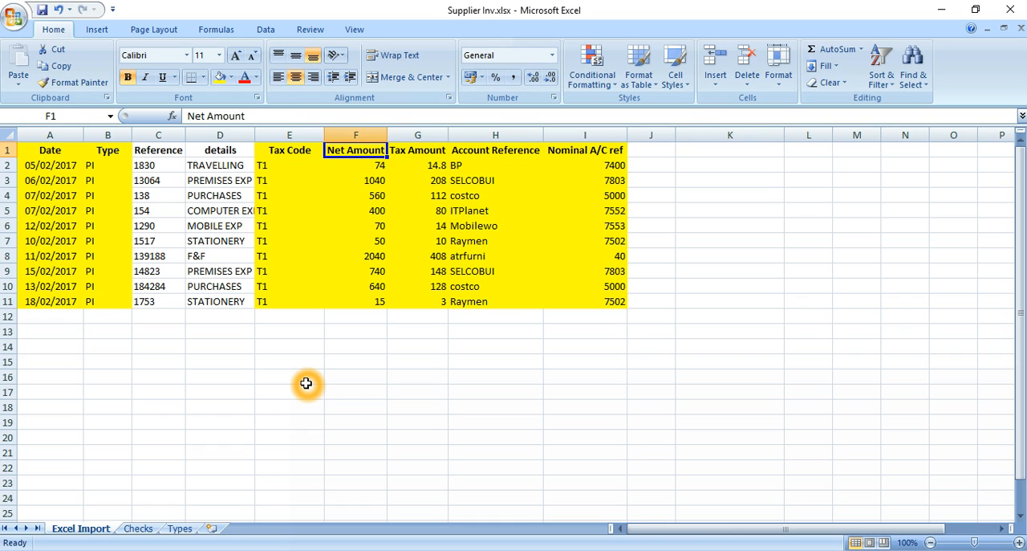
key("Left")
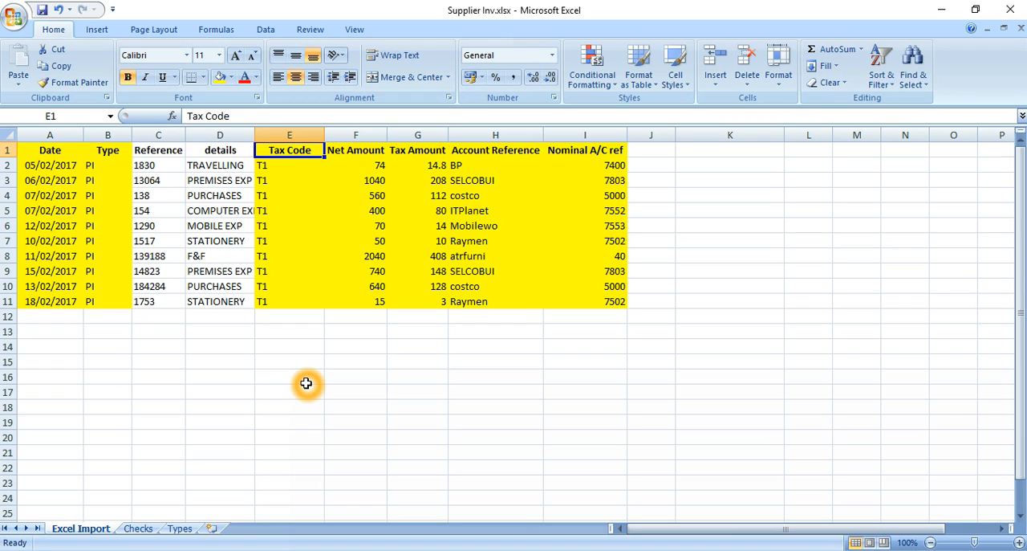
Enter the note "WE CAN POST SUPPLIER INV" in cell K3, beside the invoice table.
key("Right")
key("Right")
key("Right")
key("Right")
key("Right")
key("Right")
key("Down")
key("Down")
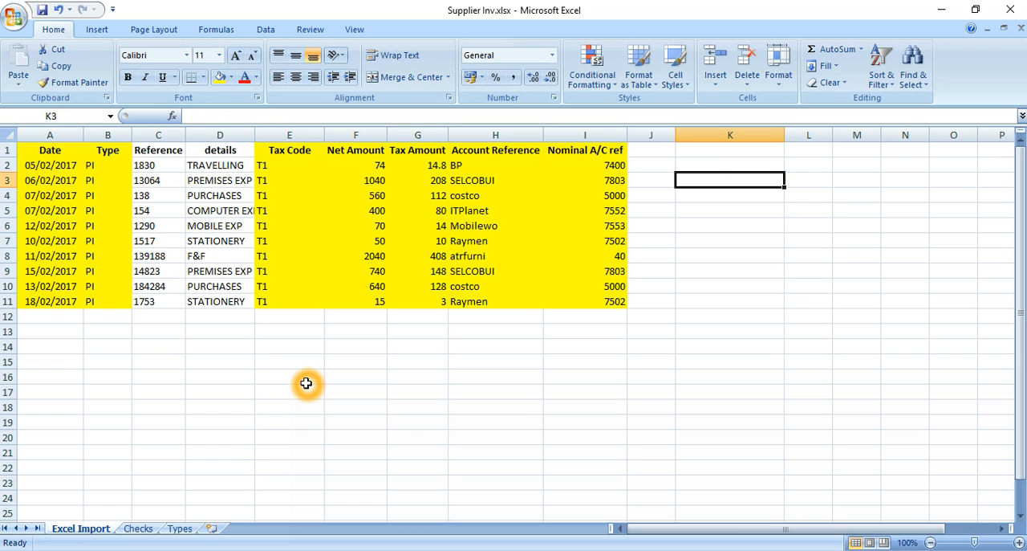
type("WE CAN ")
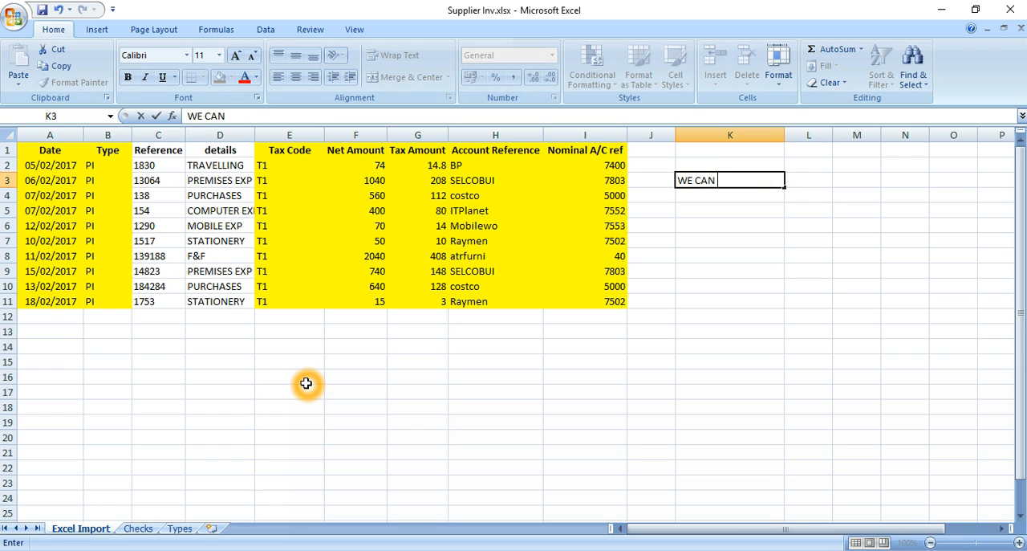
type("POST SUP")
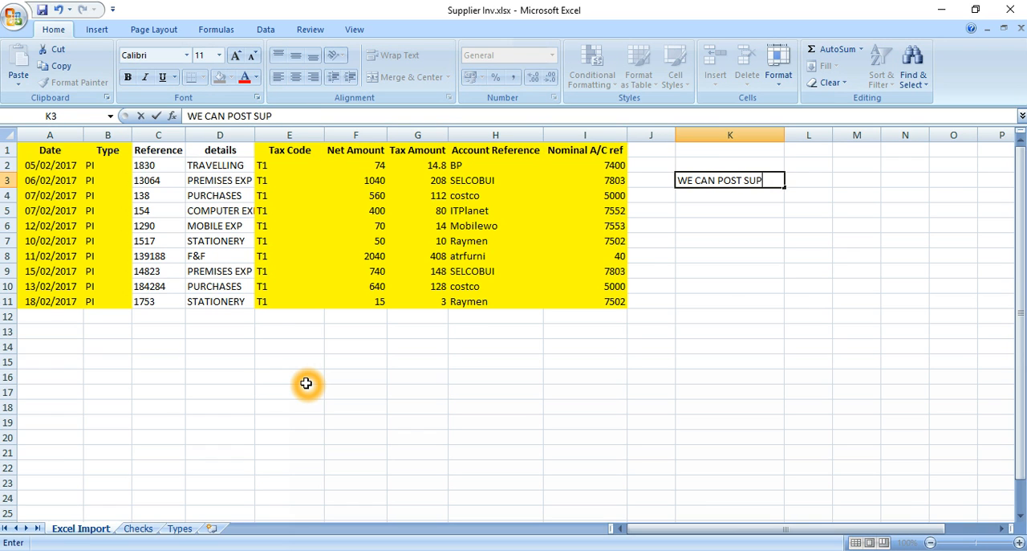
type("PLIER INV")
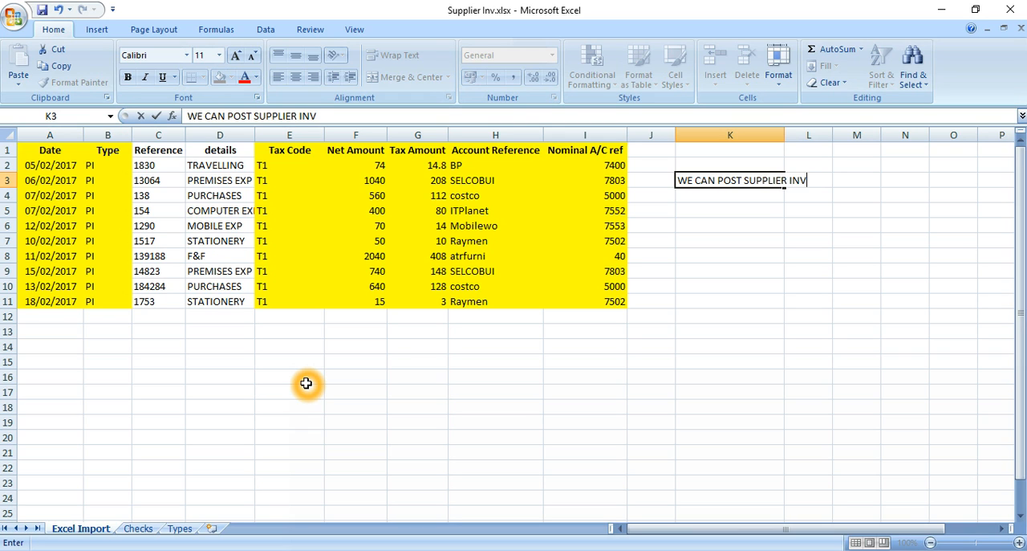
key("Return")
Enter the note "RECORD THE SUPPLIER PAYMENTS" in cell K5 and leave that cell selected.
key("Down")
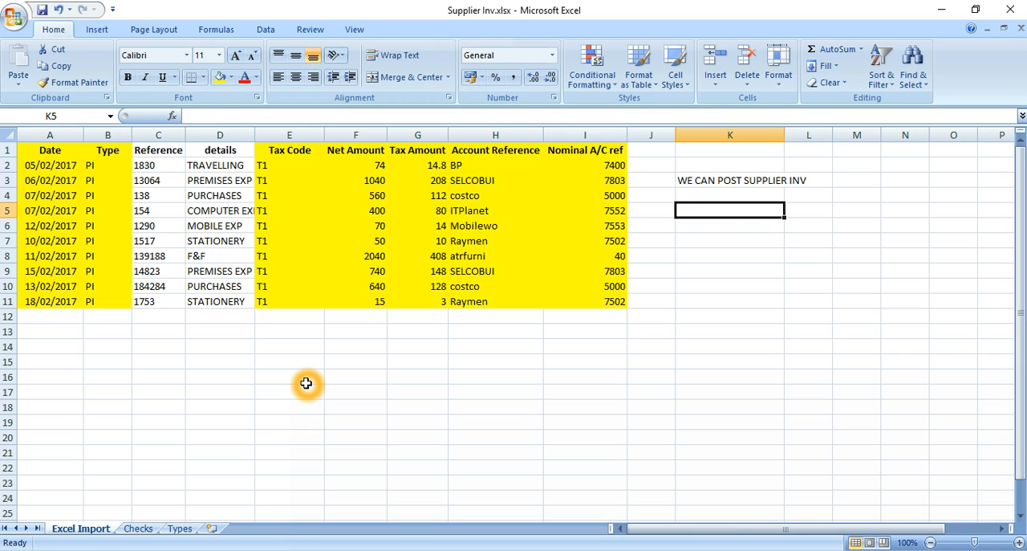
type("RECORD THE")
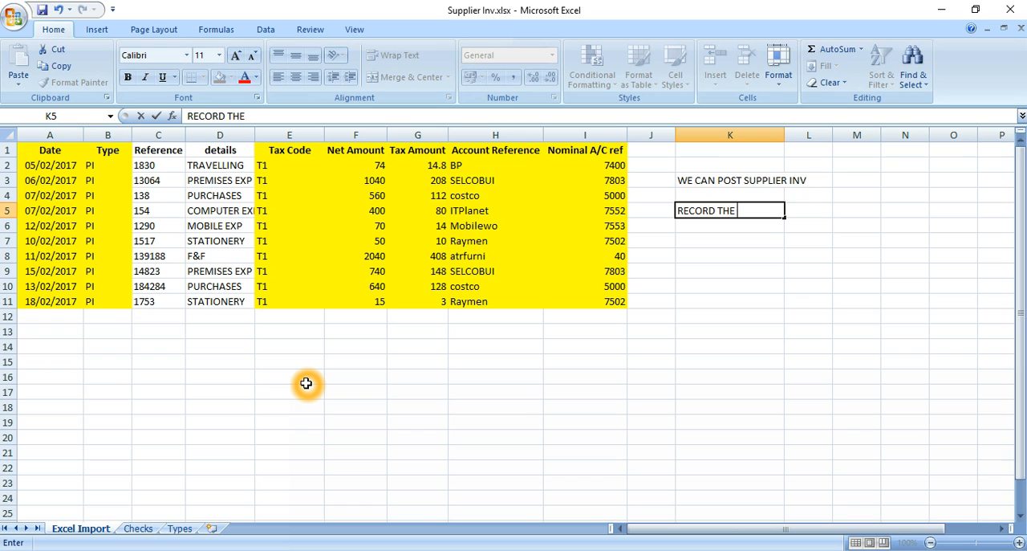
type(" SUPPLIER ")
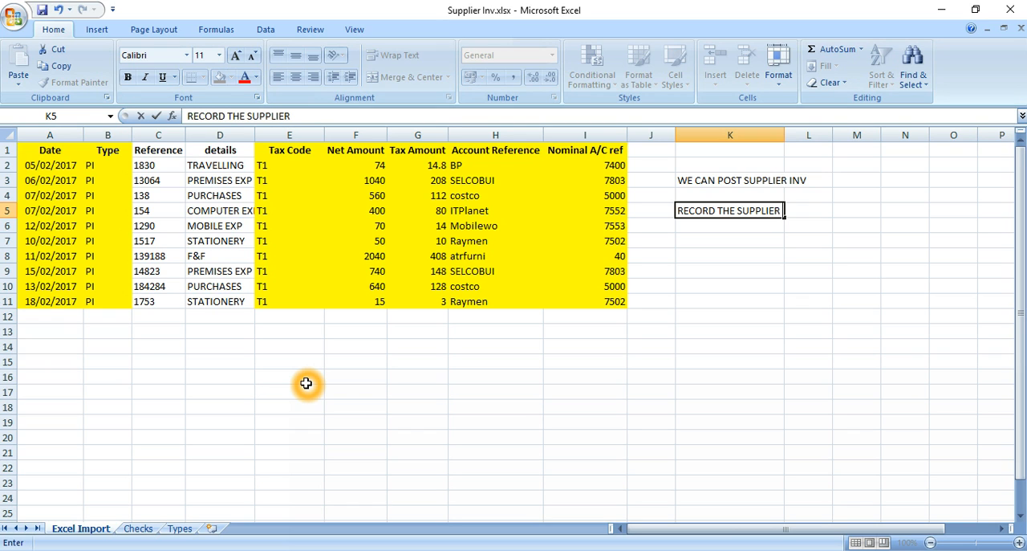
type("PAYMENTS")
key("Return")
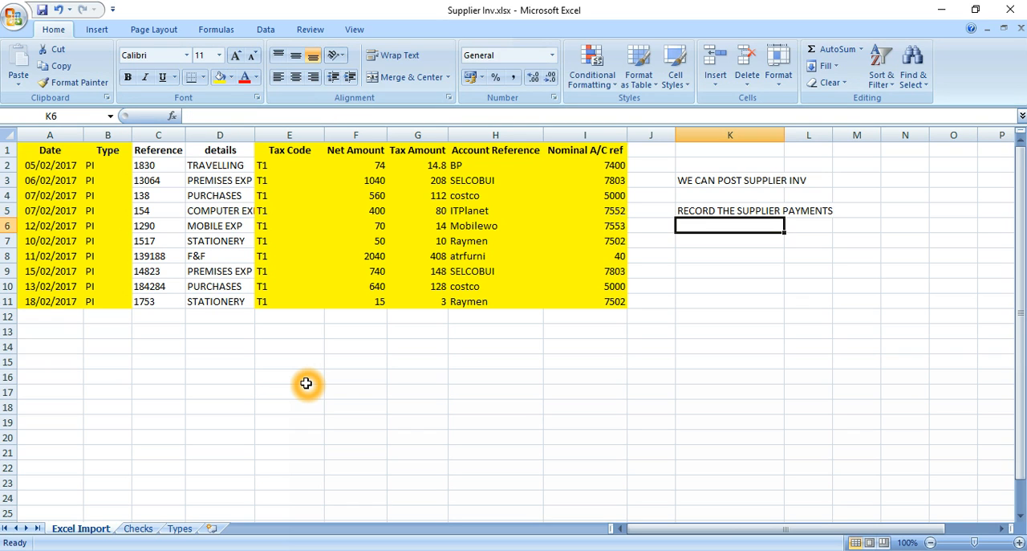
key("Up")
key("Up")
key("Up")
key("Down")
key("Down")
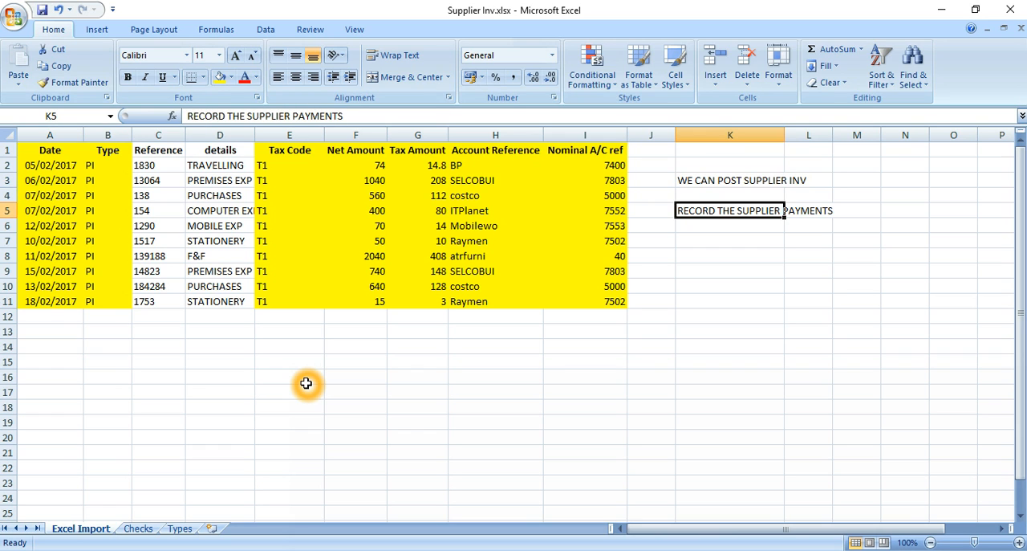
Move the note "RECORD THE SUPPLIER PAYMENTS" from K5 to cell K16.
key("ctrl+c")
key("Down")
key("Down")
key("Down")
key("Down")
key("Down")
key("Down")
key("Down")
key("Down")
key("Down")
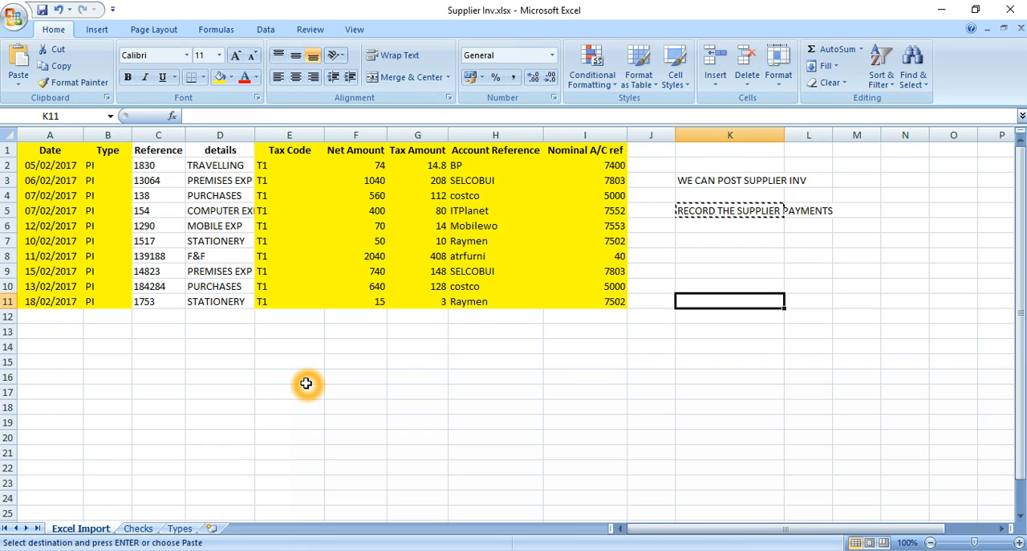
key("Down")
key("Down")
key("ctrl+v")
key("ctrl+Up")
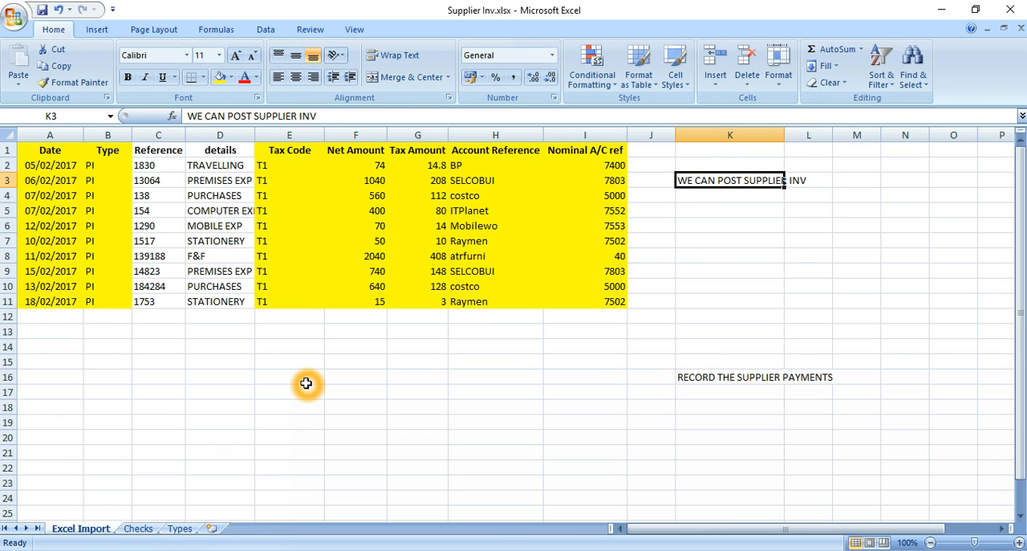
Duplicate the whole invoice table A1:I11, headings included, below the original starting at cell A14.
key("Left")
key("Left")
key("Right")
key("Right")
key("Left")
key("Left")
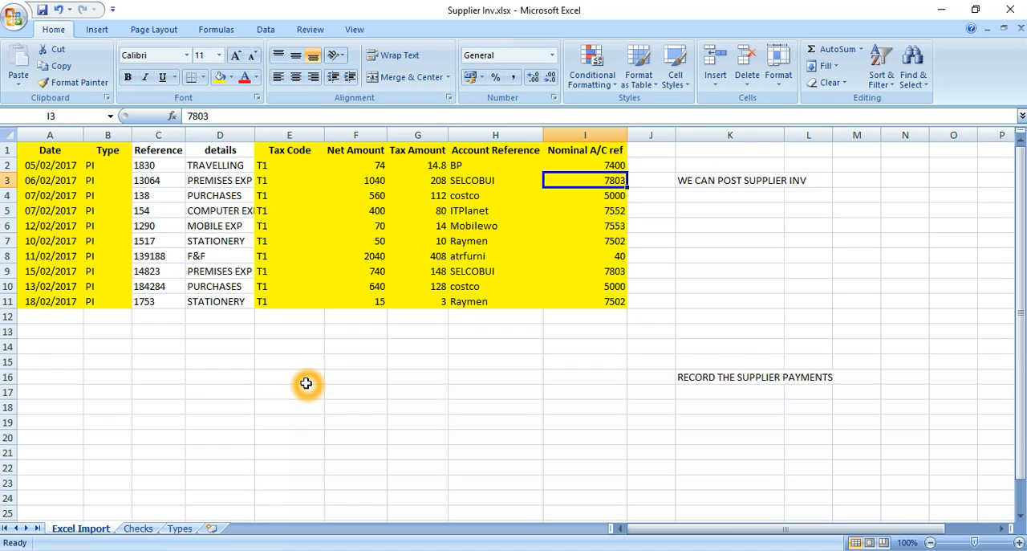
key("ctrl+Up")
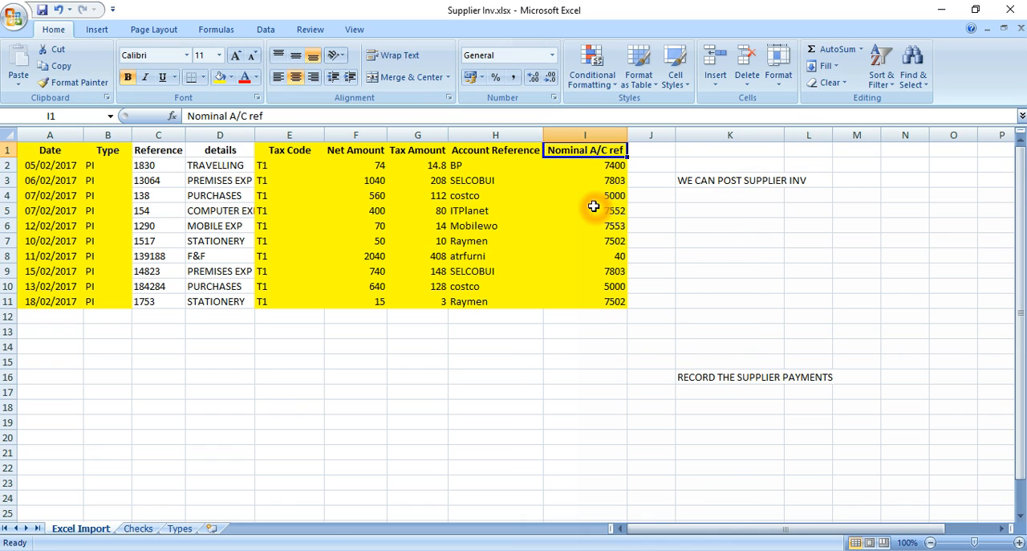
key("ctrl+Left")
key("ctrl+shift+Right")
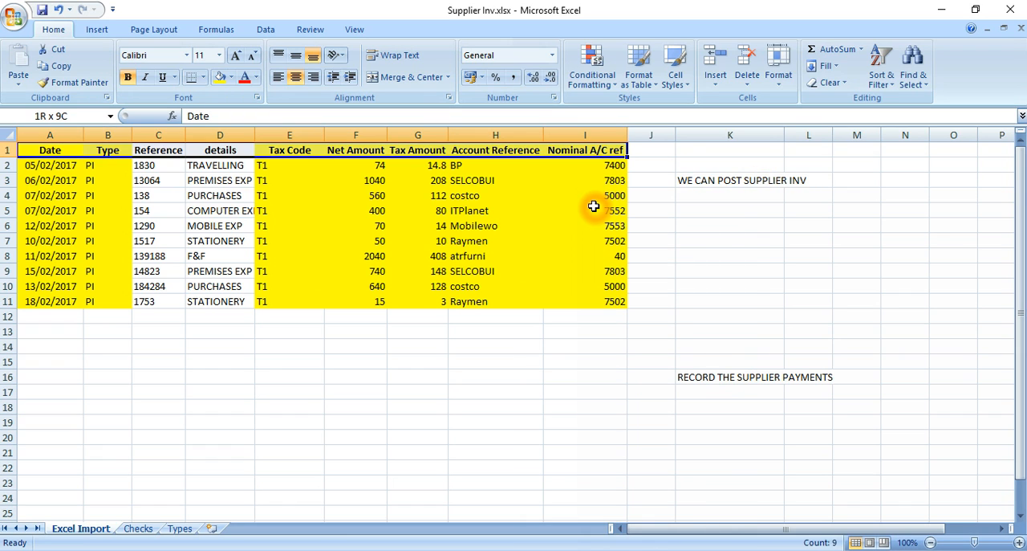
key("ctrl+shift+Down")
key("ctrl+c")
key("Down")
key("Down")
key("Down")
key("Down")
key("Down")
key("Down")
key("Down")
key("Down")
key("Down")
key("Down")
key("Down")
key("Down")
key("Down")
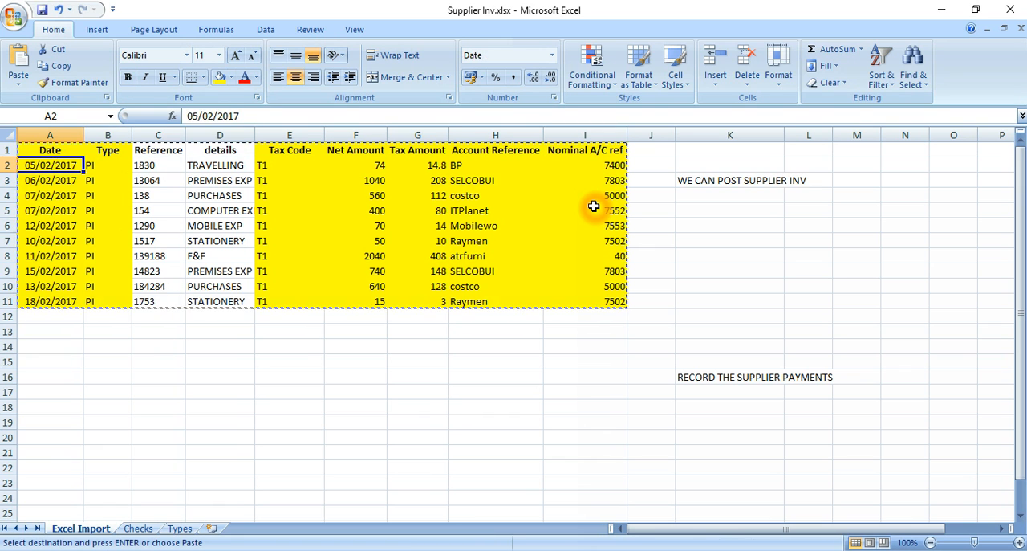
key("Return")
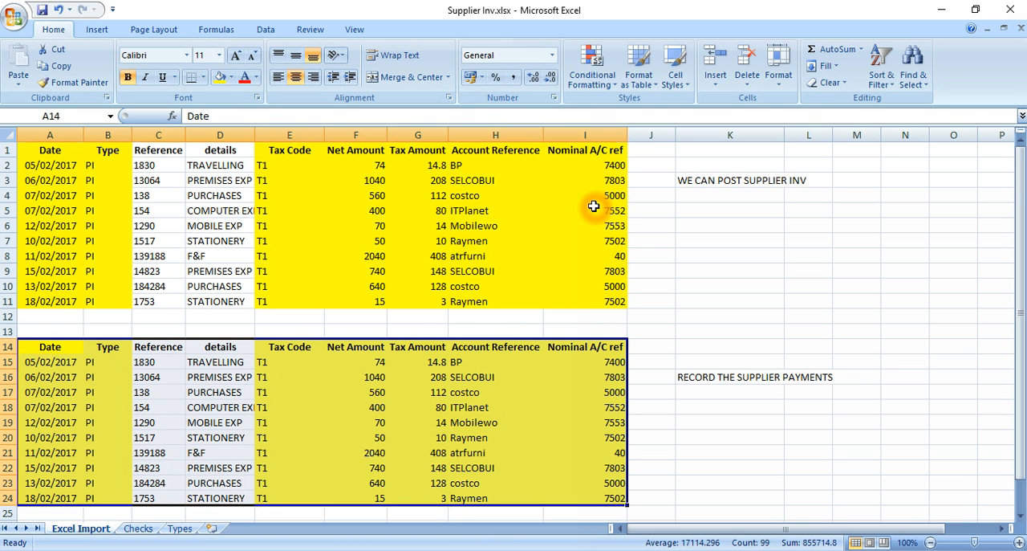
Change the Type in B15, the first row of the duplicated table, to PA.
key("Right")
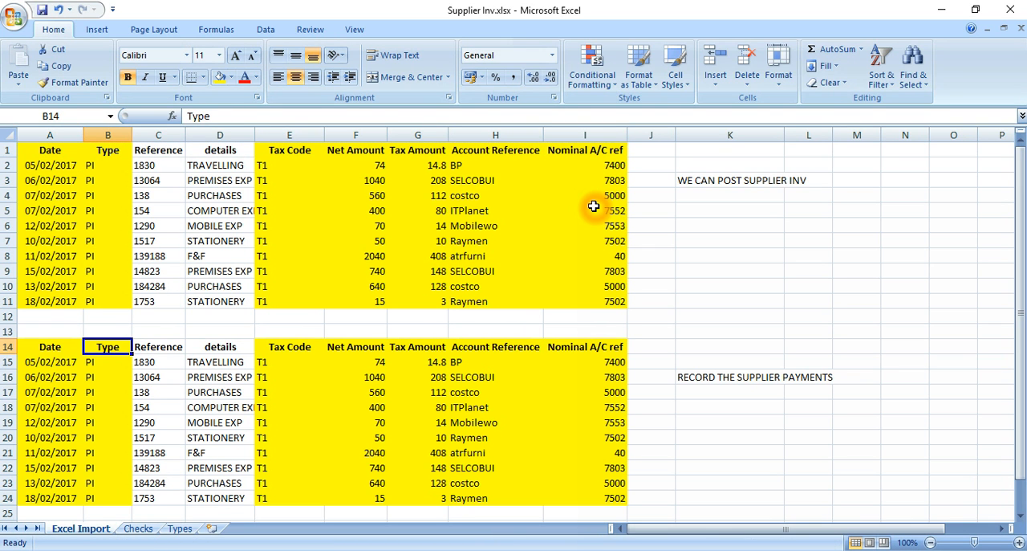
key("Down")
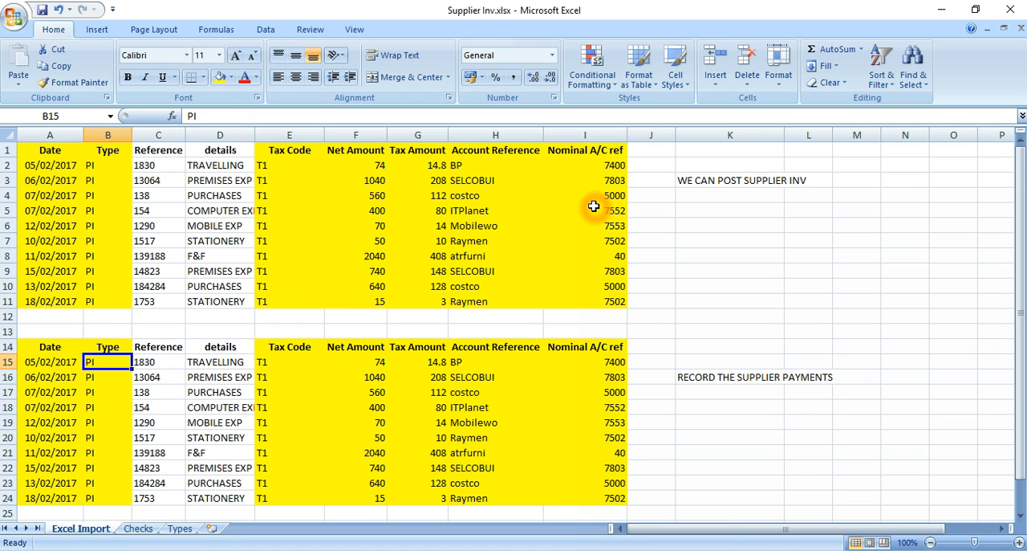
type("PA")
key("Return")
key("Up")
Copy the PA type from B15 down to the remaining rows B16:B24.
key("ctrl+c")
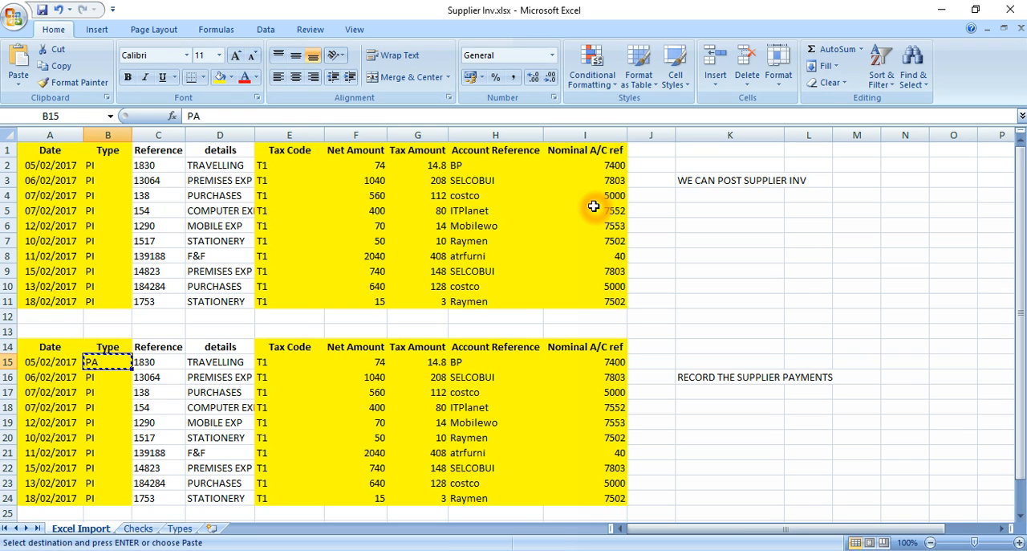
key("Down")
key("shift+Down")
key("shift+Down")
key("shift+Down")
key("shift+Down")
key("shift+Down")
key("shift+Down")
key("shift+Down")
key("shift+Down")
key("Return")
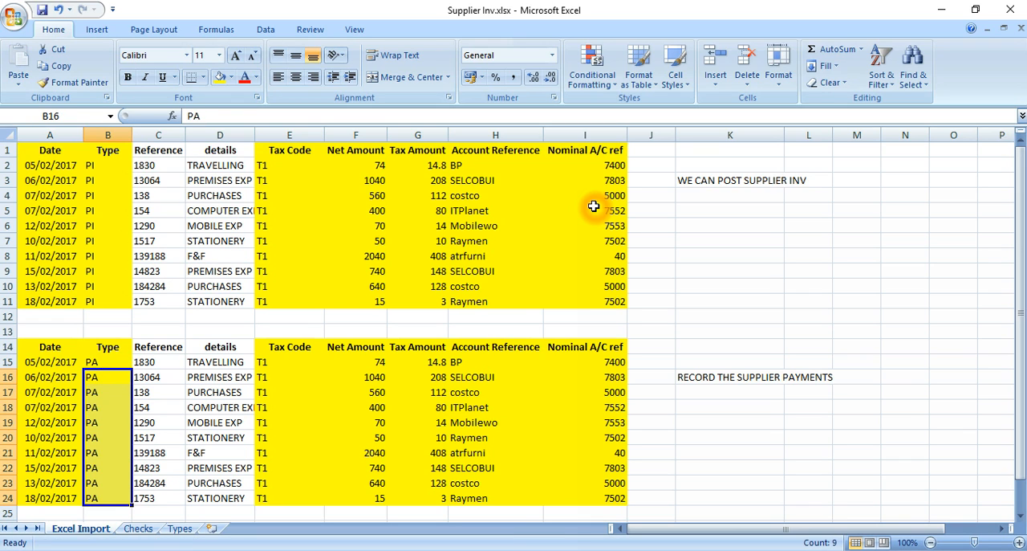
Set the Tax Code in E15, the first row of the duplicated table, to T9.
key("Up")
key("Right")
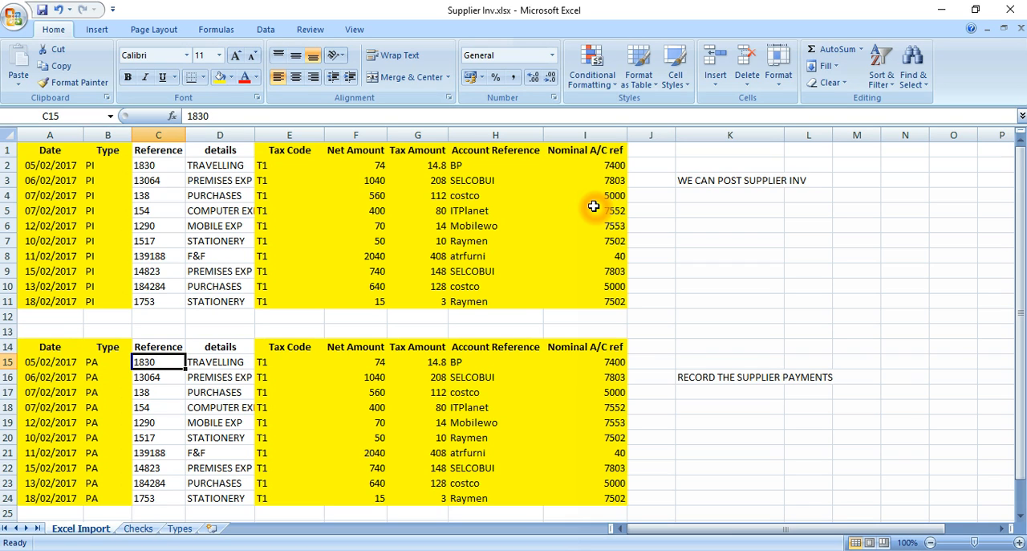
key("Right")
key("Up")
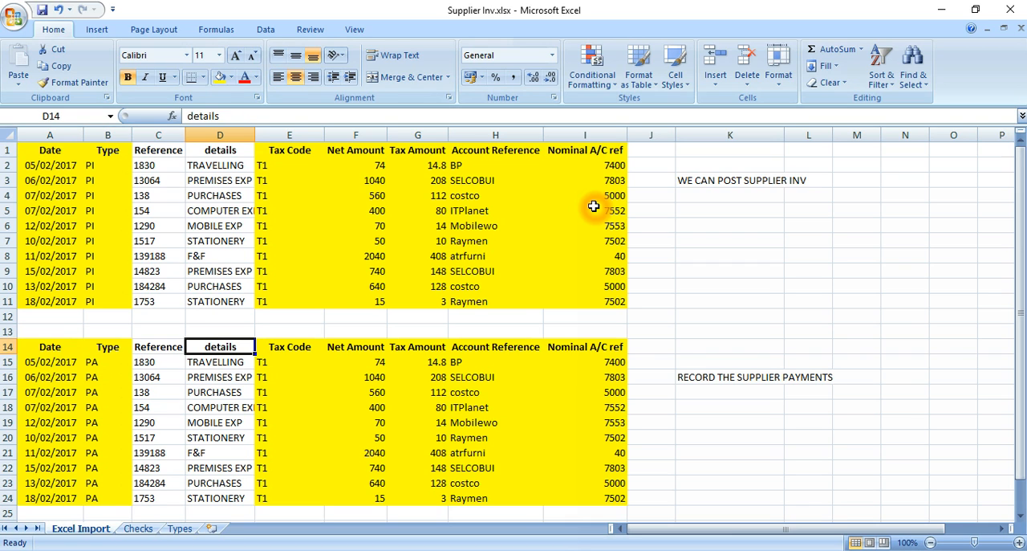
key("Down")
key("Right")
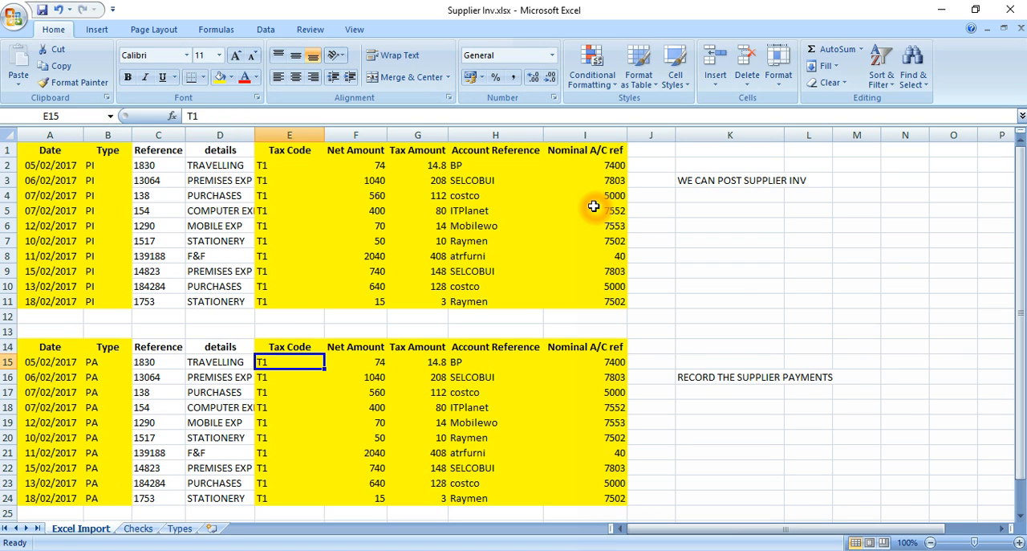
type("TP")
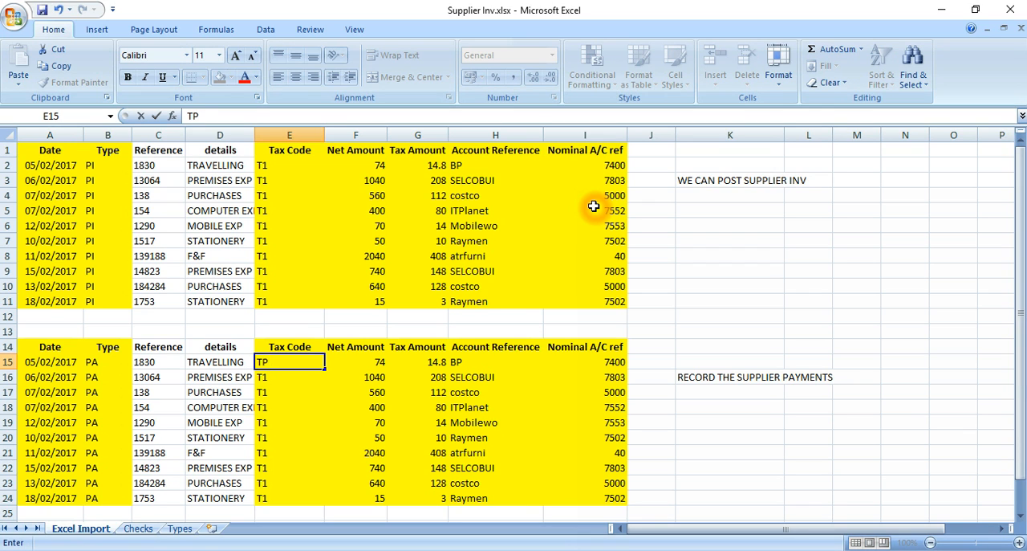
key("BackSpace")
type("9")
key("Return")
Copy the T9 tax code from E15 down to the remaining rows E16:E24.
key("Up")
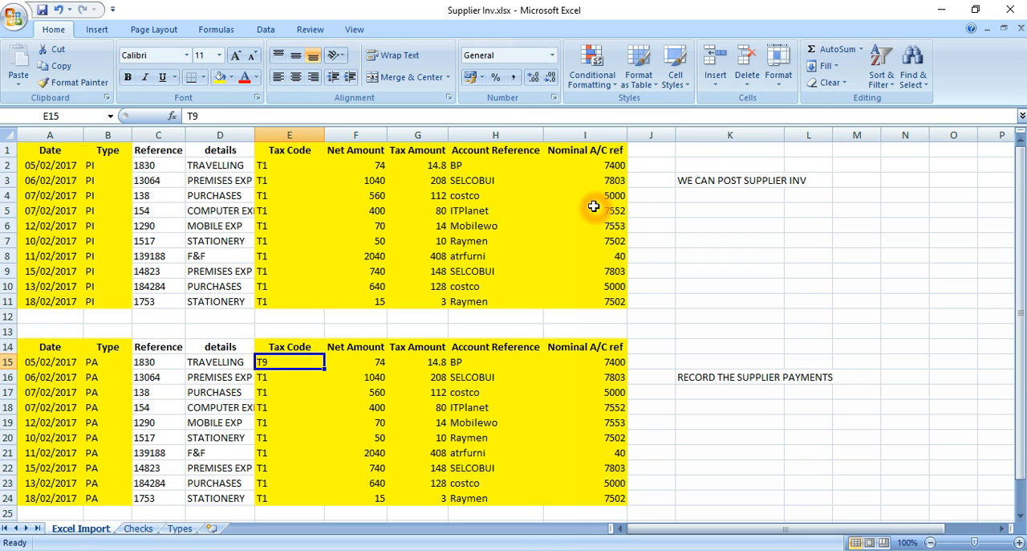
key("ctrl+c")
key("Down")
key("ctrl+shift+Down")
key("Return")
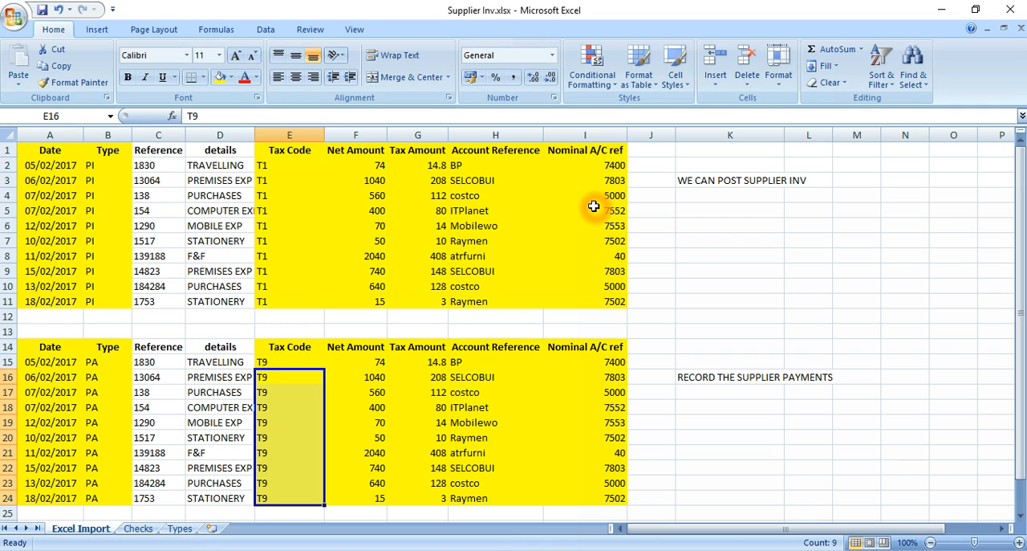
key("Up")
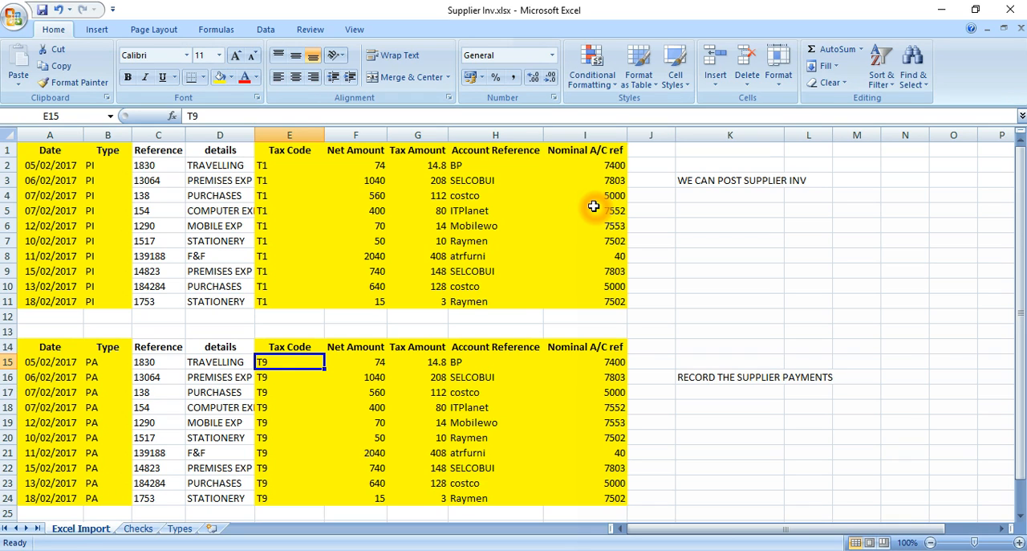
Shift the lower table's Account Reference and Nominal A/C ref columns, H14:I24, one column right to I14:J24.
key("Right")
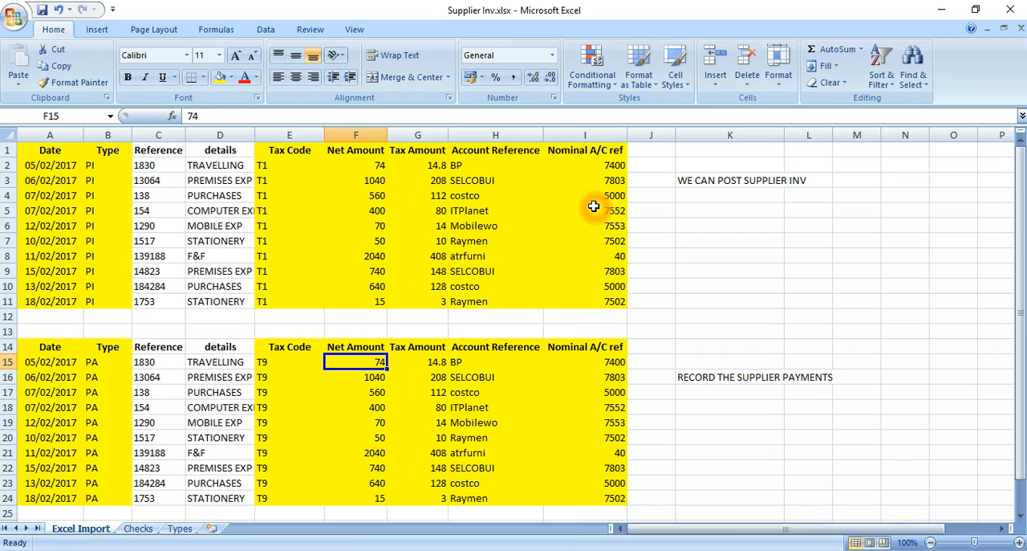
key("Right")
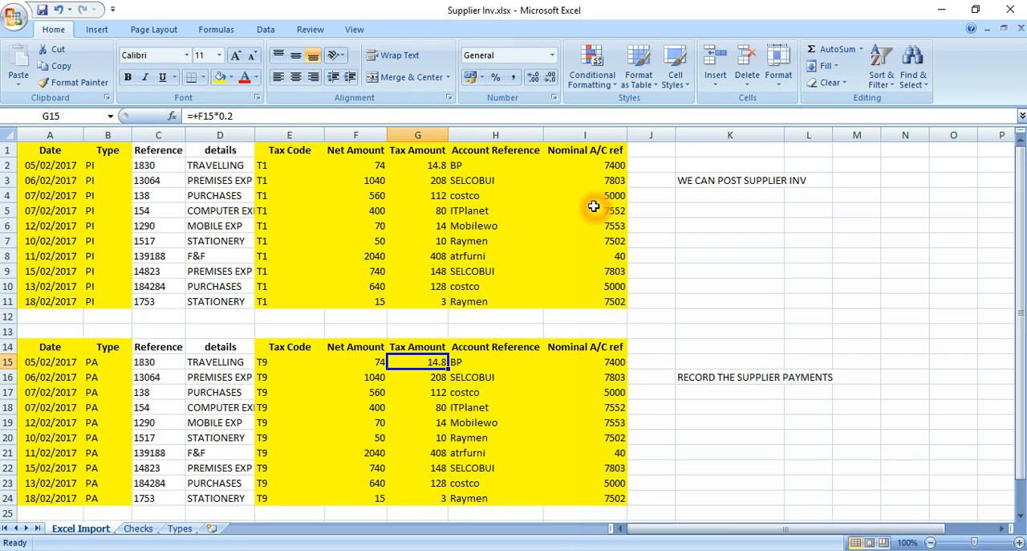
key("Left")
key("Right")
key("Right")
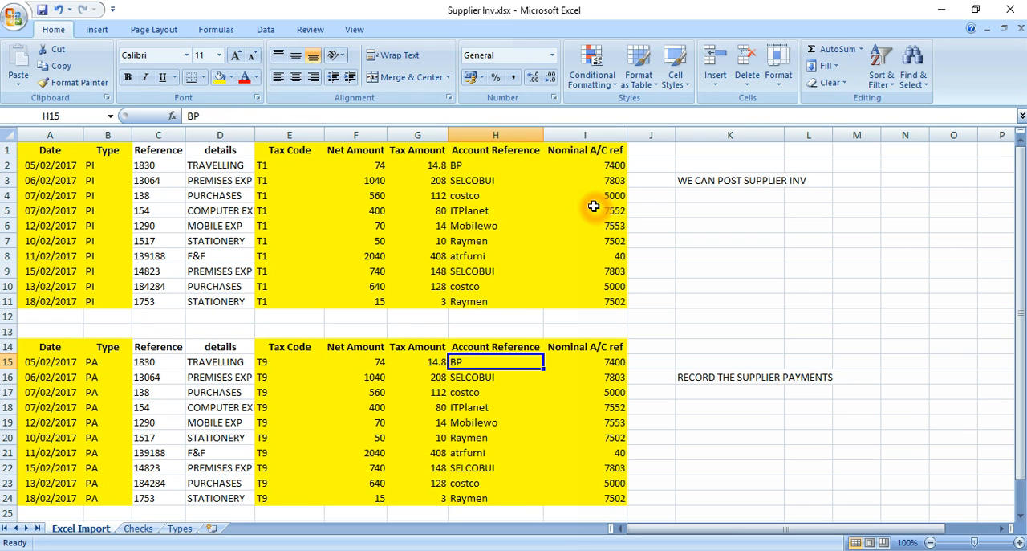
key("Up")
key("ctrl+shift+Down")
key("shift+Right")
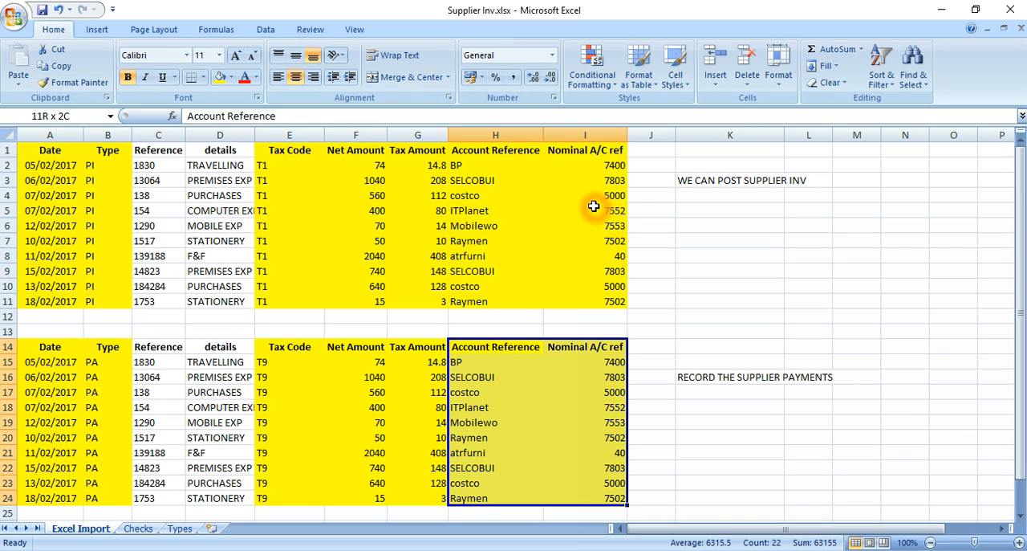
key("ctrl+c")
key("Right")
key("Return")
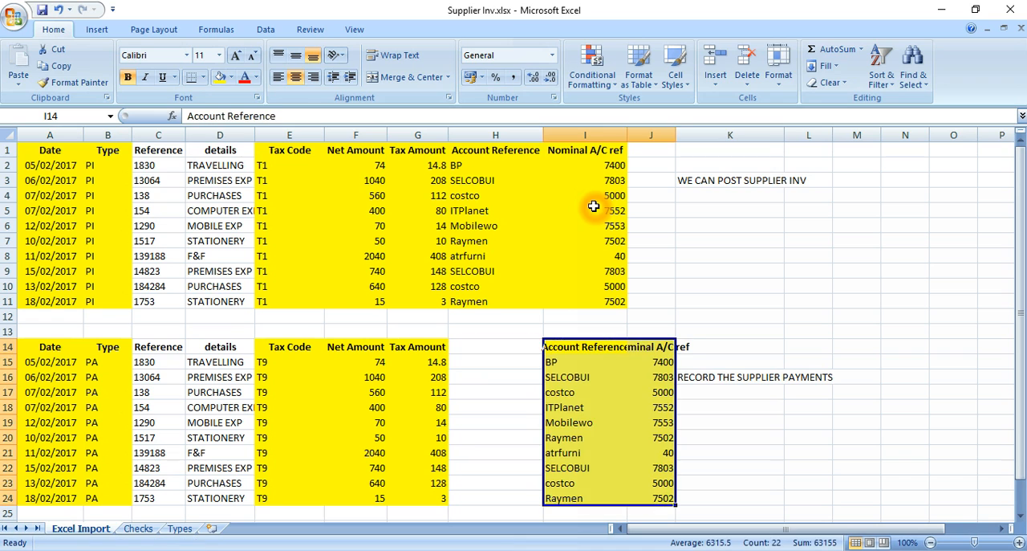
Enter a formula in H15 that adds the net amount in F15 and the tax amount in G15.
key("Left")
key("Left")
key("Down")
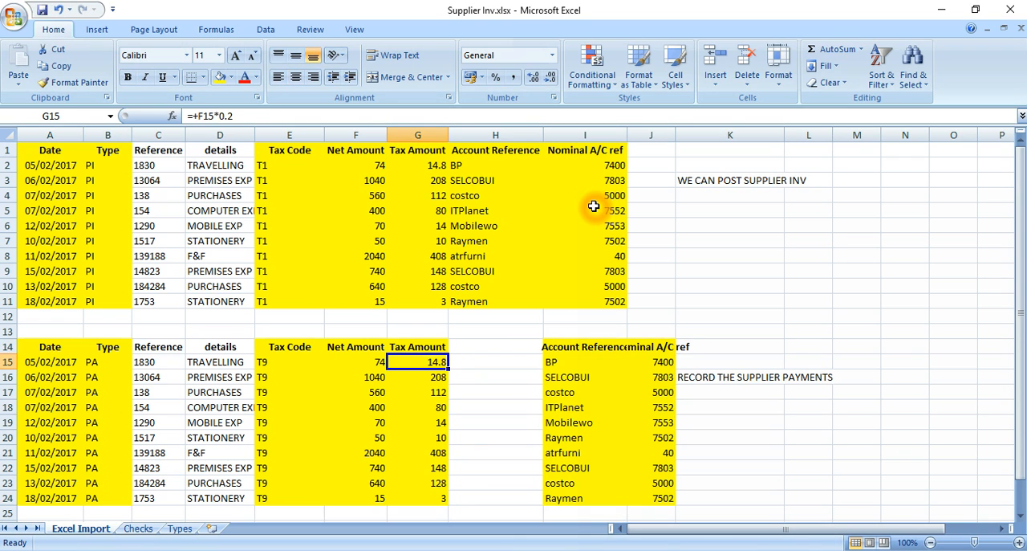
key("Right")
type("+")
key("Left")
key("Left")
type("+")
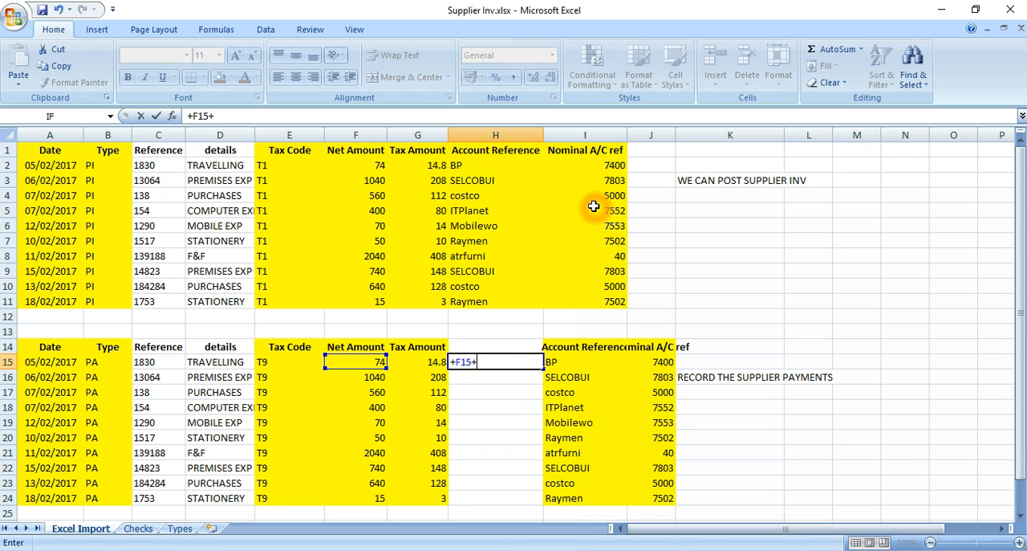
key("Left")
key("Return")
Copy the net-plus-tax formula from H15 down to H16:H24.
key("Up")
key("ctrl+c")
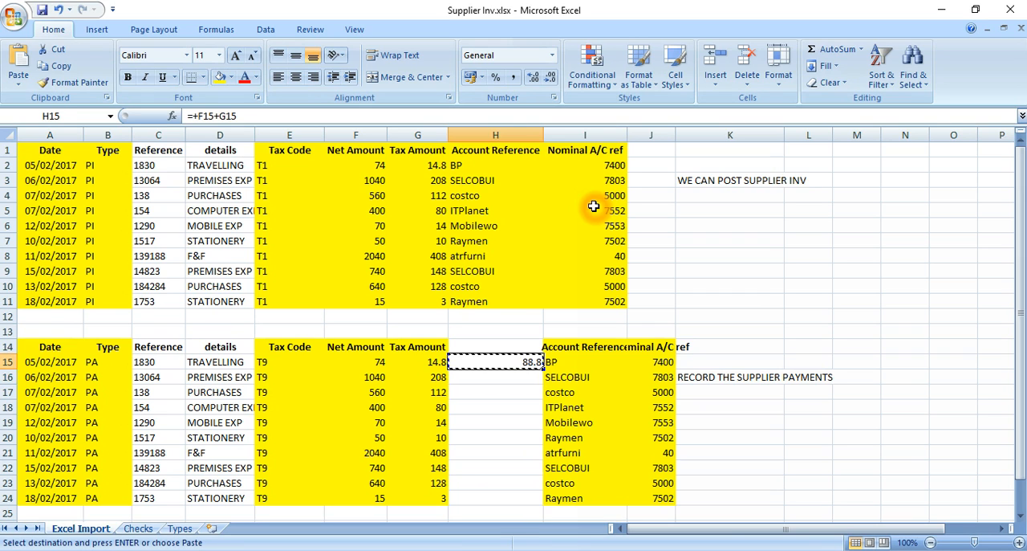
key("Down")
key("shift+Down")
key("shift+Down")
key("shift+Down")
key("shift+Down")
key("shift+Down")
key("shift+Down")
key("shift+Down")
key("shift+Down")
key("Return")
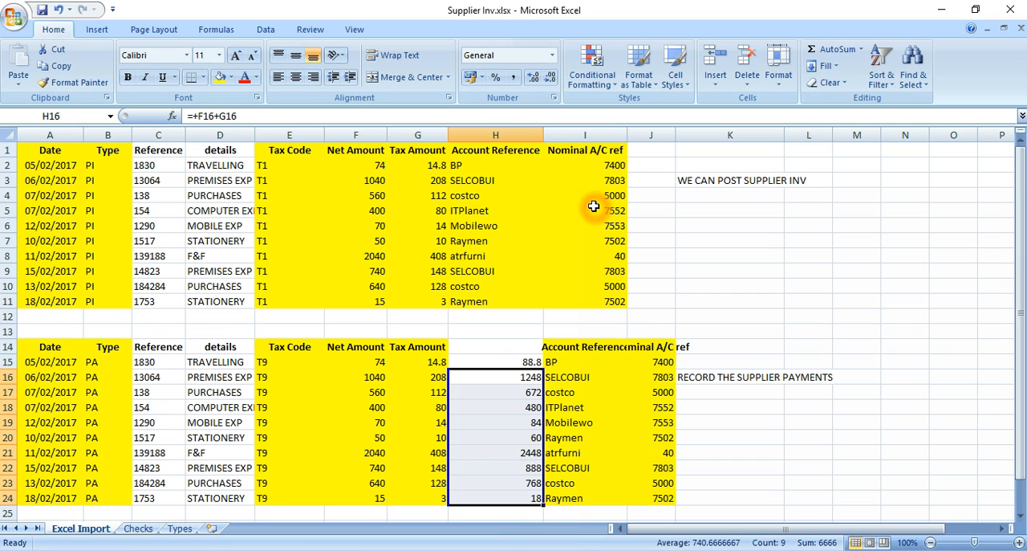
Examine the tax amount in G15 and the gross amount formula beside it in H15.
key("Up")
key("Left")
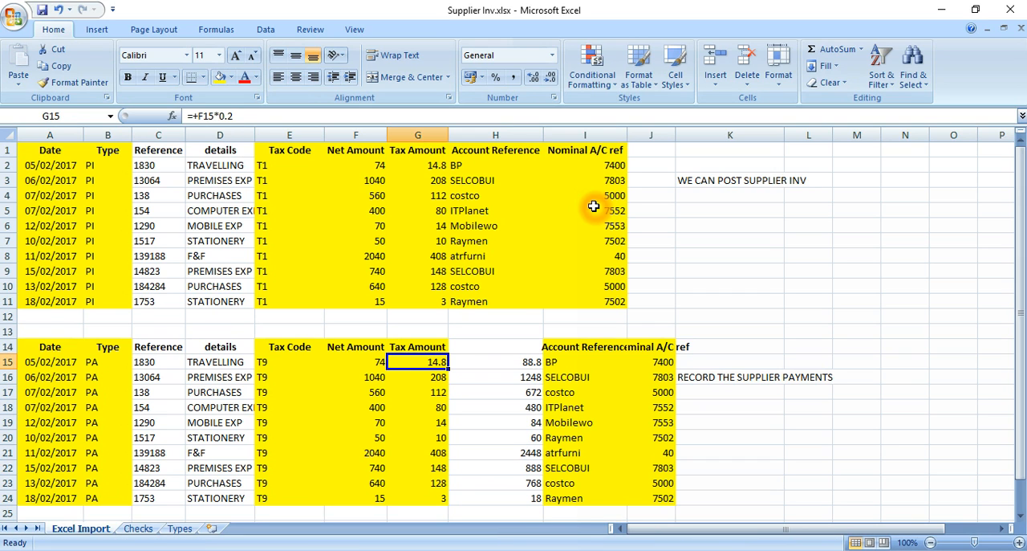
key("Right")
key("Left")
key("Right")
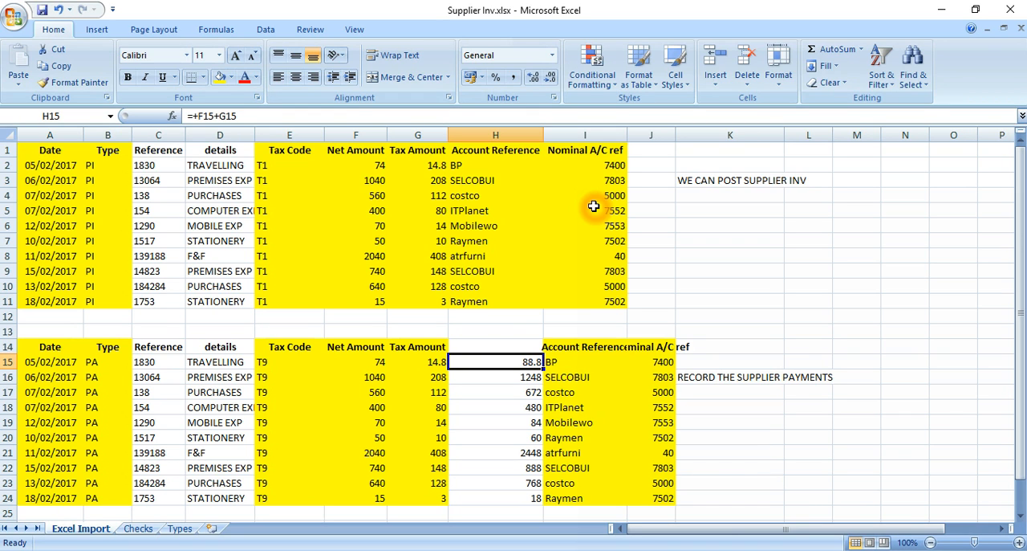
key("Down")
key("Up")
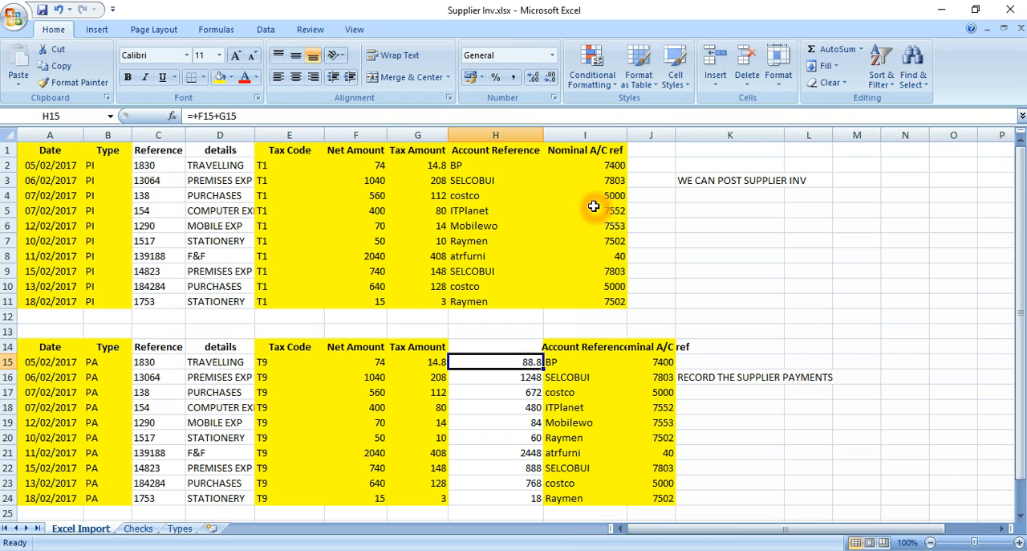
Replace the gross amount formulas in H15:H24 with their values using Paste Special Values.
left_click(533, 364)
left_click(612, 359)
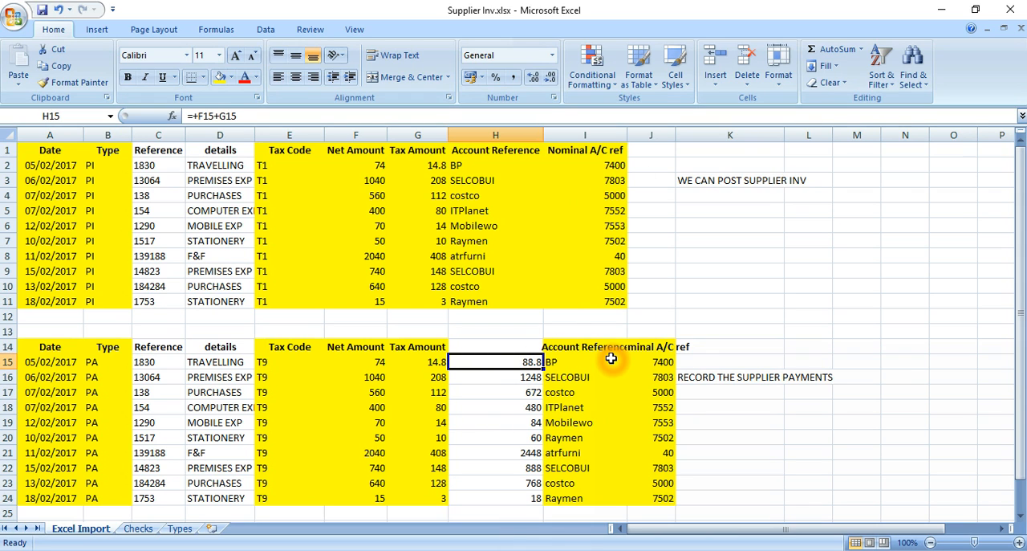
key("ctrl+shift+Down")
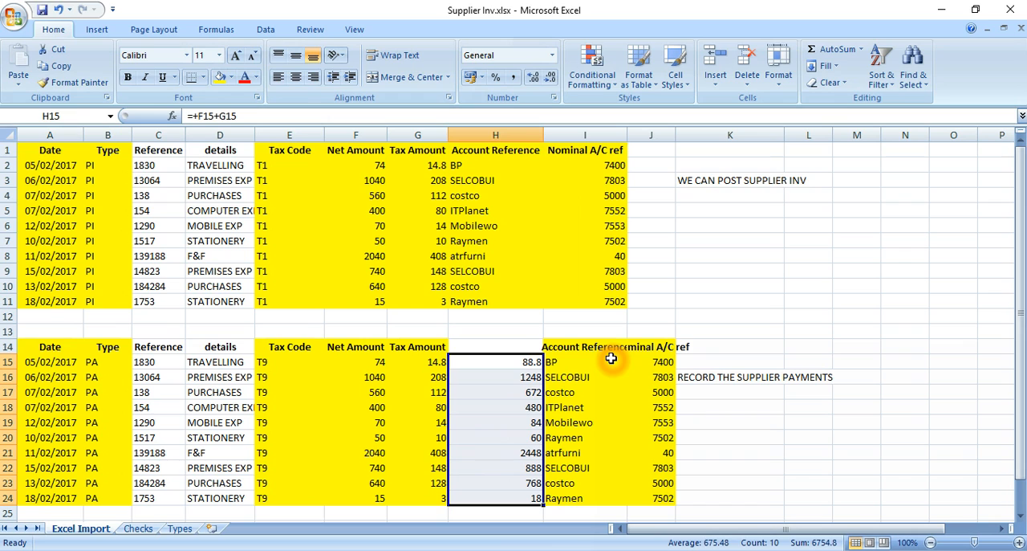
key("ctrl+c")
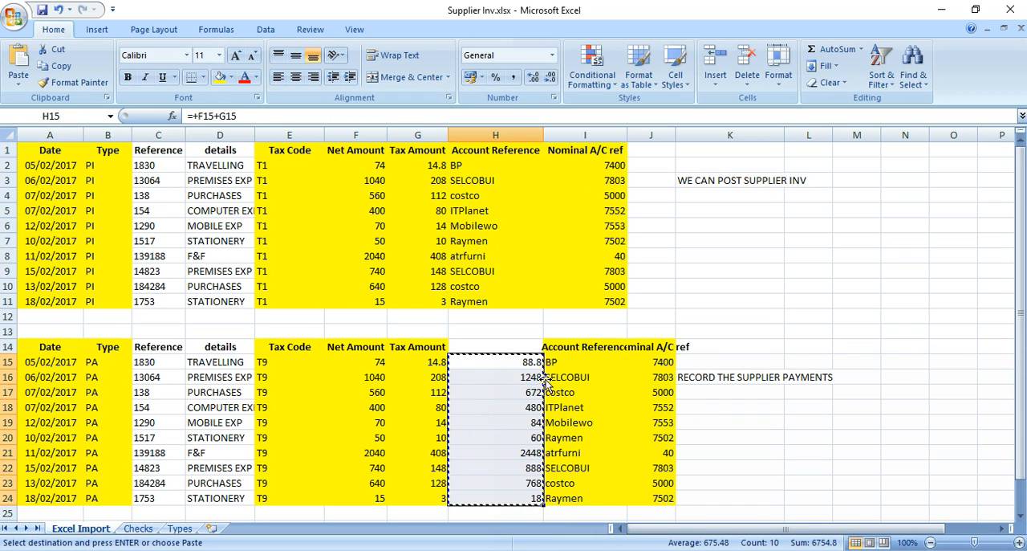
right_click(485, 389)
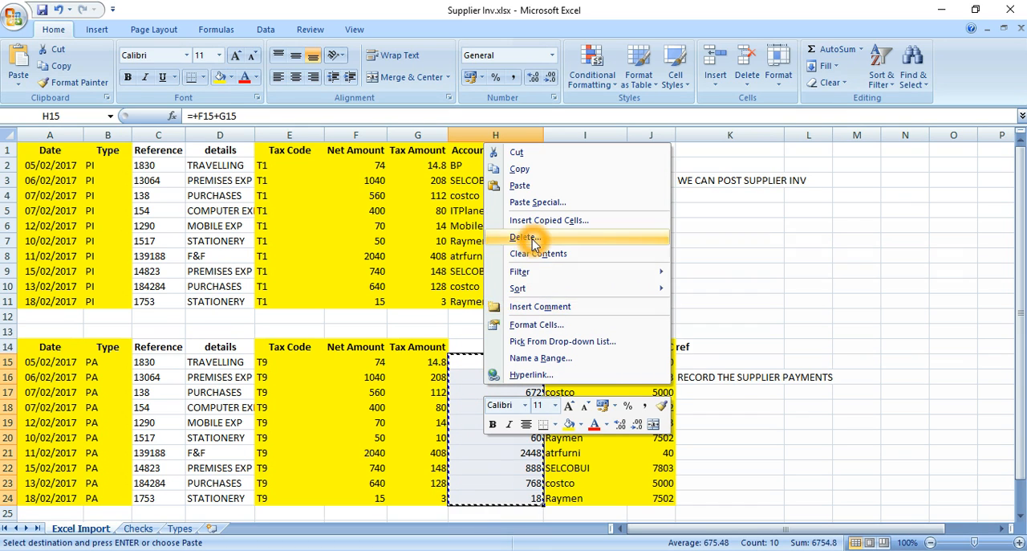
left_click(536, 204)
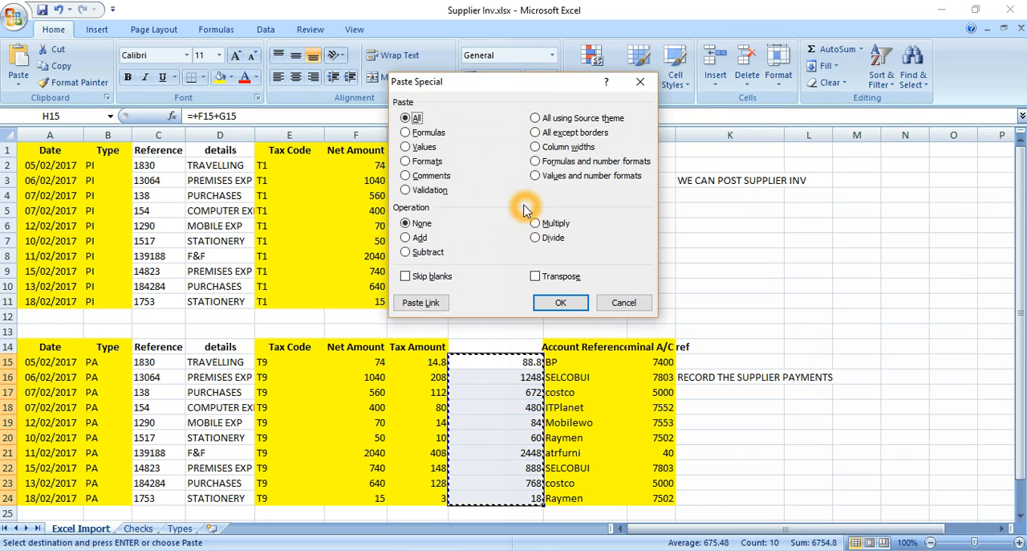
left_click(418, 150)
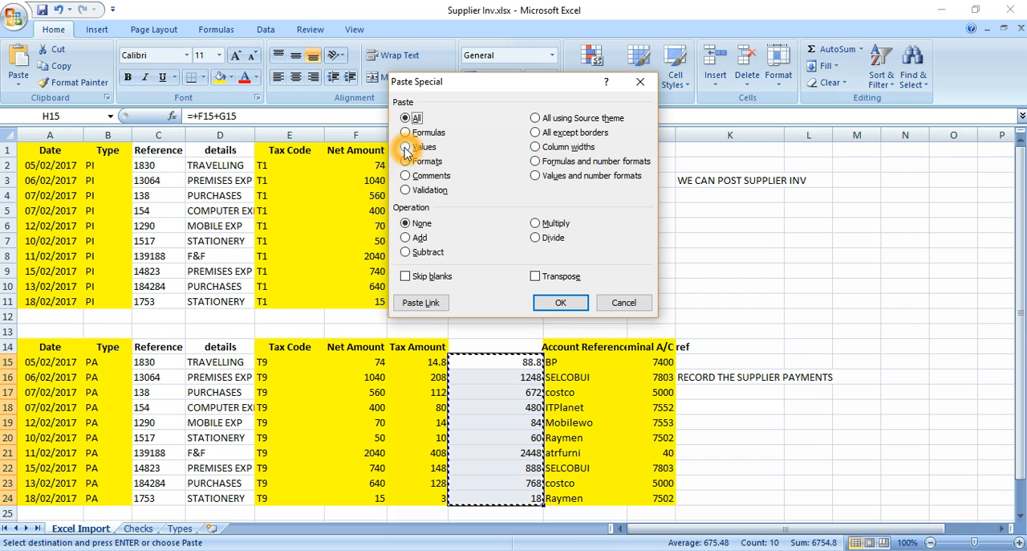
left_click(409, 150)
left_click(555, 302)
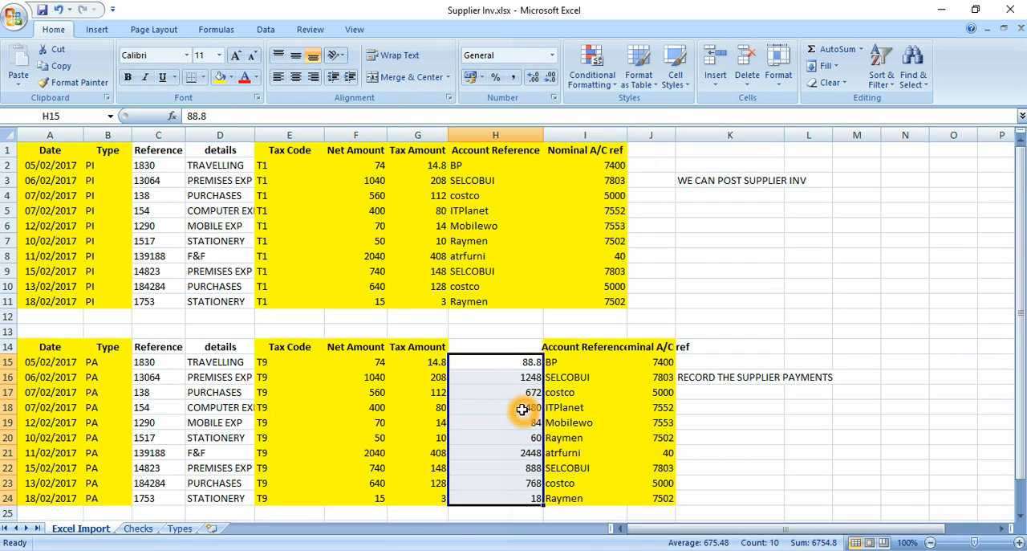
left_click(504, 373)
left_click(510, 363)
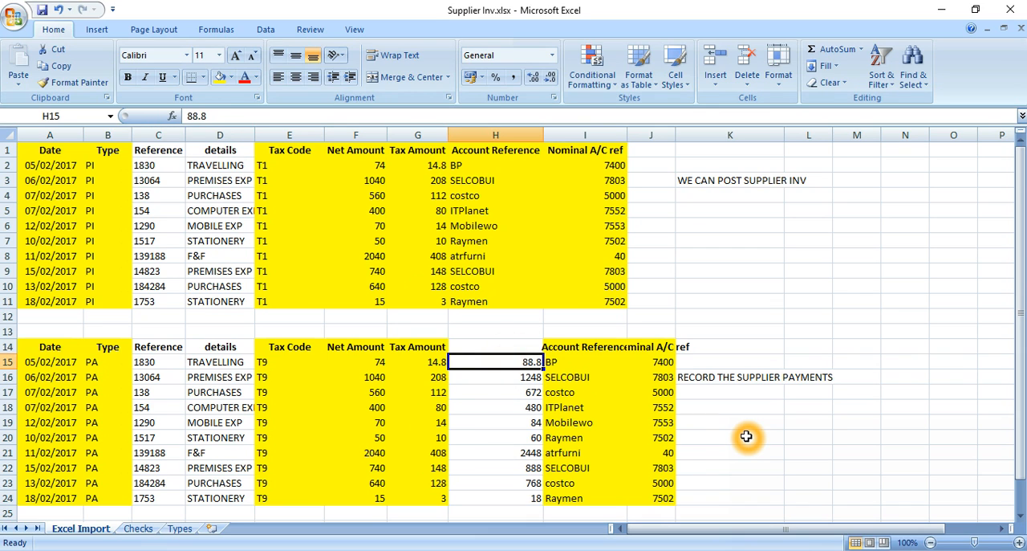
key("F2")
key("Return")
Move the gross amounts from H15:H24 into the lower table's Net Amount column, F15:F24.
key("Up")
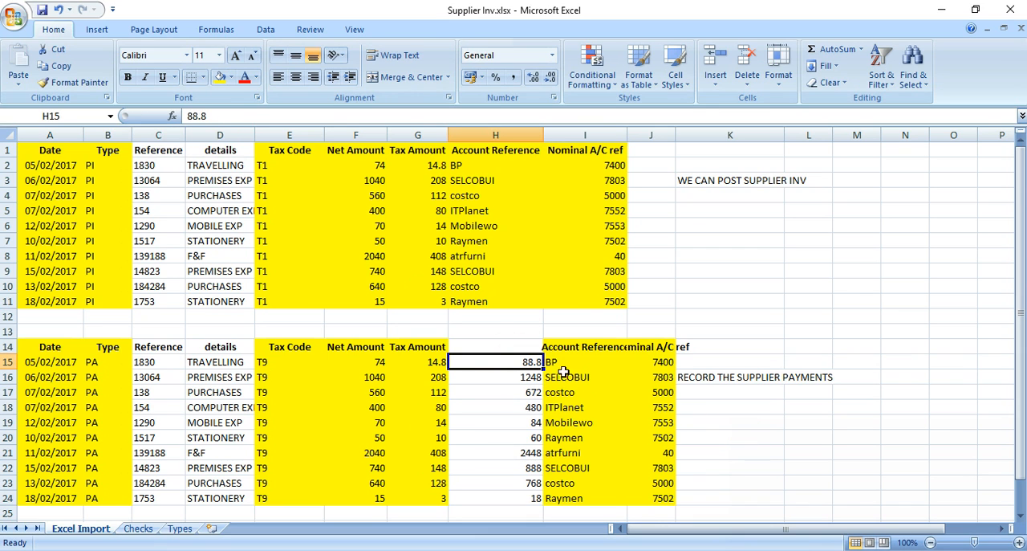
key("ctrl+shift+Down")
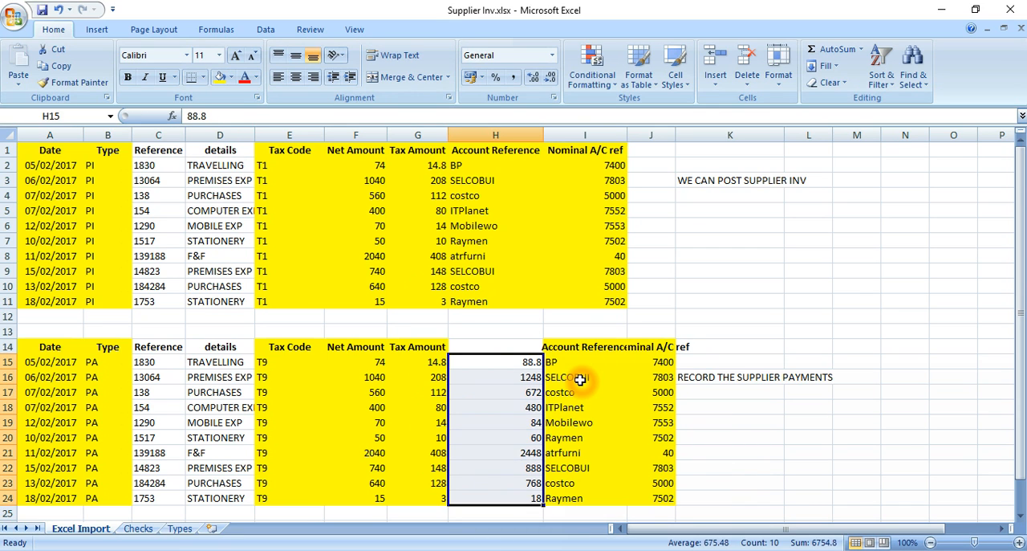
key("ctrl+x")
key("Left")
key("Left")
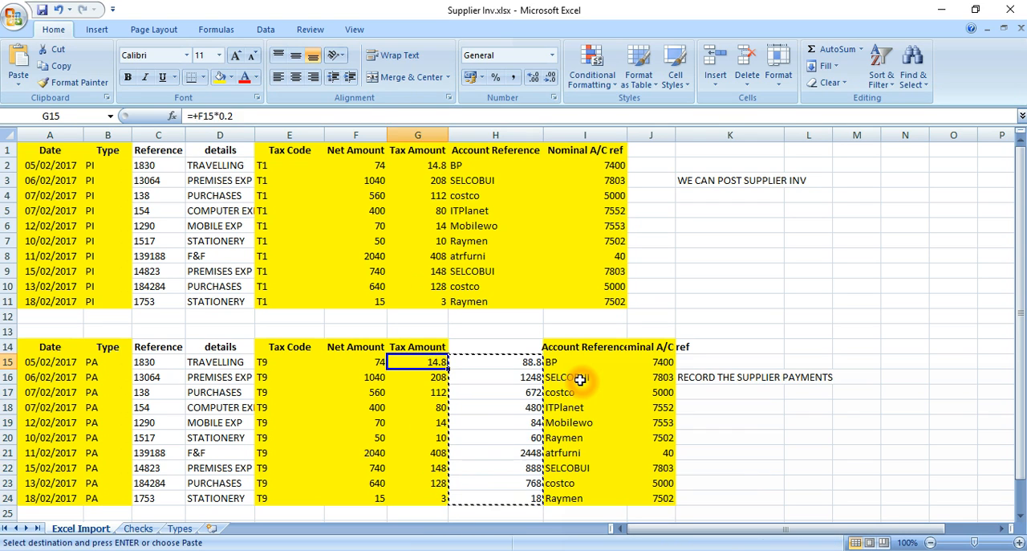
key("ctrl+v")
Set the tax amount in G15 to 0 and copy it down to G16:G24.
key("Right")
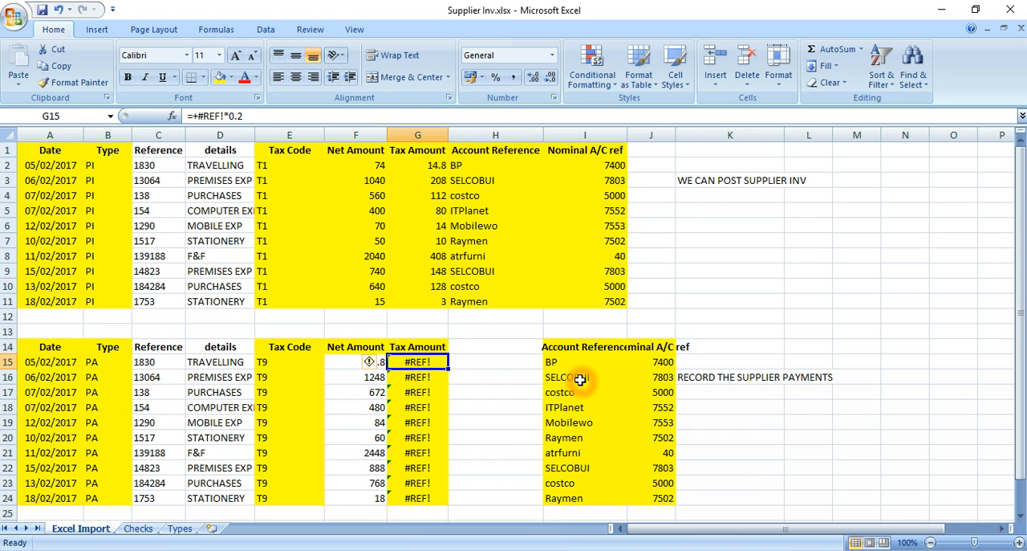
type("0")
key("Return")
key("Up")
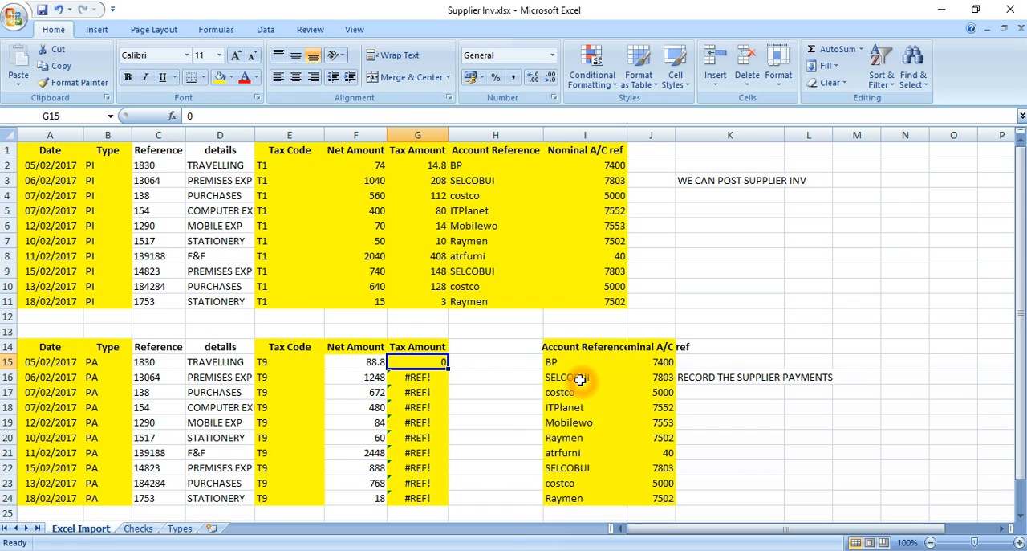
key("ctrl+c")
key("Down")
key("shift+Down")
key("shift+Down")
key("shift+Down")
key("shift+Down")
key("shift+Down")
key("shift+Down")
key("shift+Down")
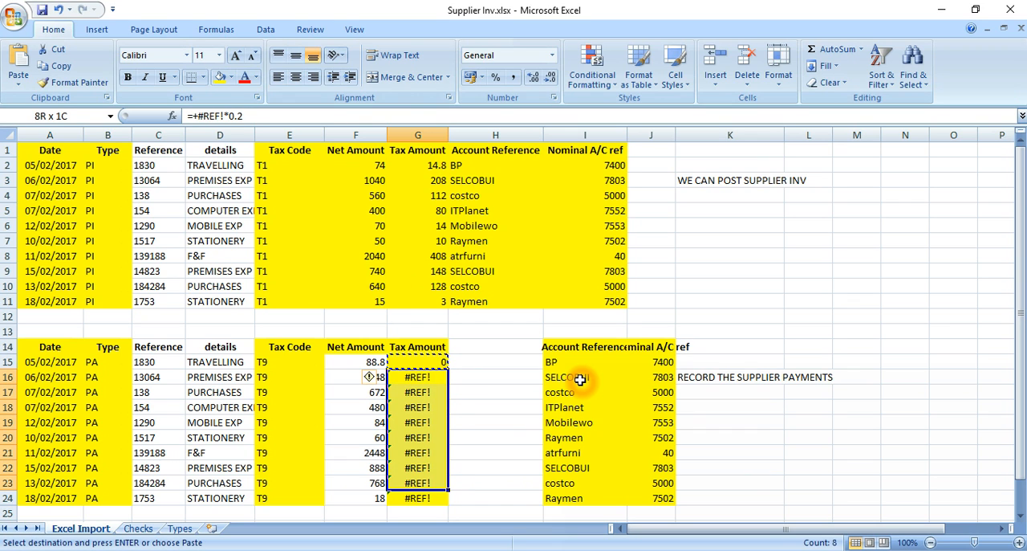
key("shift+Down")
key("Return")
Move the lower table's Account Reference and Nominal A/C ref columns from I14:J24 back to H14:I24.
key("Right")
key("Right")
key("Up")
key("shift+Right")
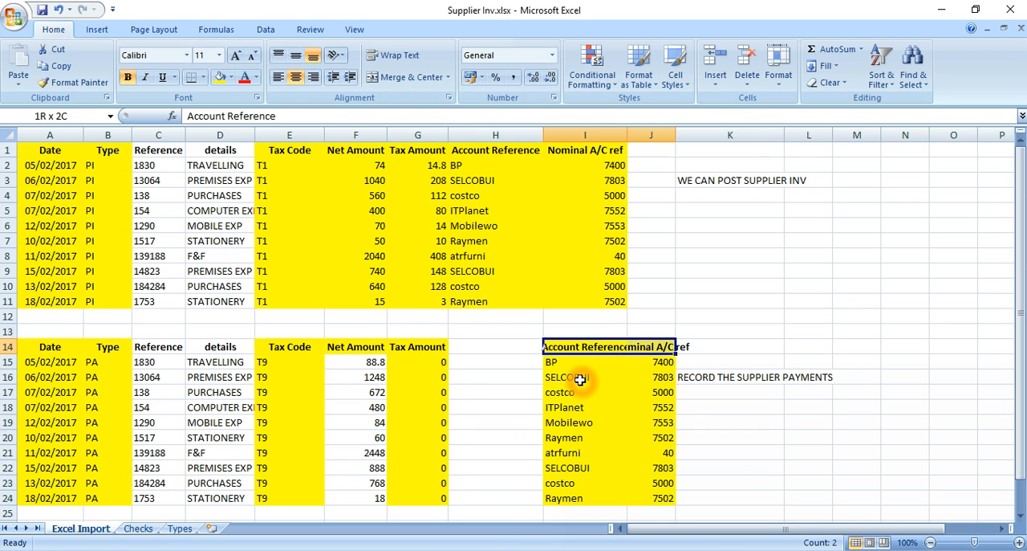
key("ctrl+shift+Down")
key("ctrl+x")
key("Left")
key("Return")
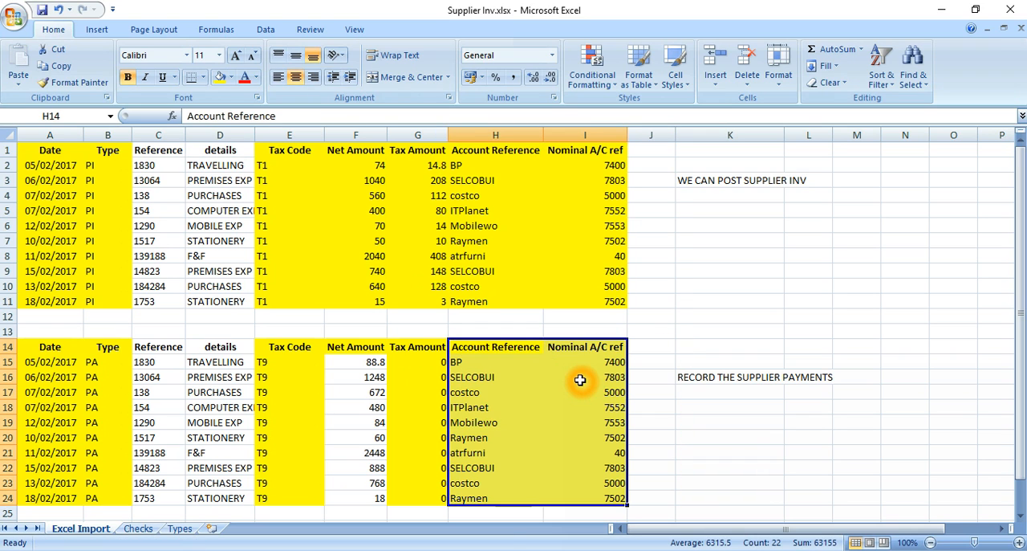
key("Right")
key("Right")
key("Right")
key("Down")
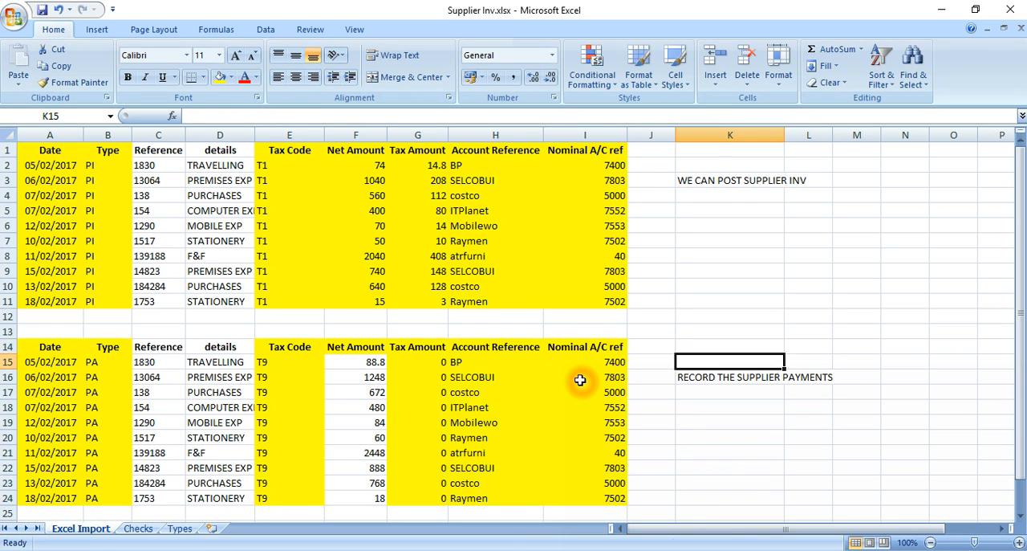
key("Down")
left_click(580, 380)
key("Up")
key("Up")
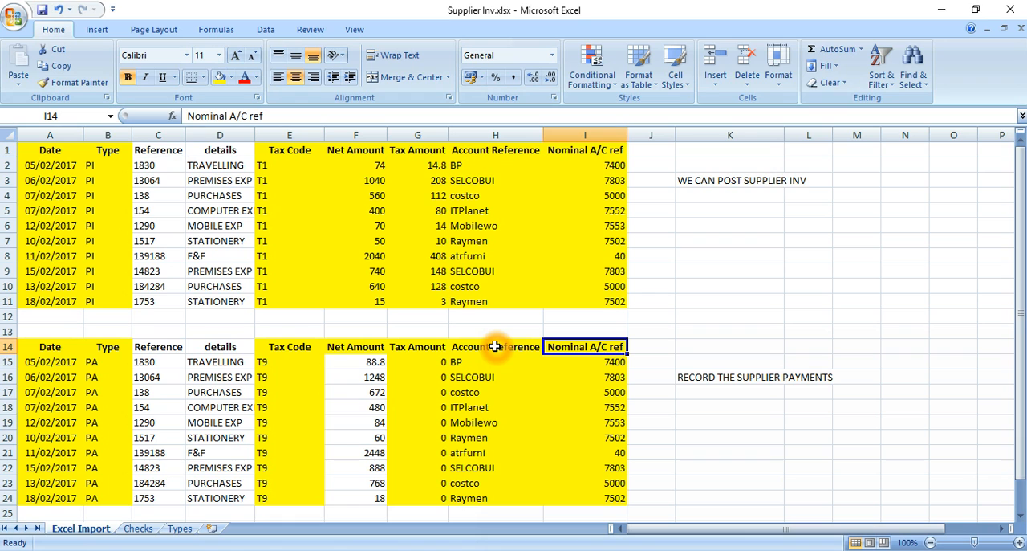
Enter the headings DR in M5 and CR in N5 beside the supplier invoice note.
left_click(743, 179)
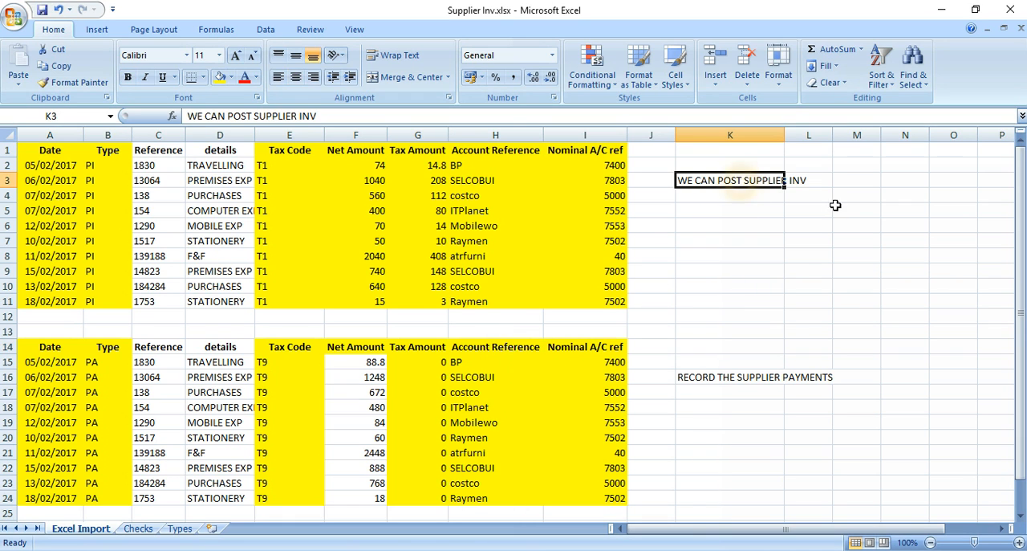
left_click(843, 210)
type("DR")
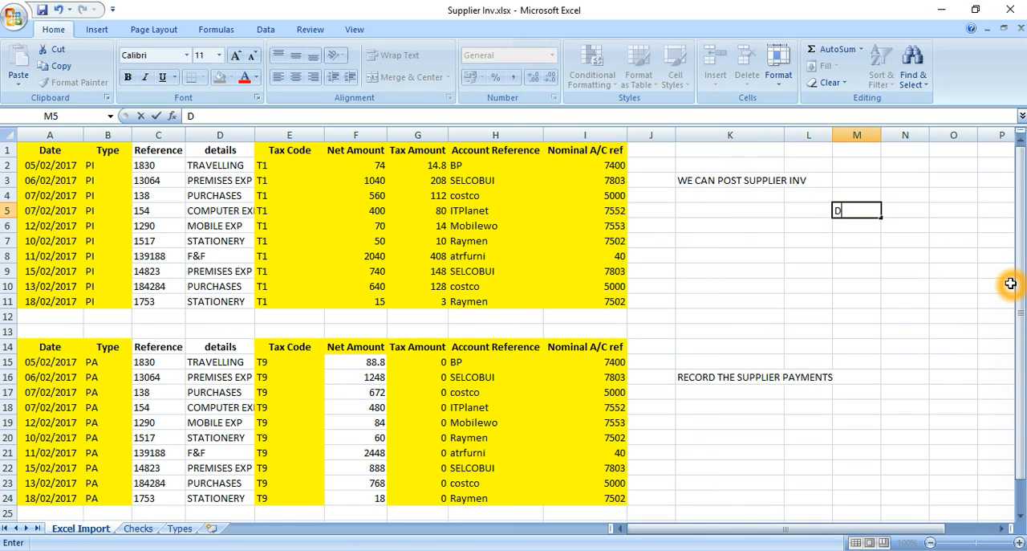
key("Return")
key("Up")
key("Right")
type("CR")
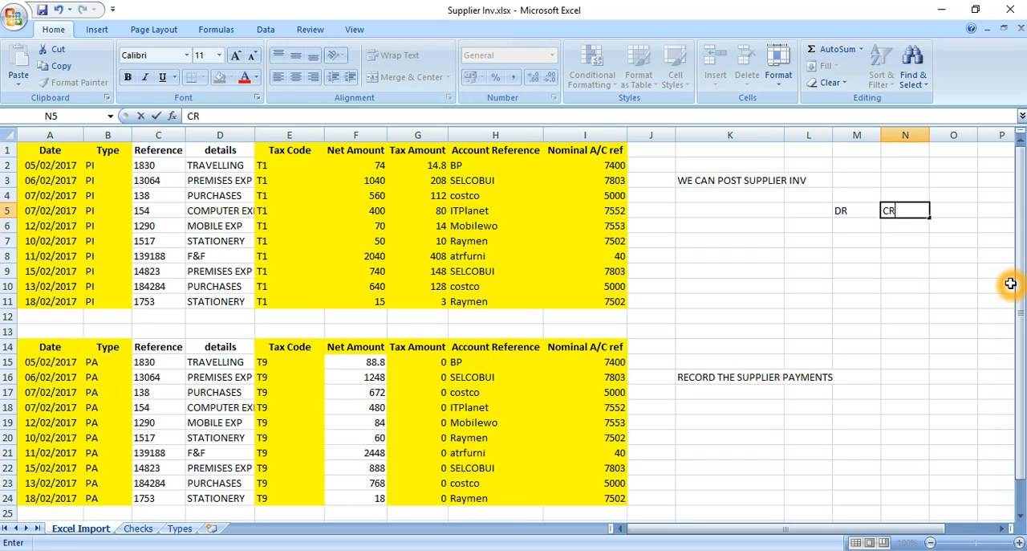
Centre the DR and CR headings in M5:N5 and save the workbook.
key("Left")
key("shift+Right")
key("alt")
key("h")
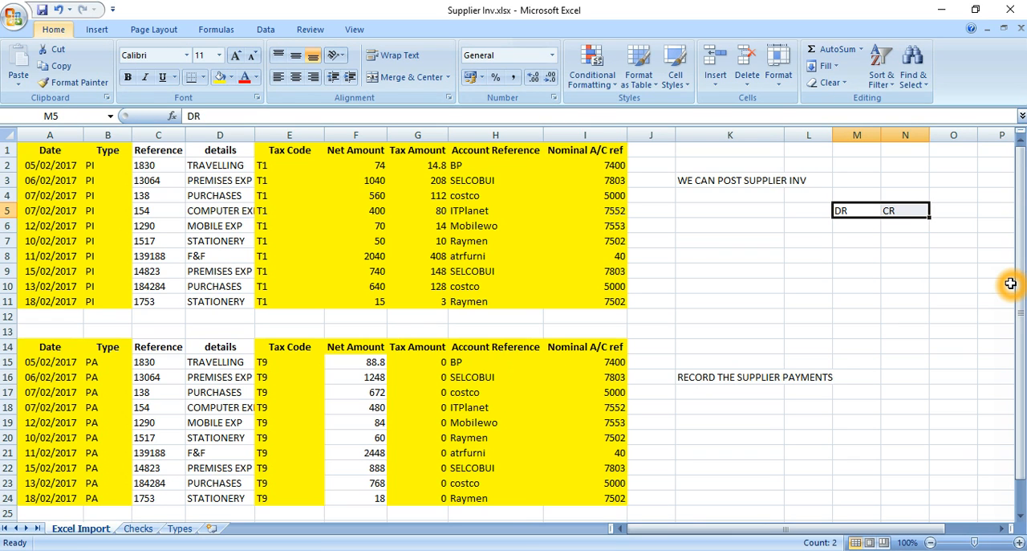
key("a")
key("c")
key("ctrl+s")
Move the DR and CR headings one column left, from M5:N5 to L5:M5.
key("Left")
key("Left")
key("Right")
key("Down")
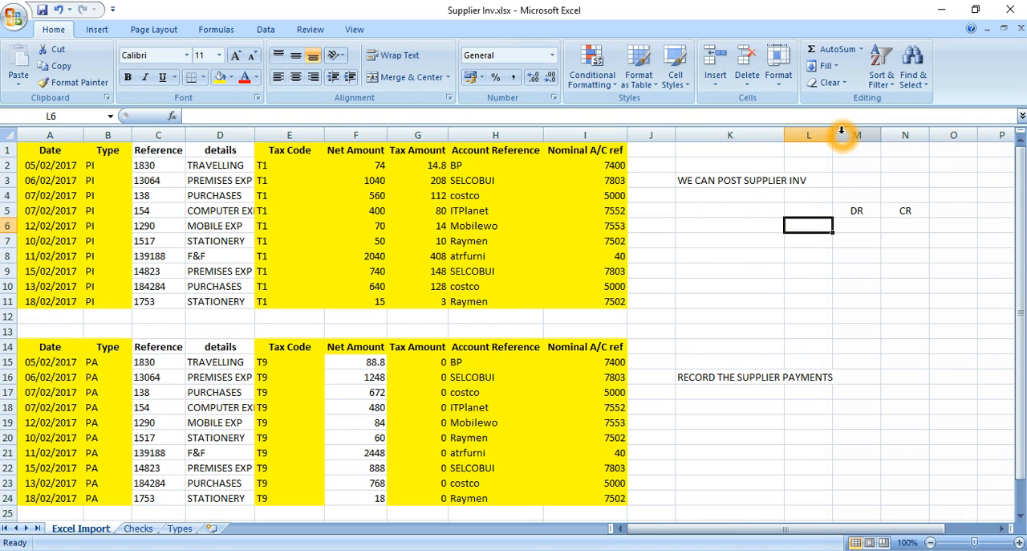
key("Up")
key("Right")
key("shift+Right")
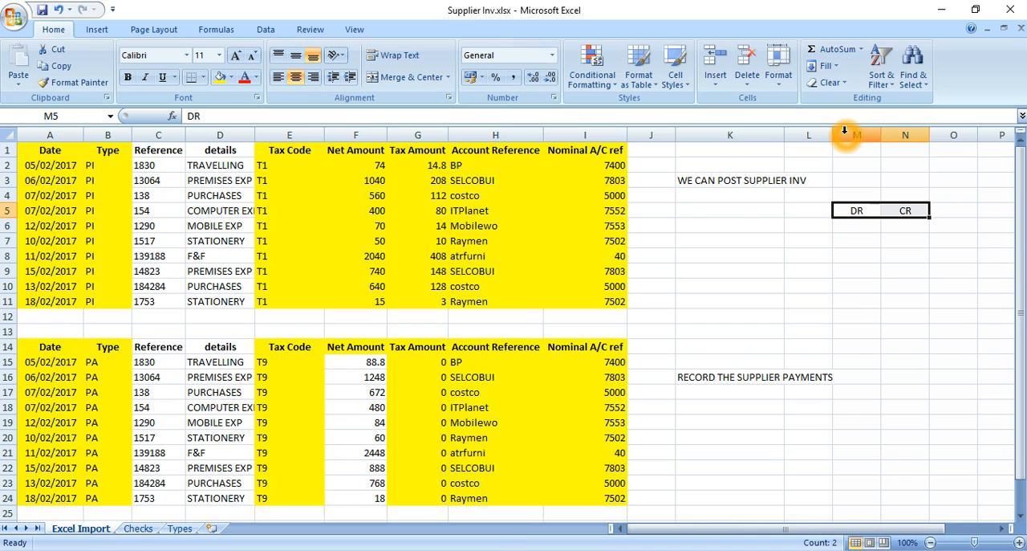
key("ctrl+x")
key("Left")
key("Return")
Enter the account labels EXPENSES in K6 and CREDITPRS CONTROL A/C in K7.
key("Down")
key("Down")
key("Left")
key("Up")
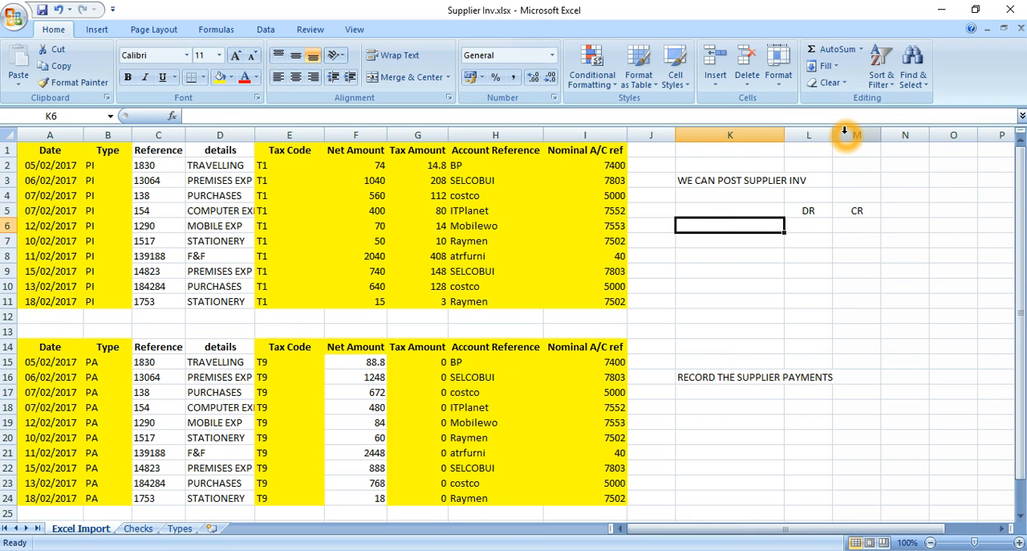
type("EX")
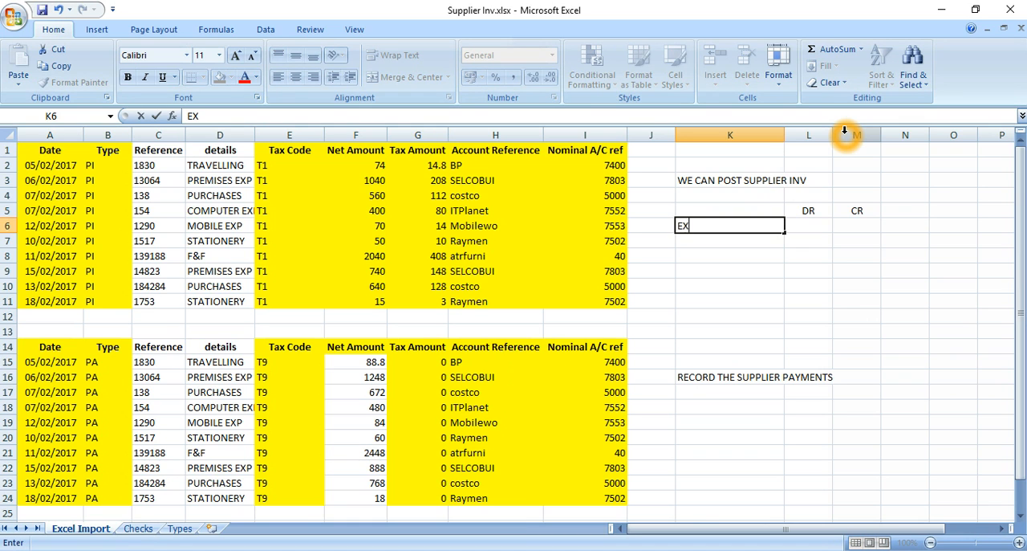
type("PENSES")
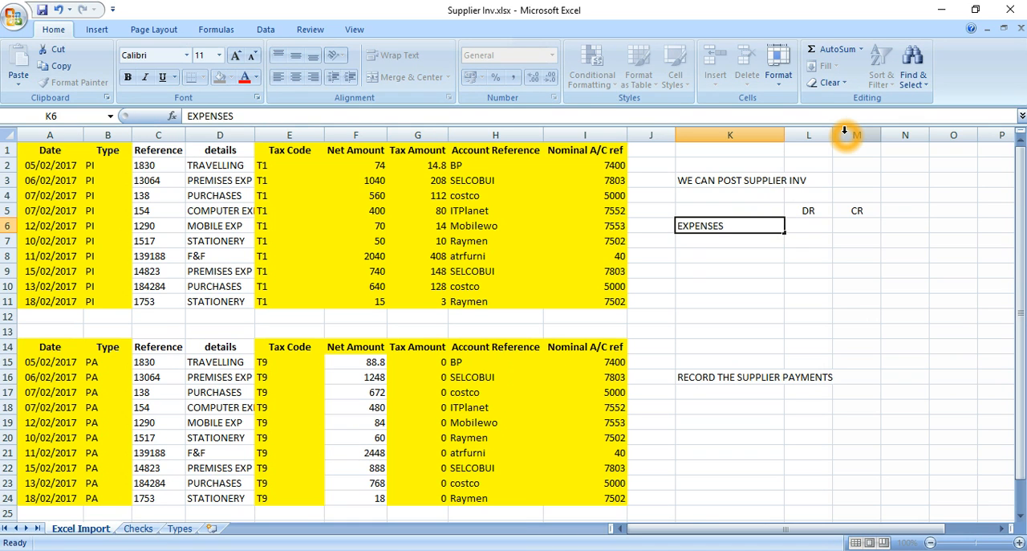
key("Return")
type("CREDIT")
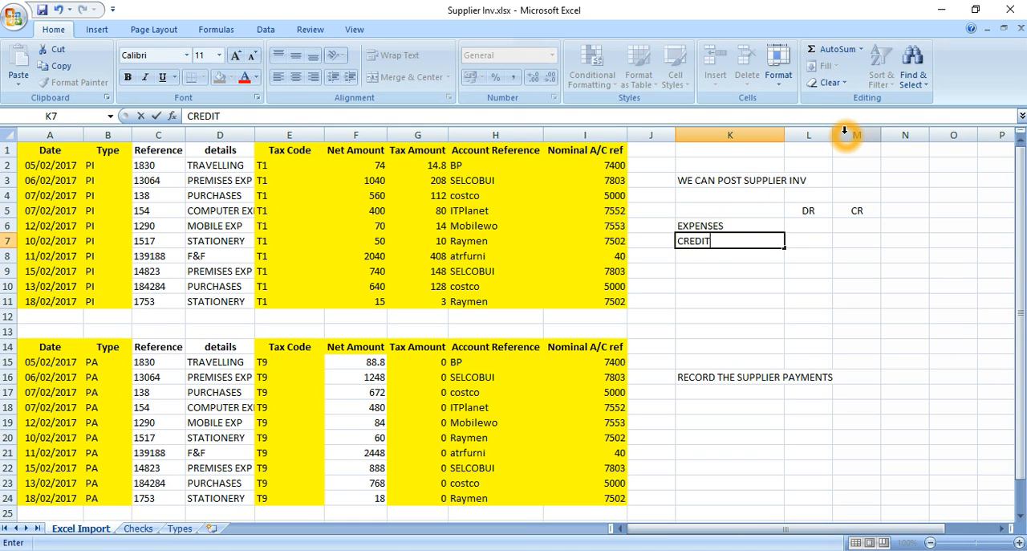
type("PRS CONTROL A/C")
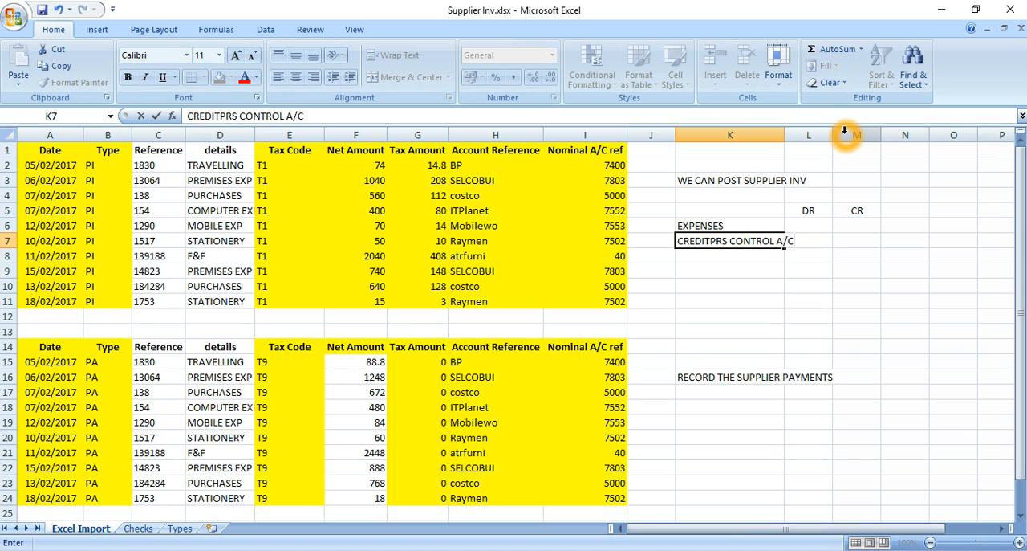
key("Return")
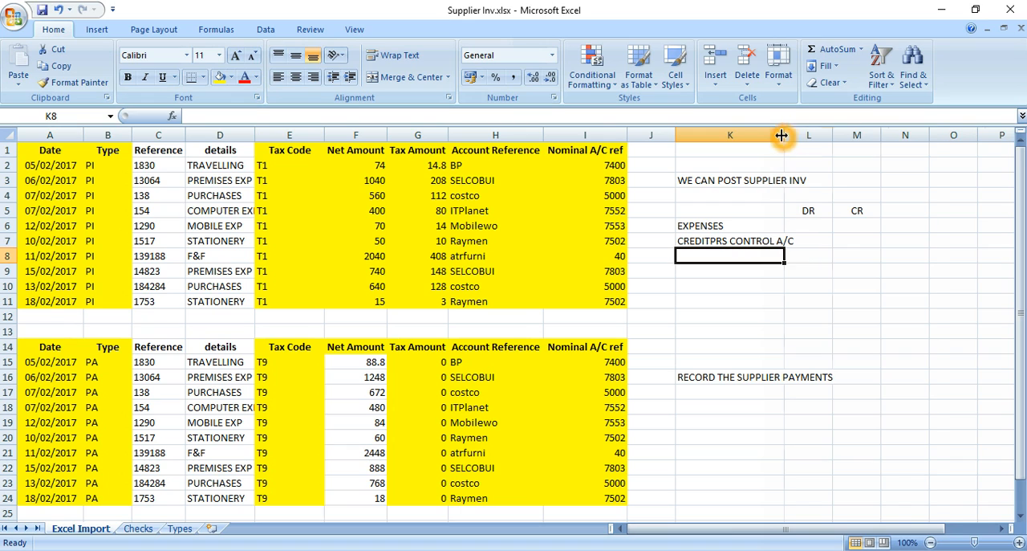
Fit column K's width to its contents and change the label in K6 to PURCHASES.
double_click(782, 135)
key("Up")
key("Up")
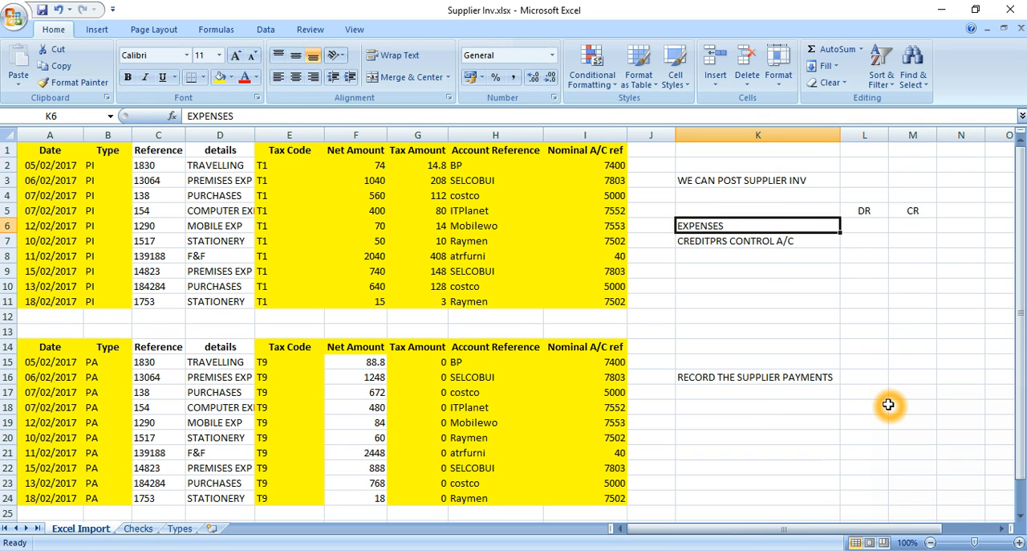
type("PURCHA")
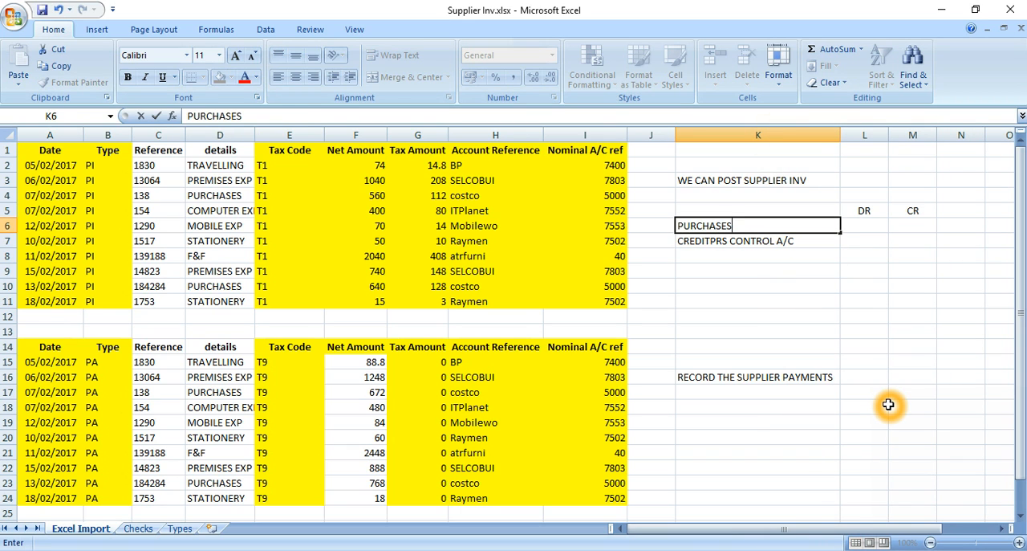
key("Tab")
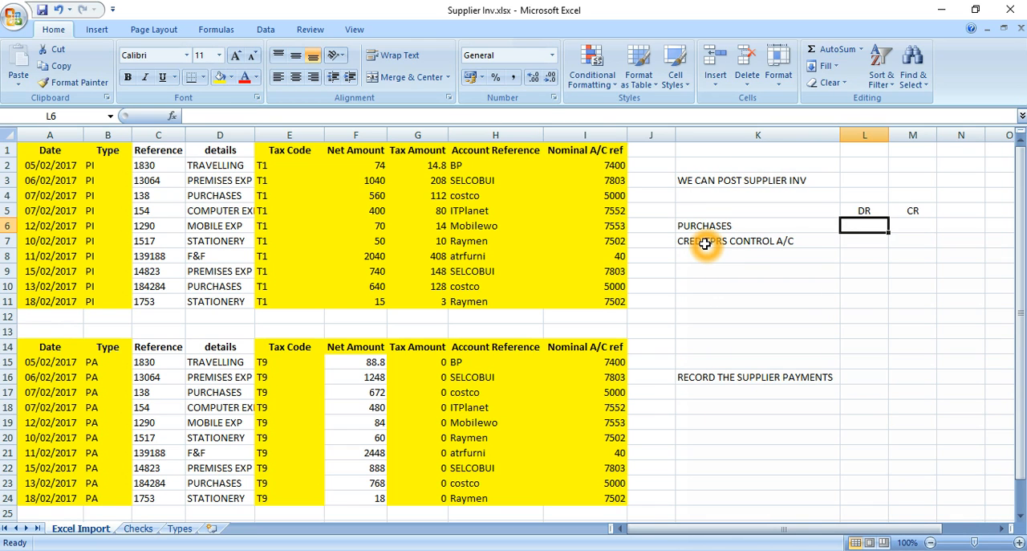
Move the RECORD THE SUPPLIER PAYMENTS note from K16 up to K15.
left_click(698, 371)
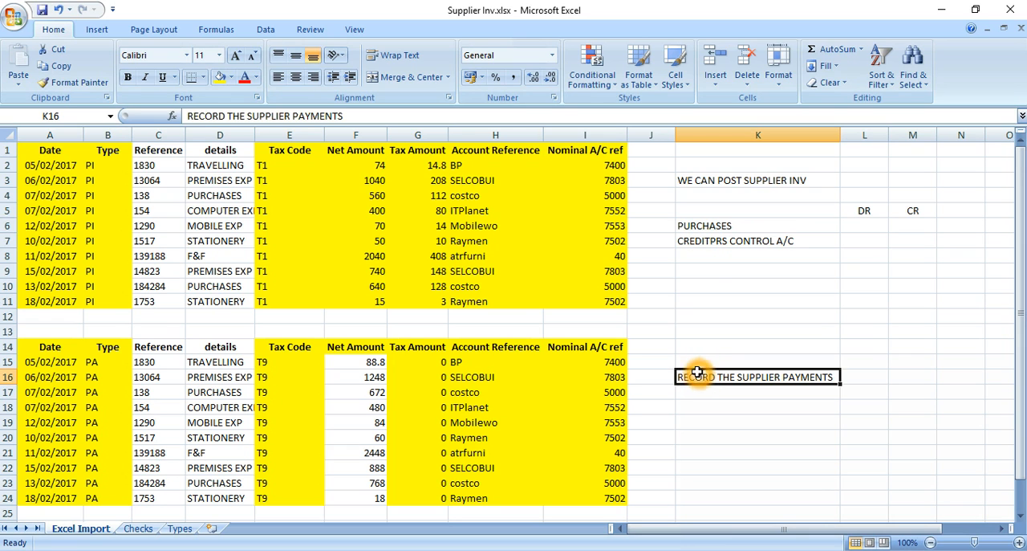
key("ctrl+x")
key("Up")
key("Return")
key("Right")
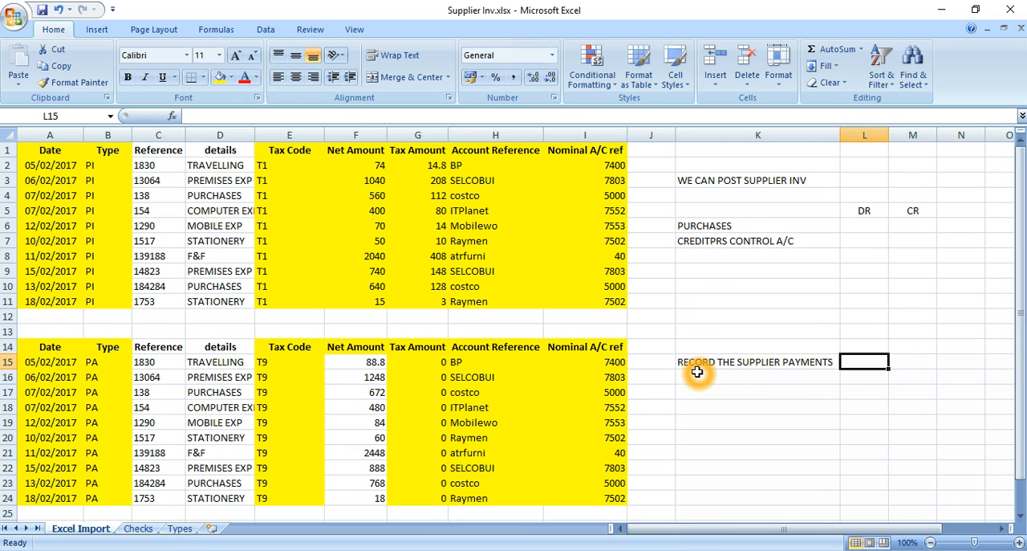
Copy the DR and CR headings from L5:M5 to L15:M15 beside the supplier payments note.
key("Up")
key("Up")
key("Up")
key("Up")
key("Up")
key("Up")
key("Up")
key("Up")
key("Up")
key("Up")
key("shift+Right")
key("ctrl+x")
key("Down")
key("Down")
key("Down")
key("Down")
key("Down")
key("Down")
key("Down")
key("Down")
key("Down")
key("Down")
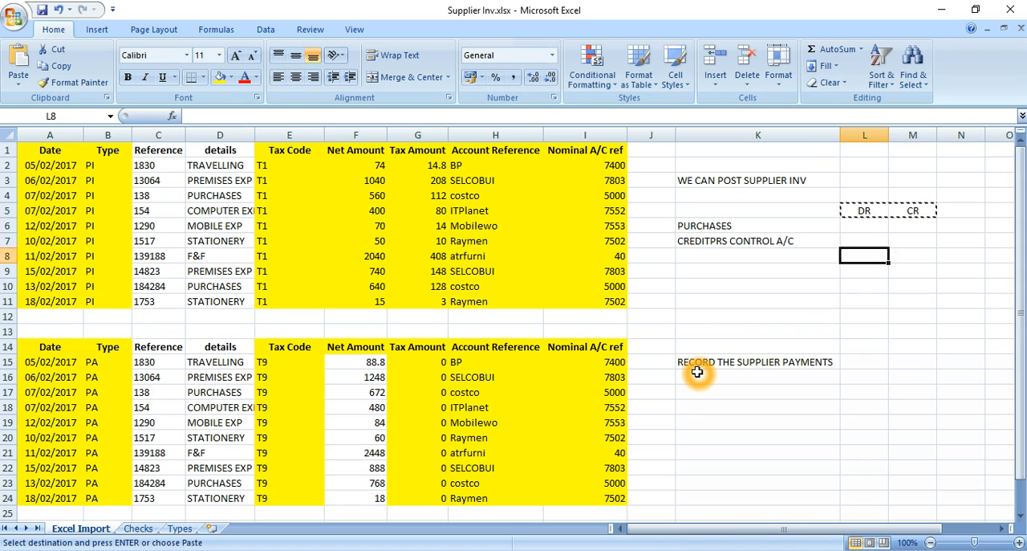
key("Return")
Copy the CREDITPRS CONTROL A/C label from K7 to K17, below the supplier payments note.
key("Left")
key("Down")
key("Down")
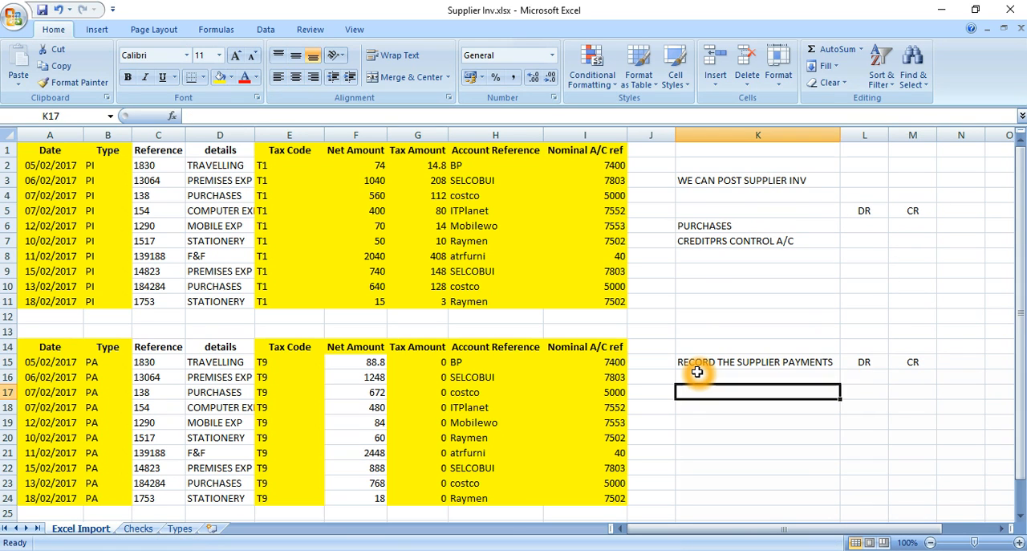
key("Down")
key("Up")
key("Up")
key("Up")
key("Up")
key("Up")
key("Up")
key("Up")
key("Up")
key("Up")
key("Up")
key("Up")
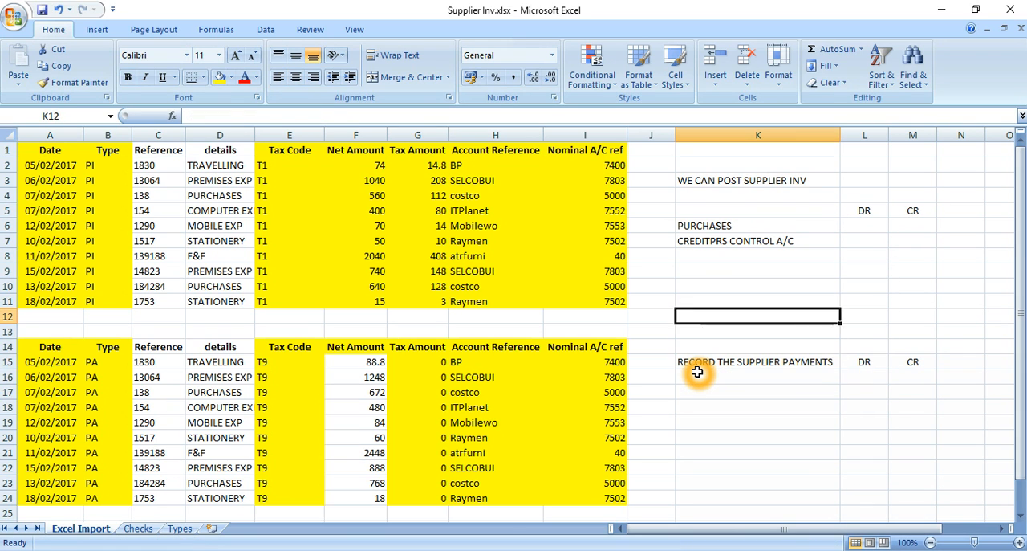
key("ctrl+c")
key("Down")
Enter the account label CASH in K18.
key("Down")
key("Down")
key("Down")
key("Down")
key("Down")
key("Down")
key("Down")
key("Down")
key("Down")
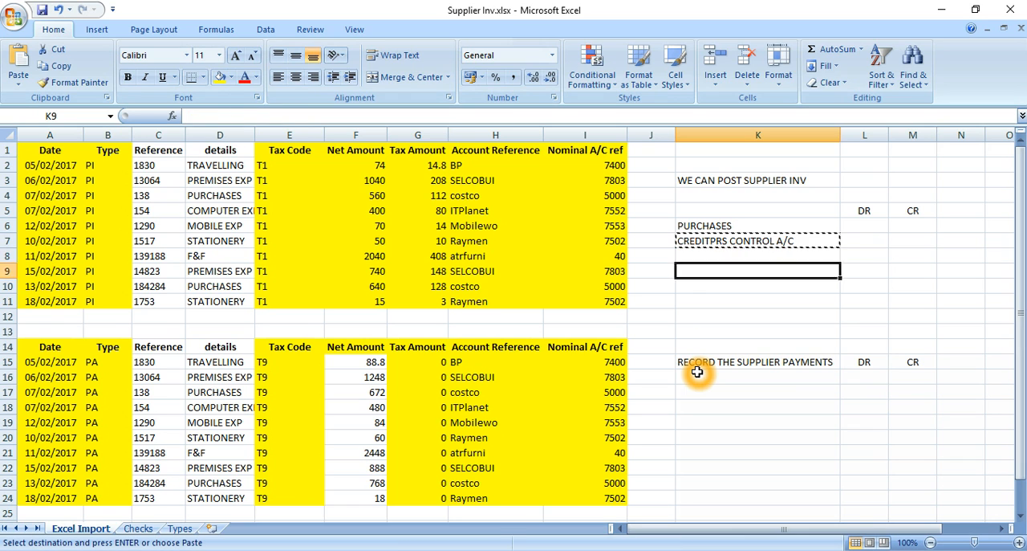
key("Return")
key("Down")
type("CASH")
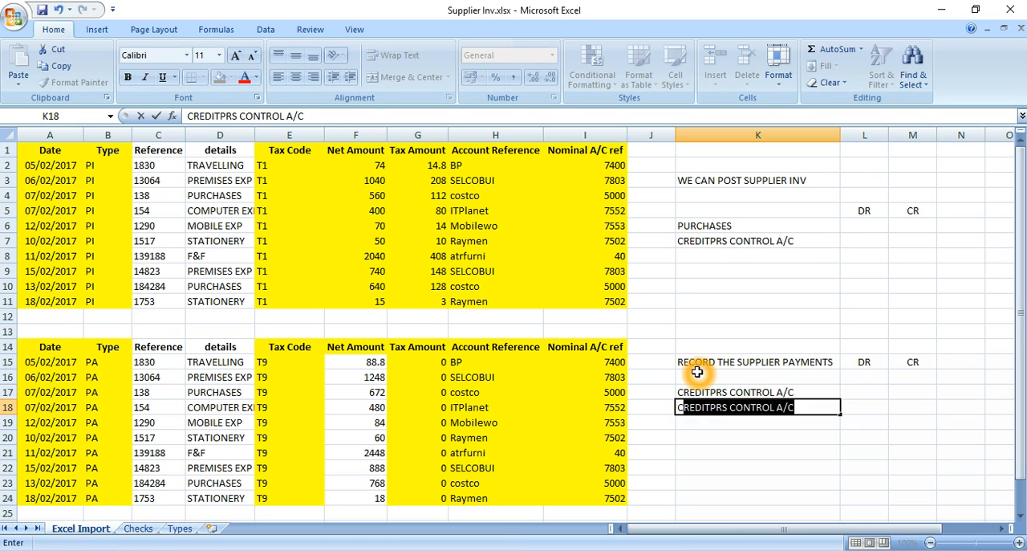
key("Return")
Enter 0 as the debit for the payments' CREDITPRS CONTROL A/C in L17 and 0 as the credit for CASH in M18.
key("Up")
key("Up")
key("Right")
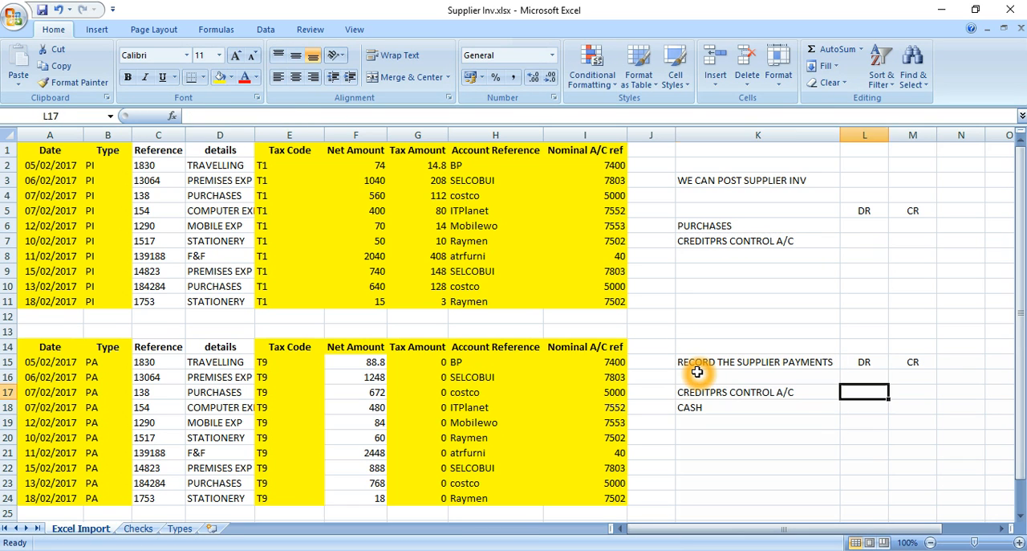
key("Up")
key("Up")
key("Up")
key("Up")
key("Up")
key("Up")
key("Down")
key("Down")
key("Down")
key("Down")
key("Down")
key("Down")
type("00")
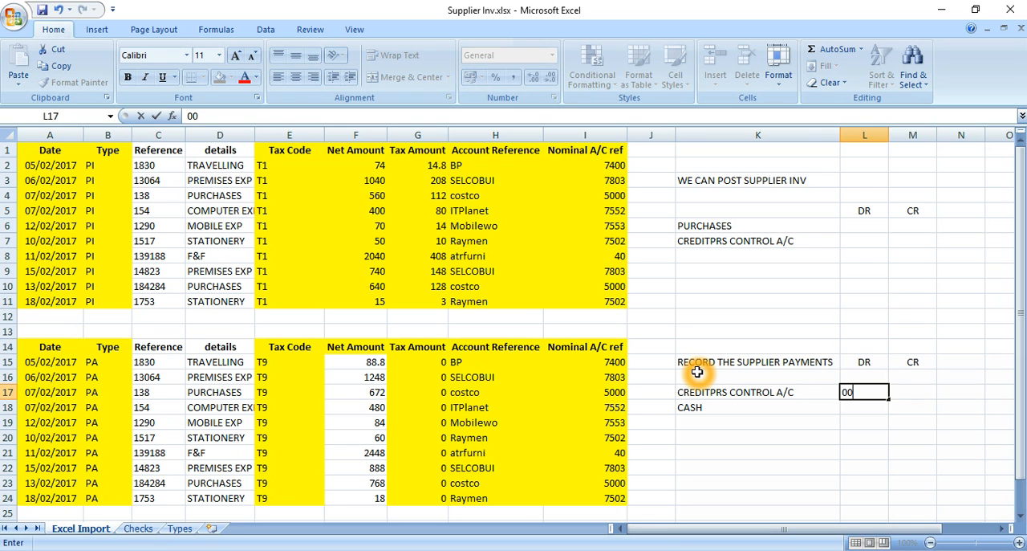
key("Return")
key("Right")
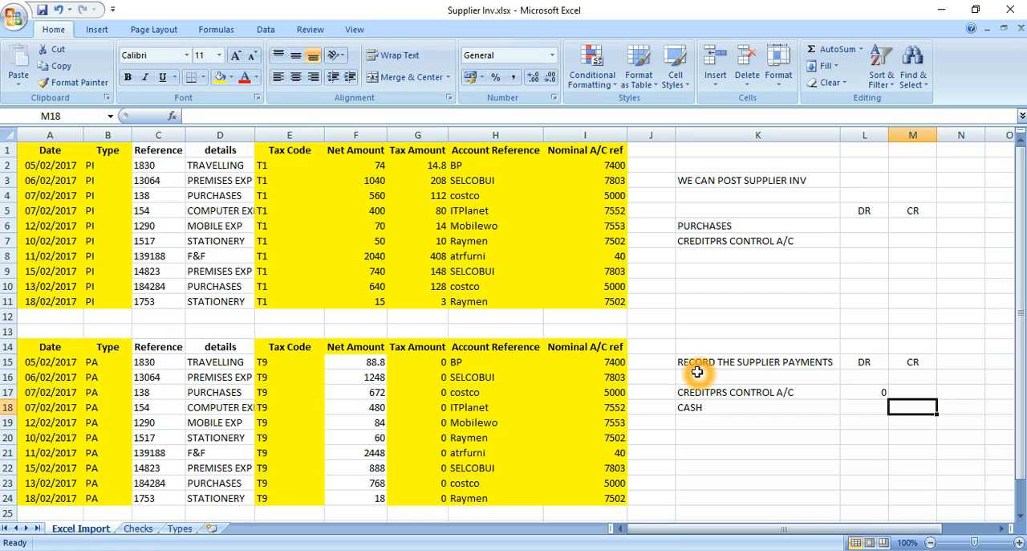
type("0")
Enter 0 as the debit for PURCHASES in L6 and 0 as the credit for CREDITPRS CONTROL A/C in M7.
key("Up")
key("Up")
key("Up")
key("Up")
key("Up")
key("Up")
key("Up")
key("Up")
key("Up")
key("Up")
key("Up")
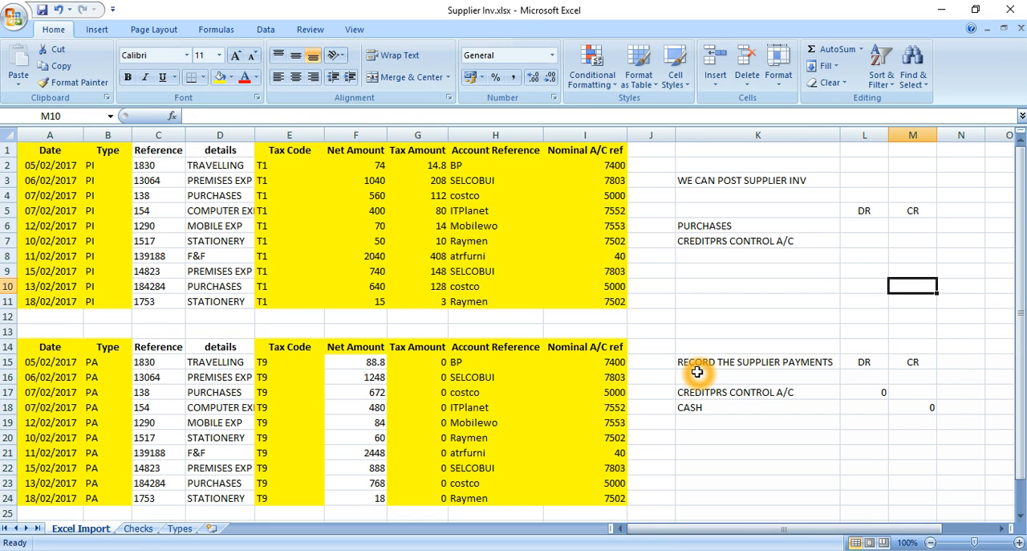
key("Left")
key("Up")
type("0")
key("Return")
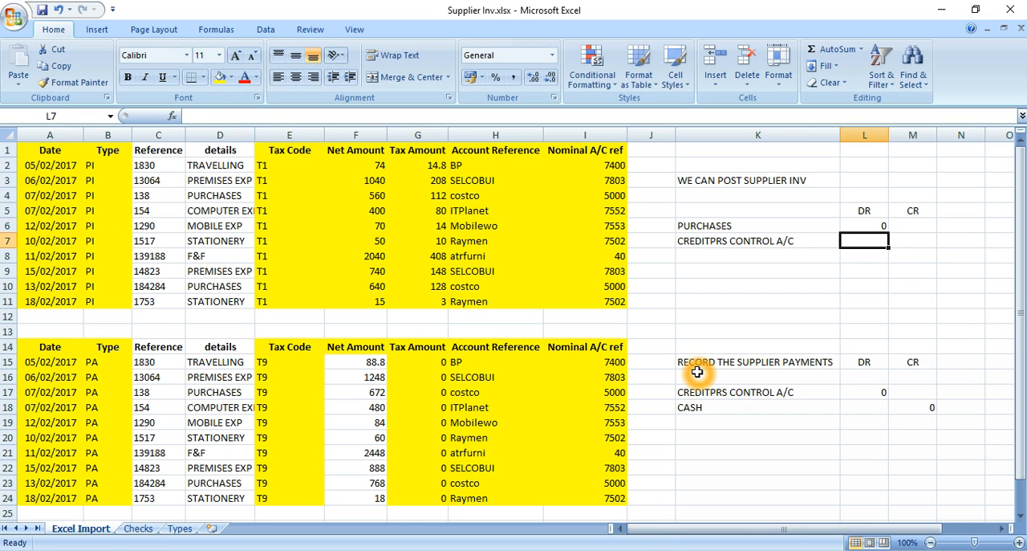
key("Right")
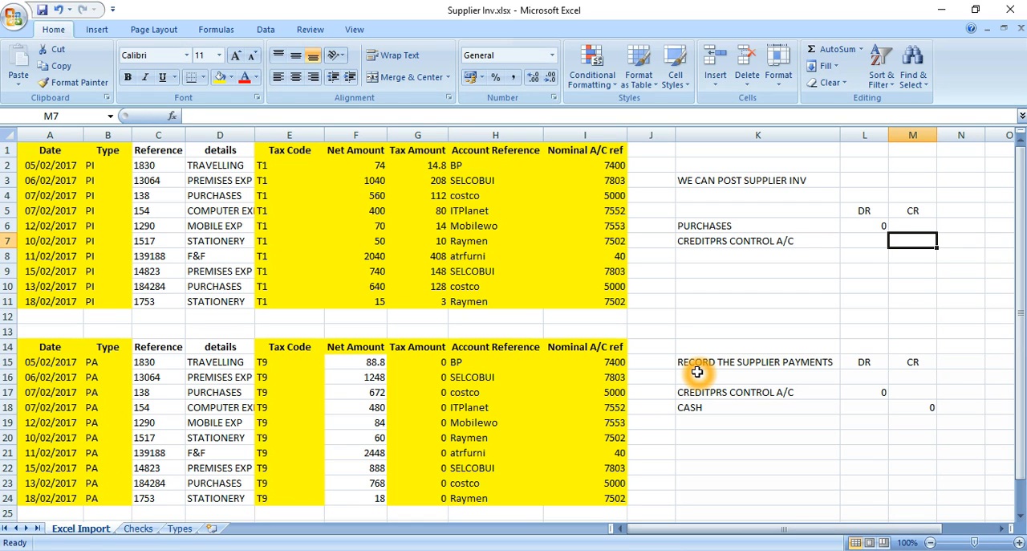
type("0")
key("Return")
key("Up")
key("Up")
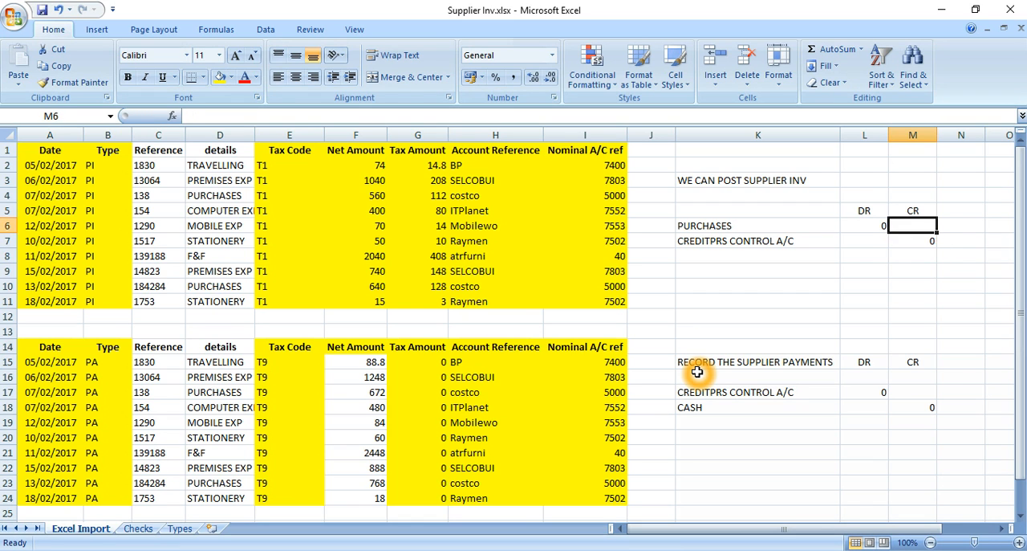
key("Left")
key("Down")
key("Down")
key("Down")
key("Down")
key("Down")
key("Down")
key("Down")
key("Down")
key("Down")
key("Down")
key("Down")
key("Down")
key("Up")
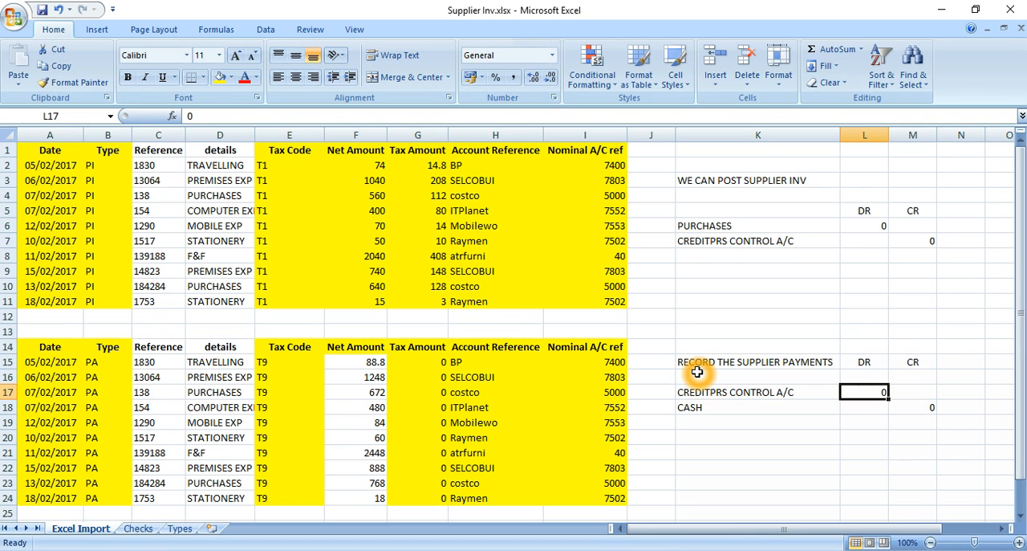
key("Left")
key("Left")
key("Up")
key("Up")
key("Up")
key("Up")
key("Up")
key("Up")
key("Up")
key("Up")
key("Up")
key("Up")
key("Up")
key("Up")
key("Up")
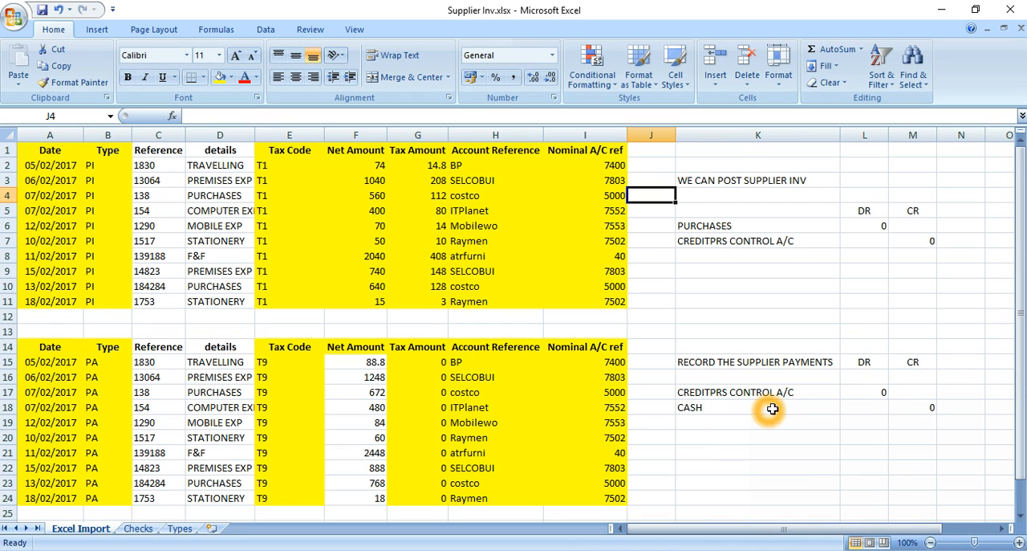
Delete the entire columns K to O to remove all the posting notes beside the tables.
key("Up")
key("Up")
key("Up")
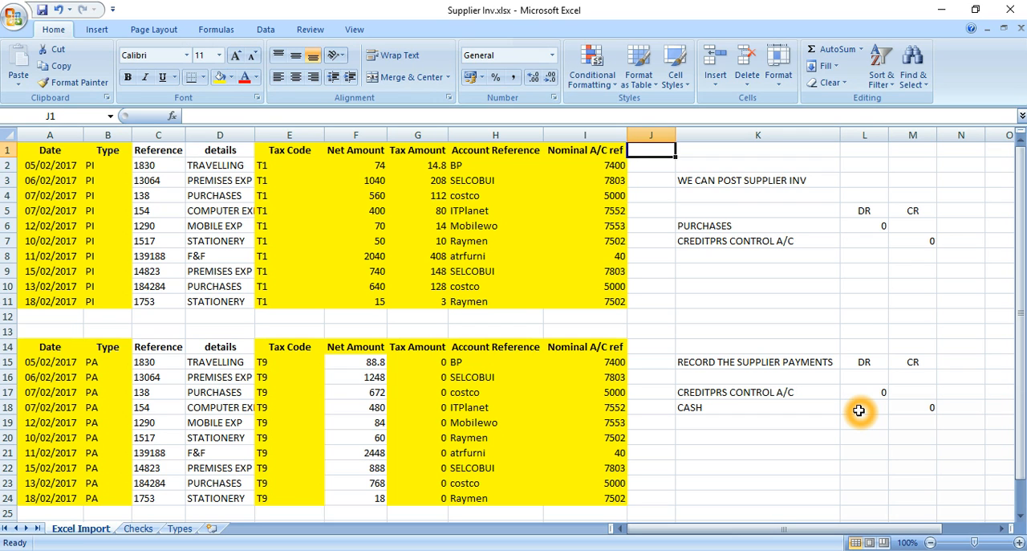
key("Right")
key("shift+Right")
key("shift+Right")
key("shift+Right")
key("shift+Right")
key("ctrl+minus")
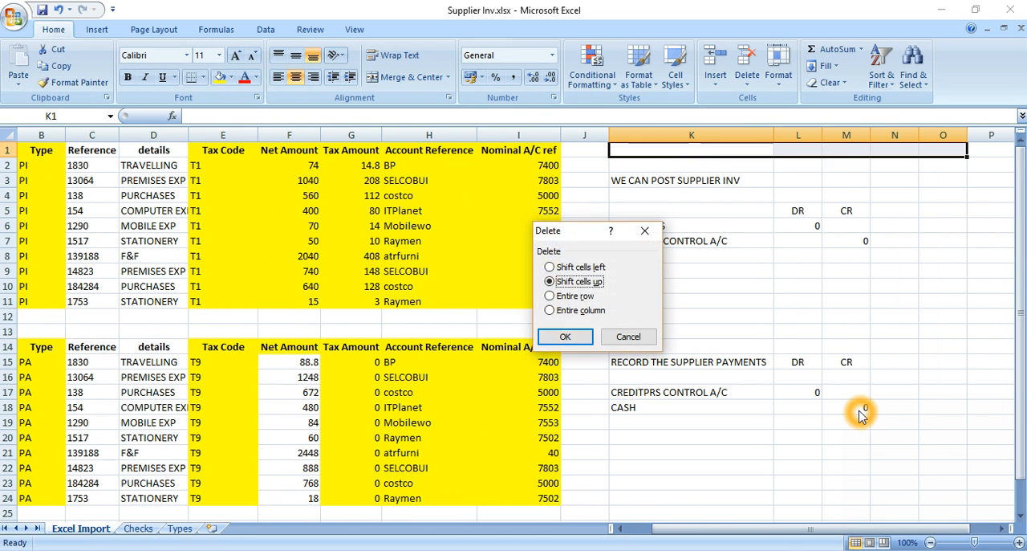
key("Down")
key("Down")
key("Return")
key("Left")
key("Left")
key("Left")
key("Left")
key("Left")
key("Left")
key("Left")
key("Left")
key("Left")
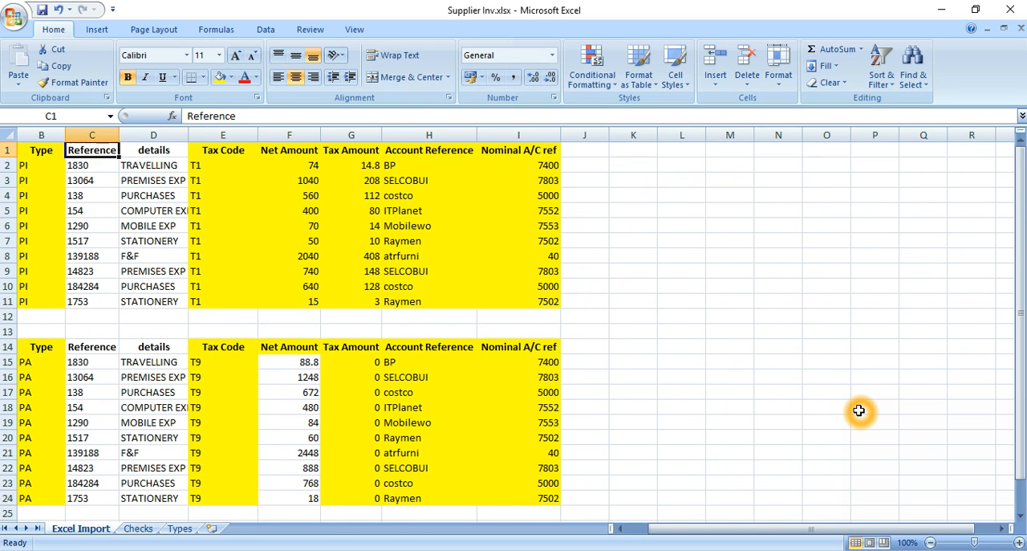